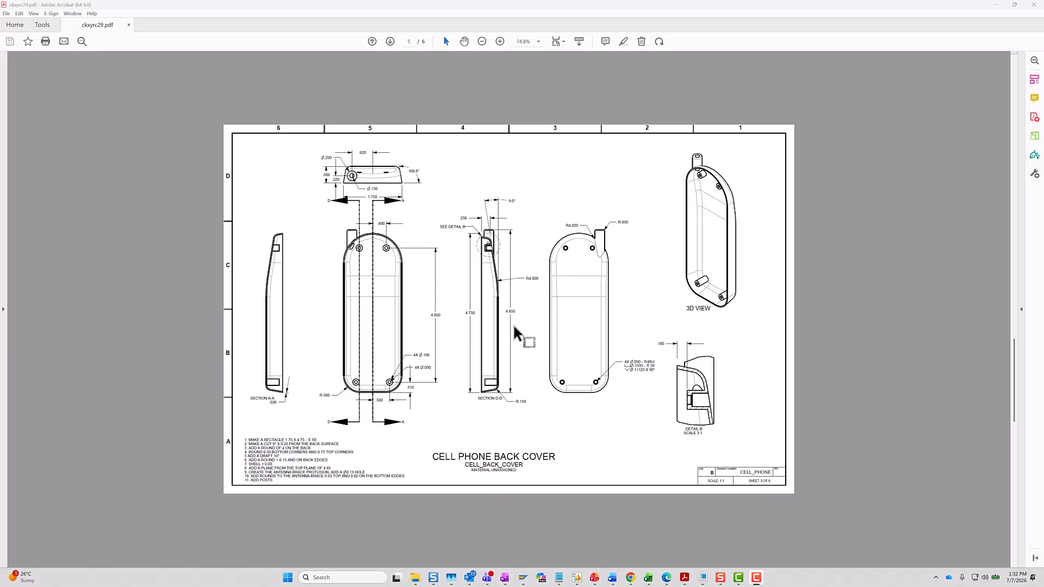
Switch to Creo Parametric and start a new solid part with the file name CELL_PHONE_BACK_COVER_EA.
{"action": "left_click_drag", "start_coordinate": [553, 9], "coordinate": [1043, 92]}
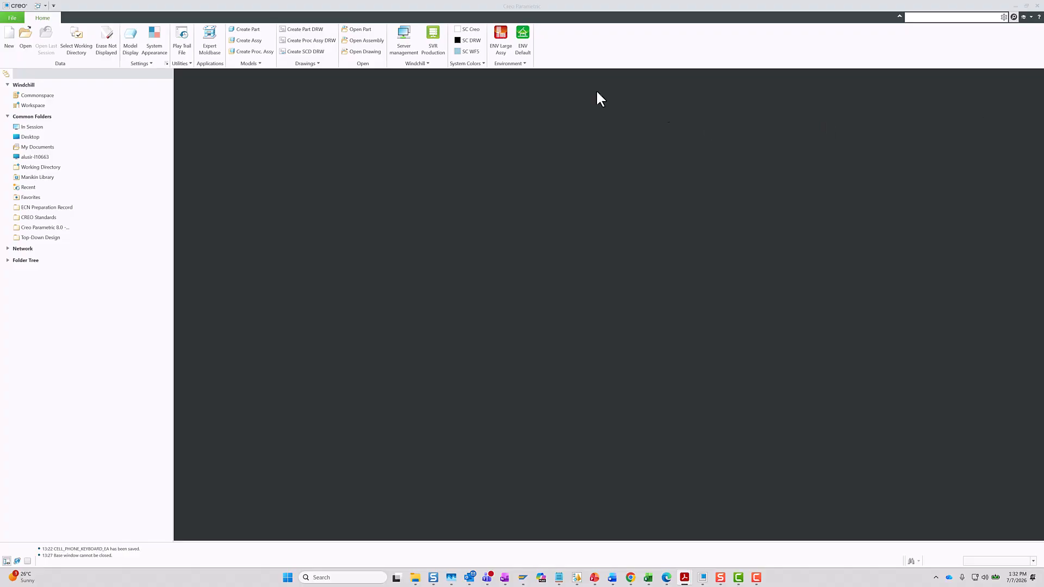
{"action": "left_click", "coordinate": [9, 35]}
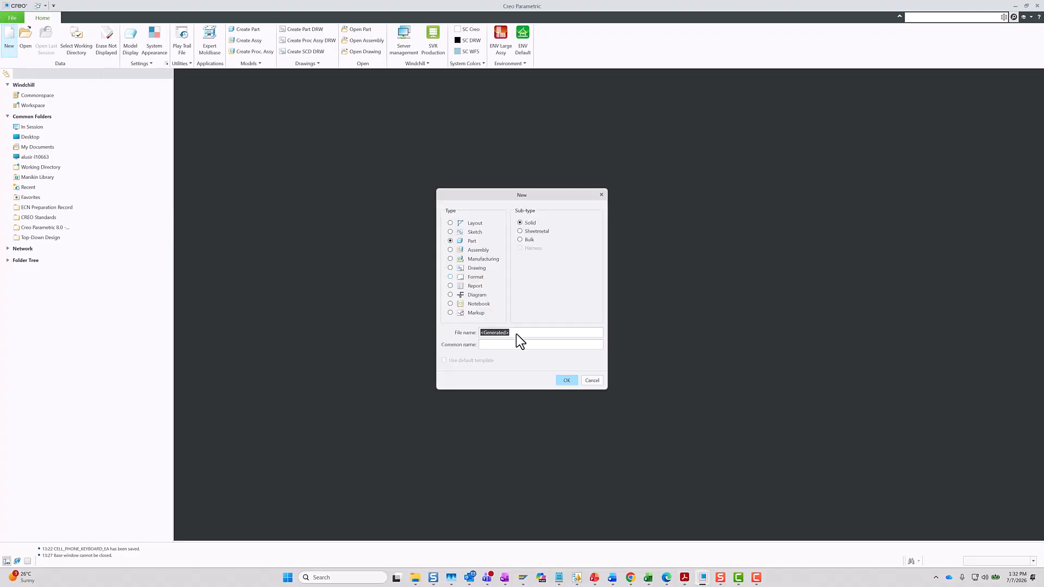
{"action": "type", "text": "CELL_PHONE_BACK_COVER_EA"}
Reuse the file name for the part's common name and create the part from the create_new_part template.
{"action": "left_click_drag", "start_coordinate": [536, 332], "coordinate": [433, 326]}
{"action": "left_click_drag", "start_coordinate": [540, 333], "coordinate": [479, 333]}
{"action": "key", "text": "ctrl+c"}
{"action": "left_click", "coordinate": [492, 346]}
{"action": "key", "text": "ctrl+v"}
{"action": "left_click", "coordinate": [493, 346]}
{"action": "key", "text": "BackSpace"}
{"action": "key", "text": "Delete"}
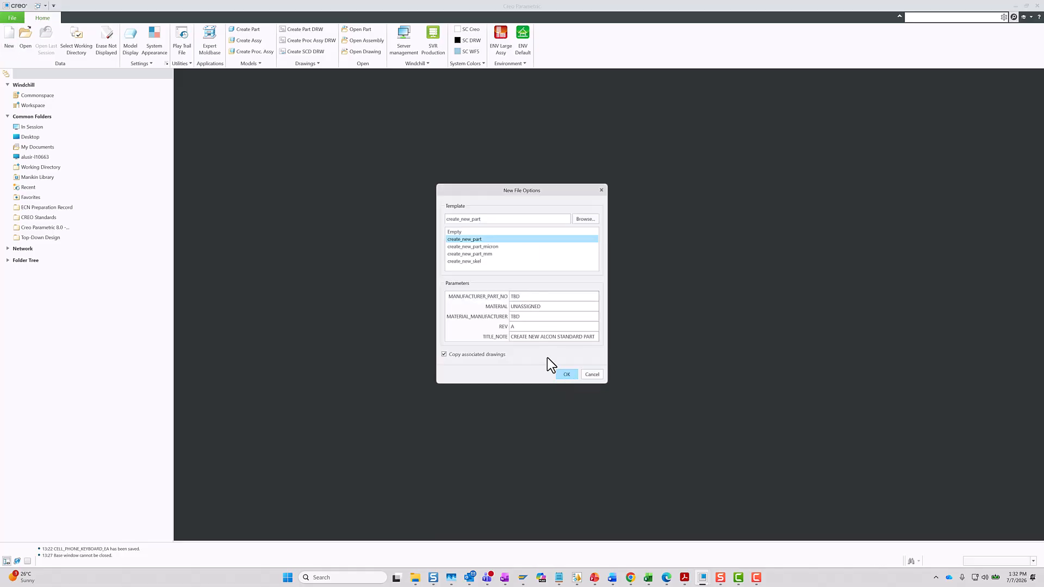
{"action": "left_click", "coordinate": [568, 376]}
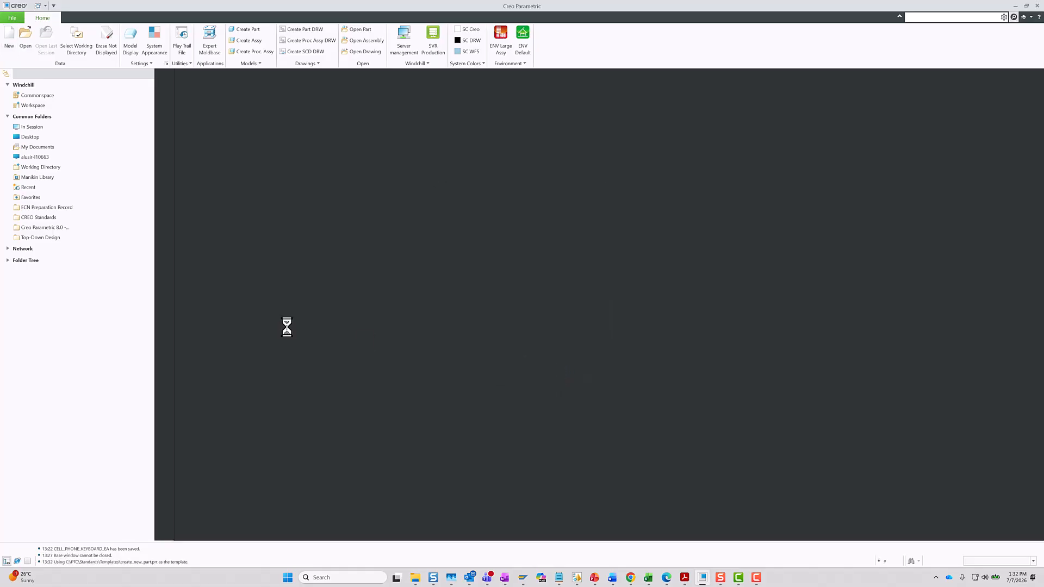
Show all layers from 0_ANOTATIONS to 9_THREADS and set the model to its default orientation.
{"action": "left_click", "coordinate": [37, 355]}
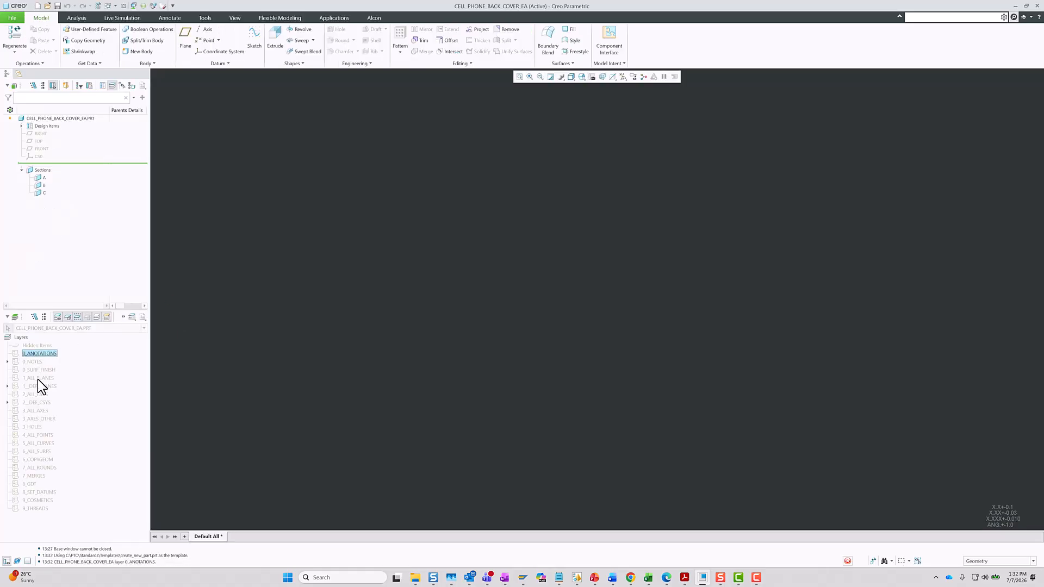
{"action": "left_click", "coordinate": [33, 510], "text": "shift"}
{"action": "right_click", "coordinate": [34, 510]}
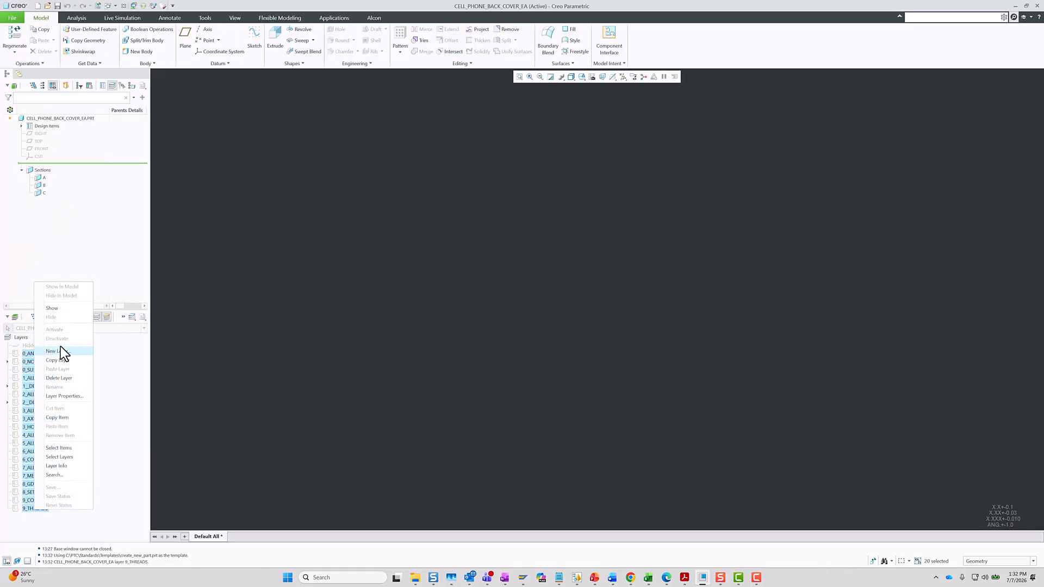
{"action": "left_click", "coordinate": [62, 309]}
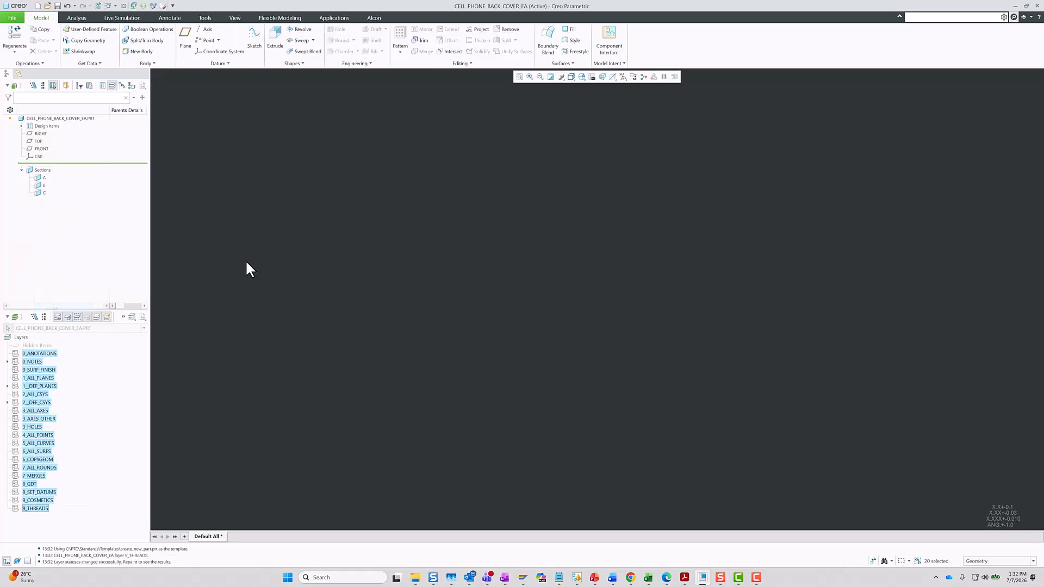
{"action": "left_click", "coordinate": [582, 77]}
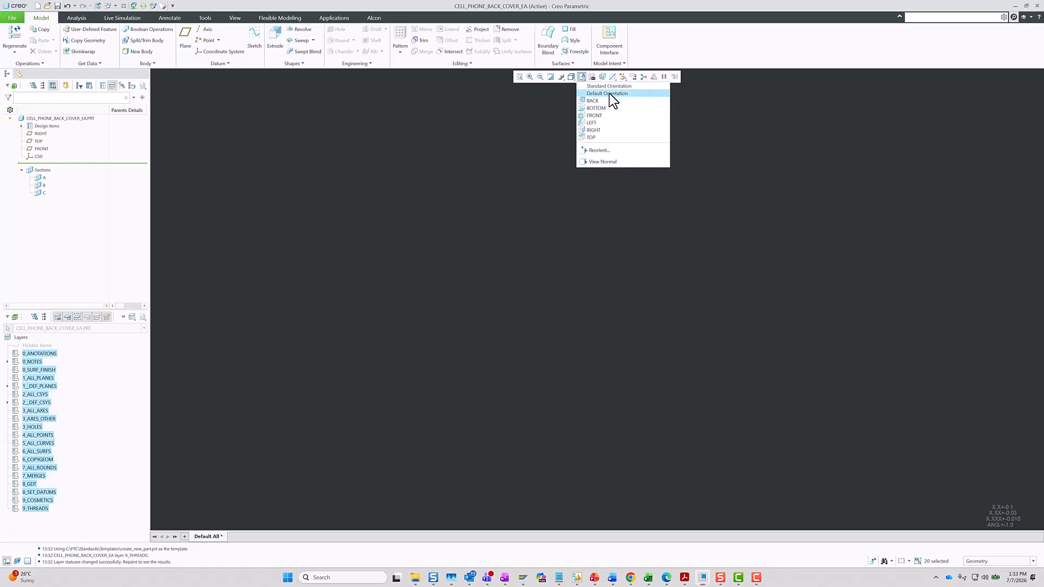
{"action": "left_click", "coordinate": [610, 93]}
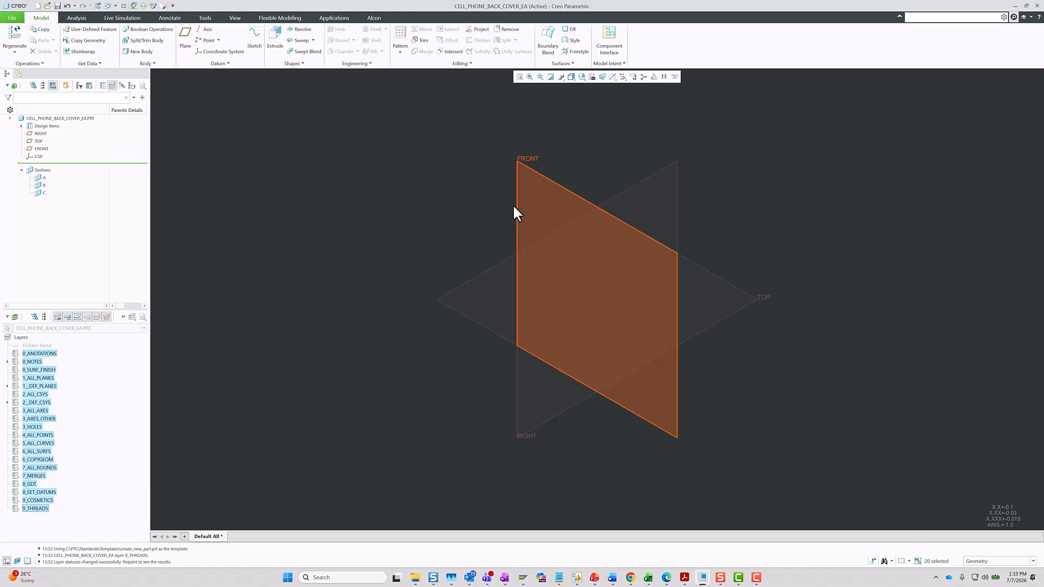
Start an extrude sketch on the FRONT plane, viewed face-on, with vertical and horizontal centerlines through the origin.
{"action": "left_click", "coordinate": [553, 179]}
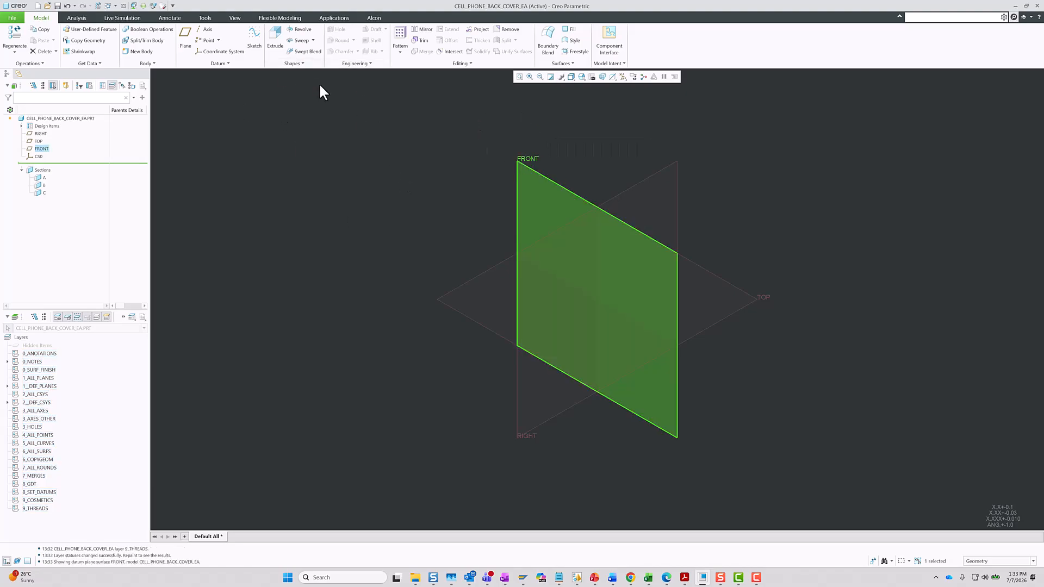
{"action": "left_click", "coordinate": [275, 46]}
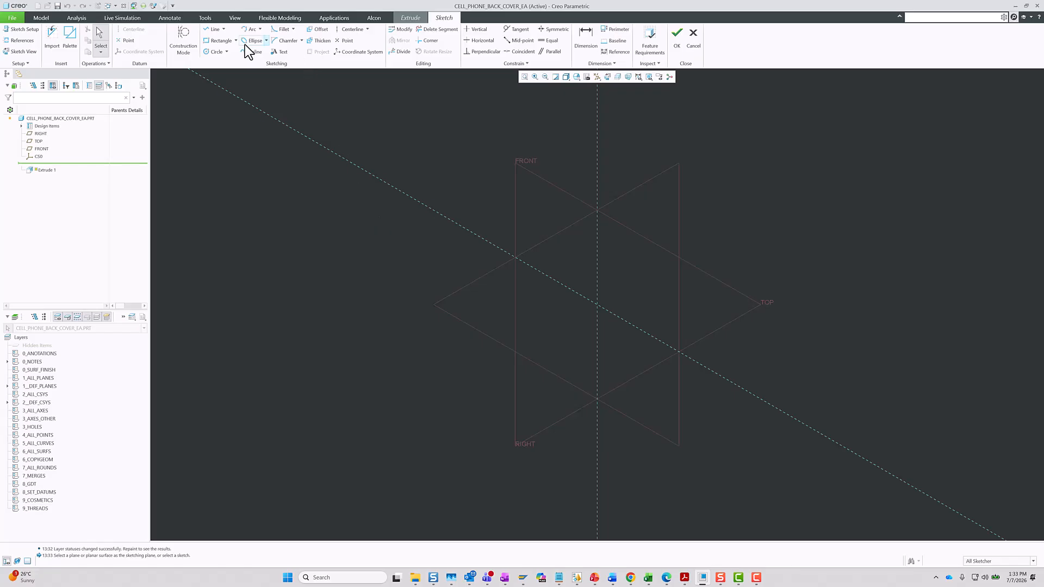
{"action": "left_click", "coordinate": [608, 77]}
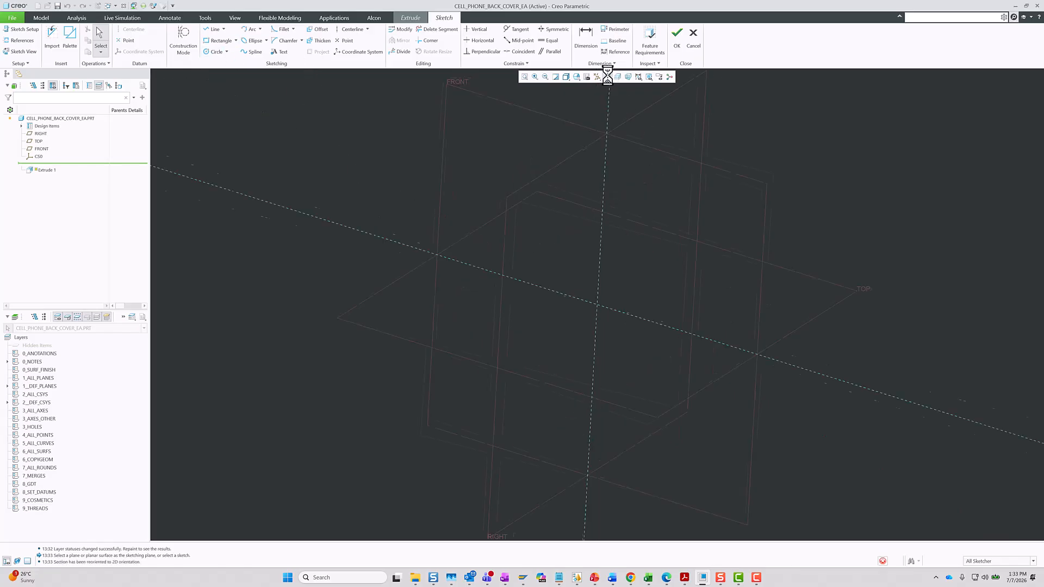
{"action": "left_click", "coordinate": [351, 32]}
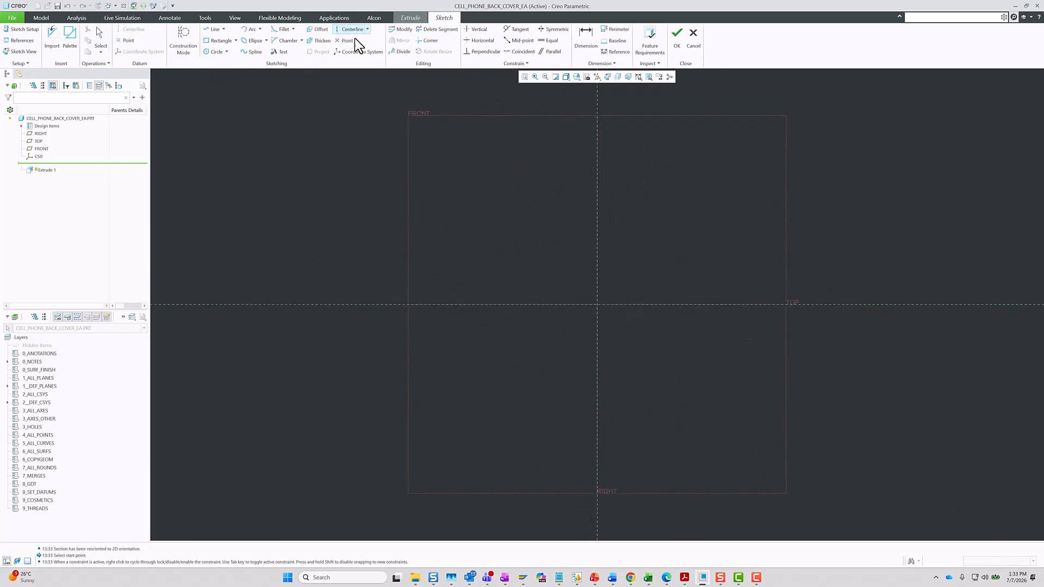
{"action": "left_click", "coordinate": [597, 305]}
{"action": "left_click", "coordinate": [598, 275]}
{"action": "left_click", "coordinate": [597, 305]}
{"action": "left_click", "coordinate": [636, 305]}
{"action": "middle_click", "coordinate": [671, 240]}
{"action": "left_click", "coordinate": [684, 246]}
Sketch an upright rectangle about 87.5 wide and 269 high, symmetric about both centerlines.
{"action": "left_click", "coordinate": [217, 40]}
{"action": "left_click", "coordinate": [565, 205]}
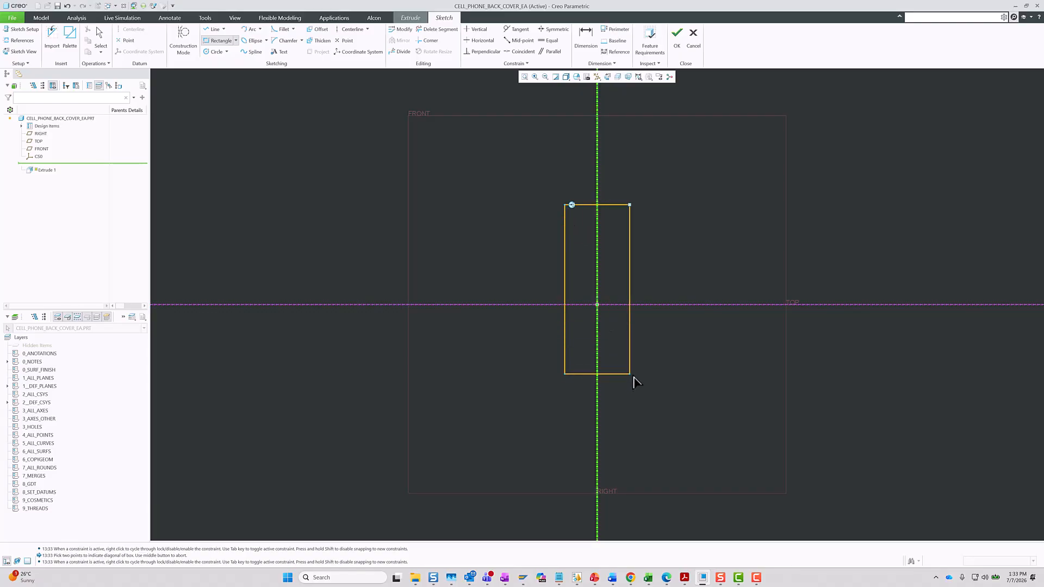
{"action": "left_click", "coordinate": [631, 403]}
{"action": "middle_click", "coordinate": [694, 343]}
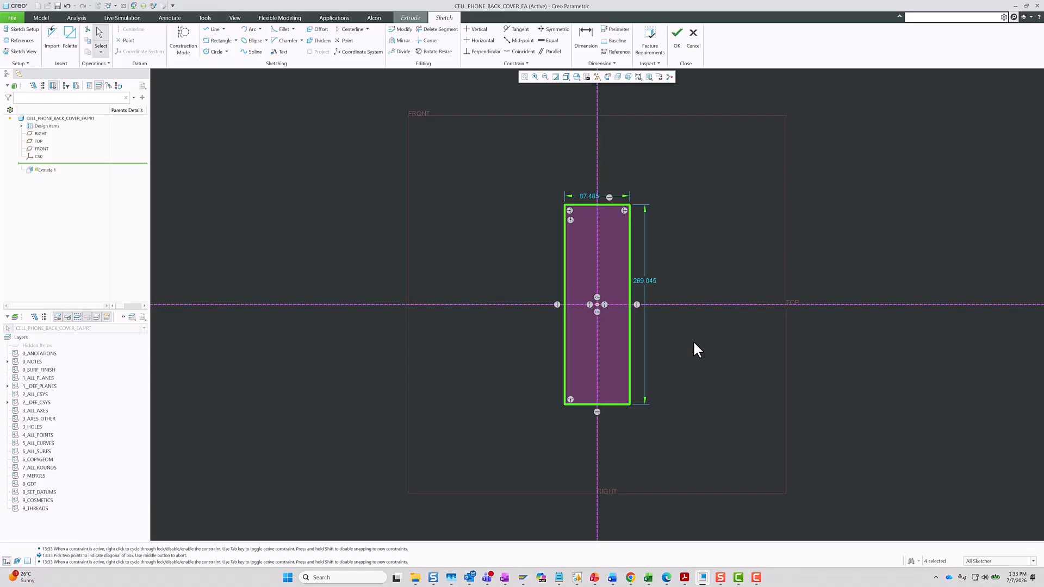
Set the rectangle's width to 1.75 and its height to 4.75.
{"action": "double_click", "coordinate": [589, 196]}
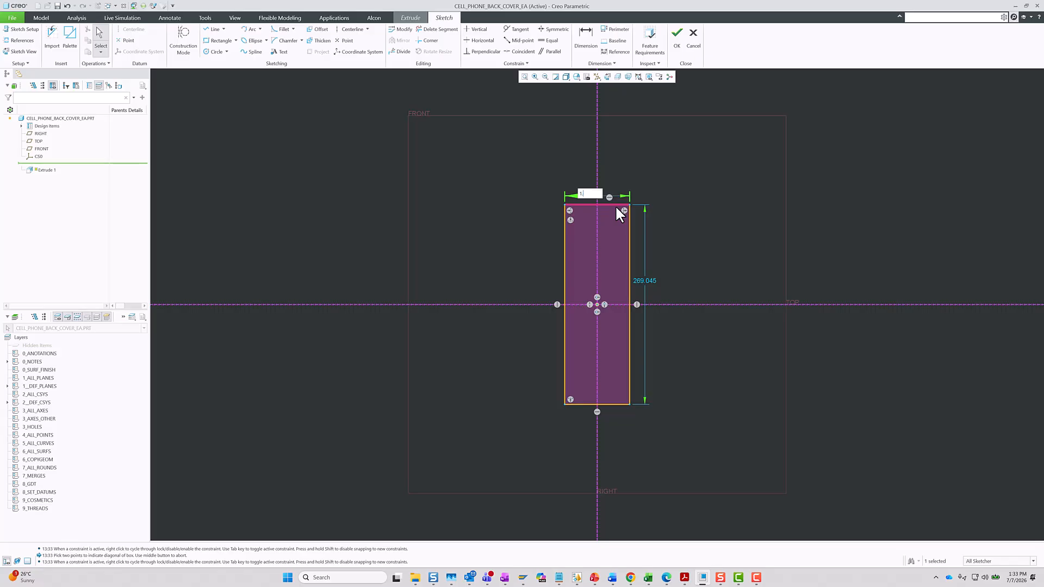
{"action": "type", "text": "1.75"}
{"action": "key", "text": "Return"}
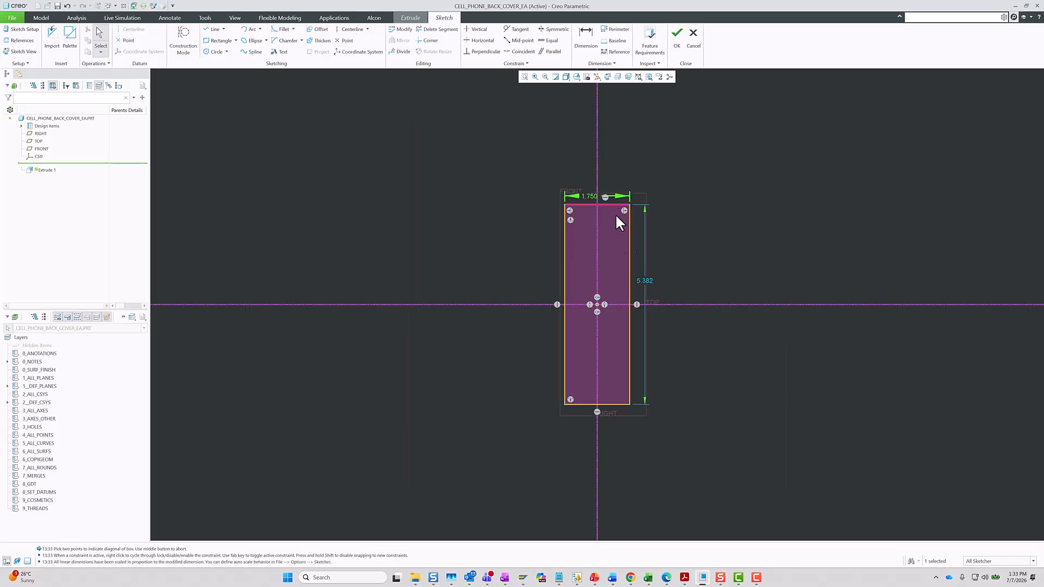
{"action": "double_click", "coordinate": [645, 281]}
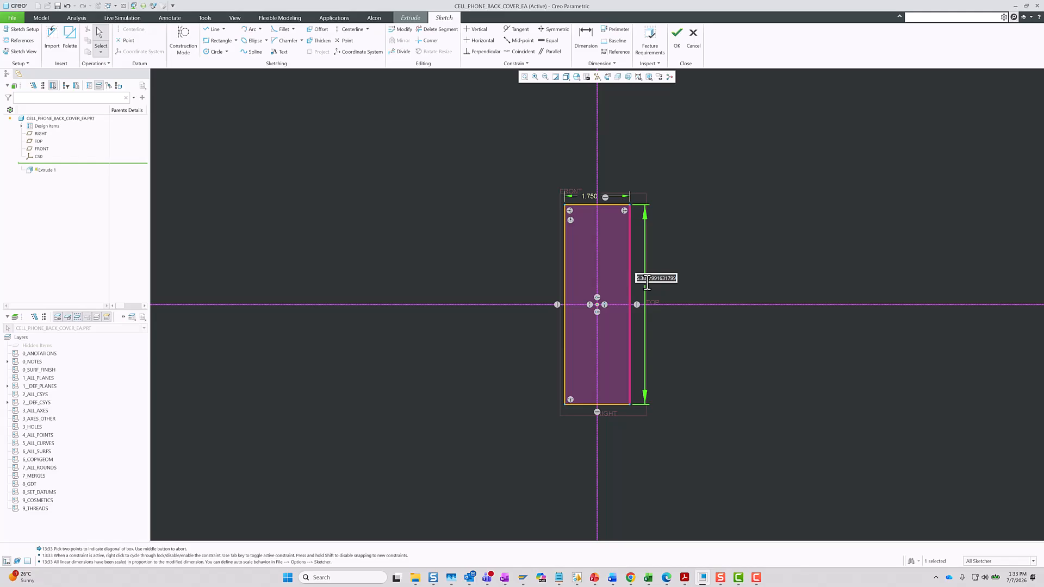
{"action": "type", "text": "4.75"}
{"action": "key", "text": "Return"}
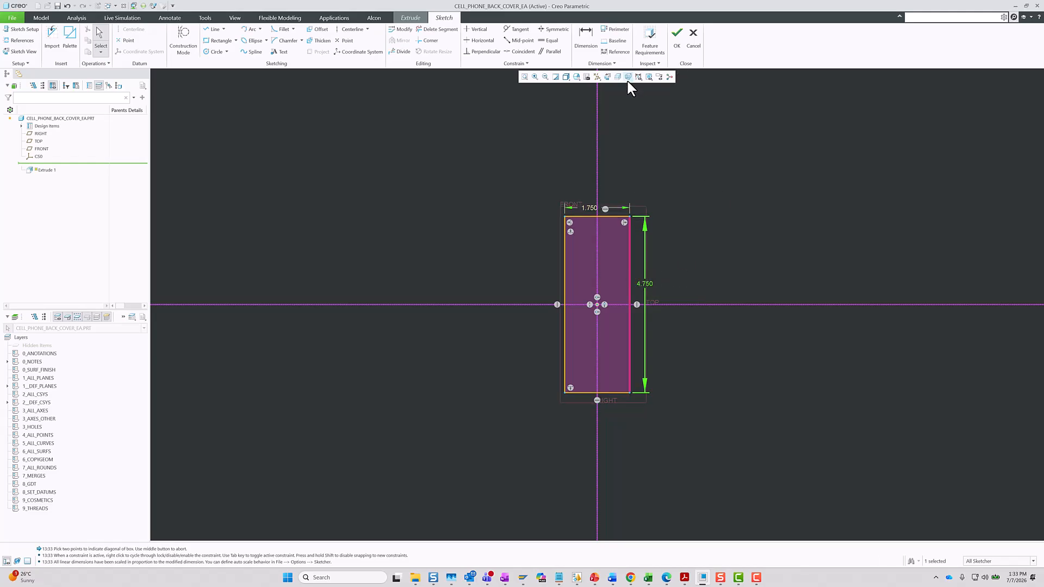
Finish the sketch and extrude the rectangle as a solid to a depth of 0.5.
{"action": "left_click", "coordinate": [677, 39]}
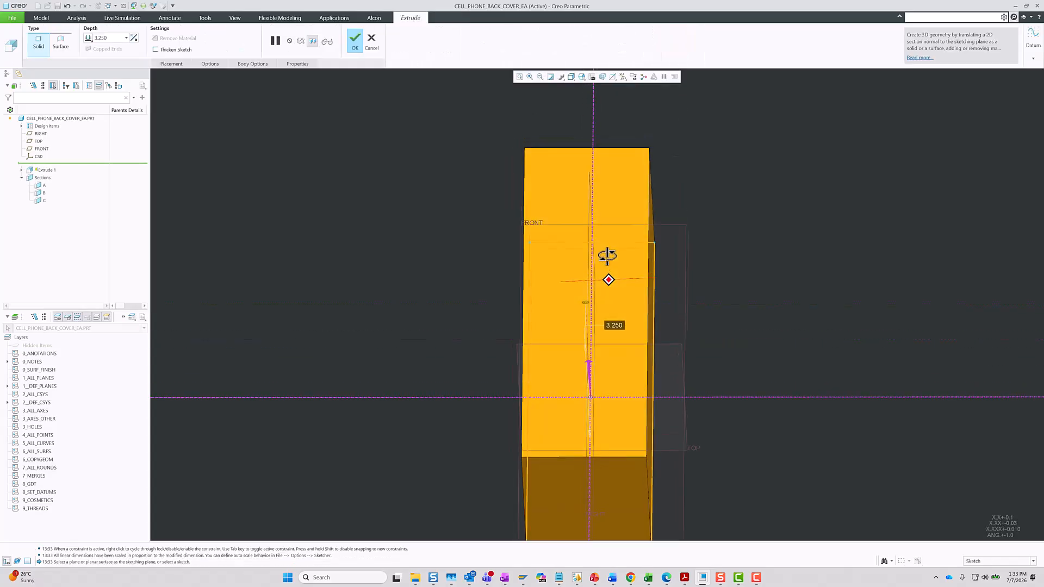
{"action": "double_click", "coordinate": [114, 38]}
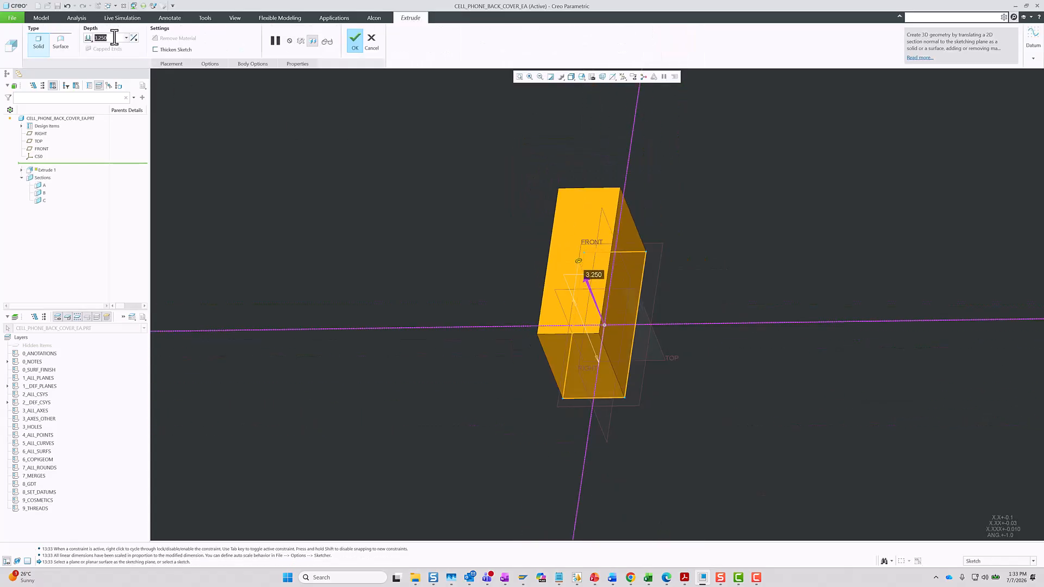
{"action": "type", "text": "0.5"}
{"action": "key", "text": "Return"}
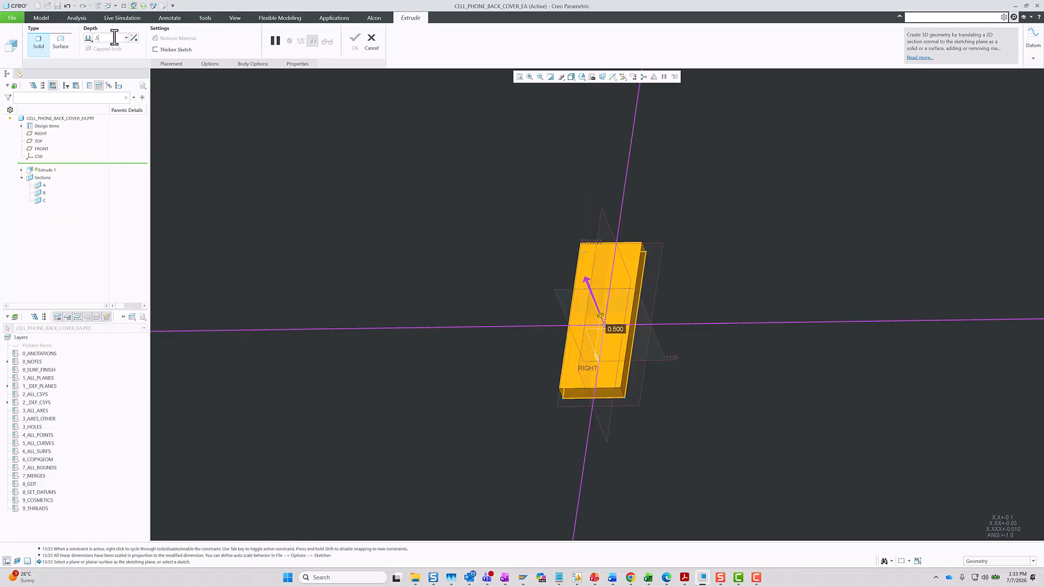
{"action": "left_click", "coordinate": [354, 41]}
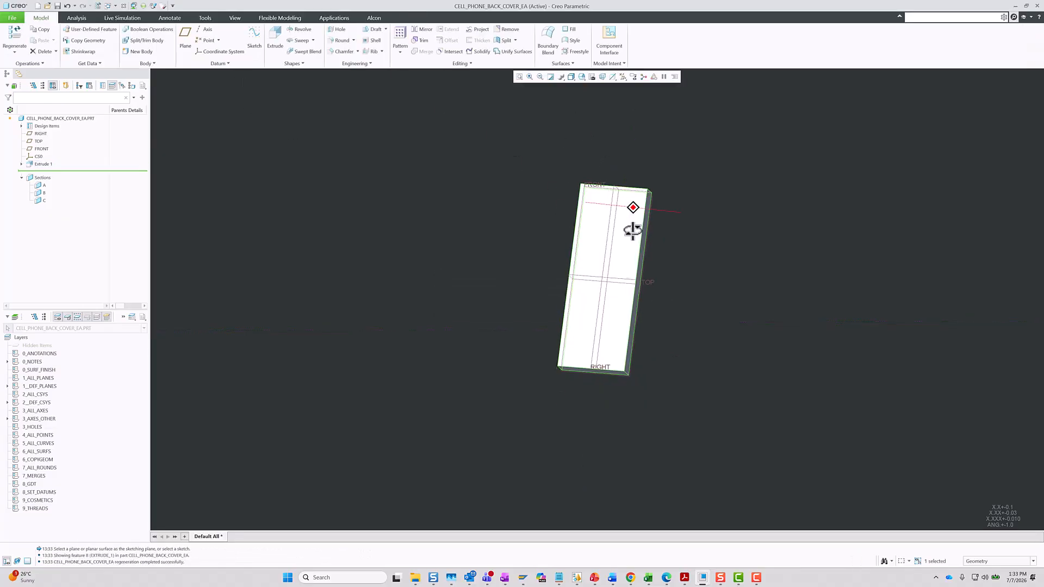
Examine the extruded block in the FRONT view and from several angles around its sides and upper end.
{"action": "left_click", "coordinate": [582, 77]}
{"action": "left_click", "coordinate": [593, 115]}
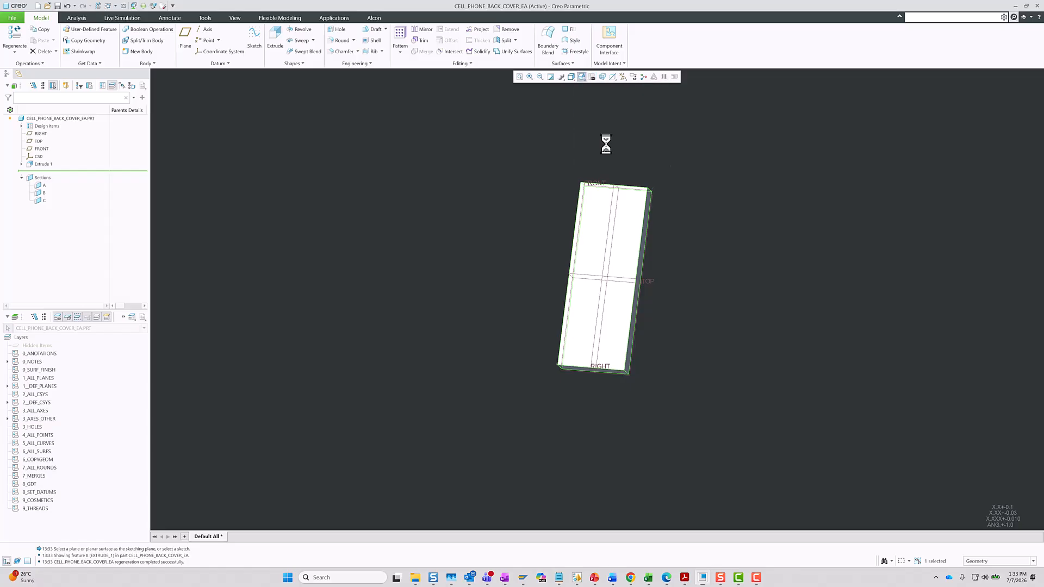
{"action": "scroll", "coordinate": [592, 310], "scroll_direction": "up", "scroll_amount": 3}
{"action": "mouse_move", "coordinate": [609, 253]}
{"action": "middle_mouse_down"}
{"action": "mouse_move", "coordinate": [583, 273]}
{"action": "mouse_move", "coordinate": [576, 256]}
{"action": "mouse_move", "coordinate": [521, 269]}
{"action": "mouse_move", "coordinate": [527, 276]}
{"action": "middle_mouse_up"}
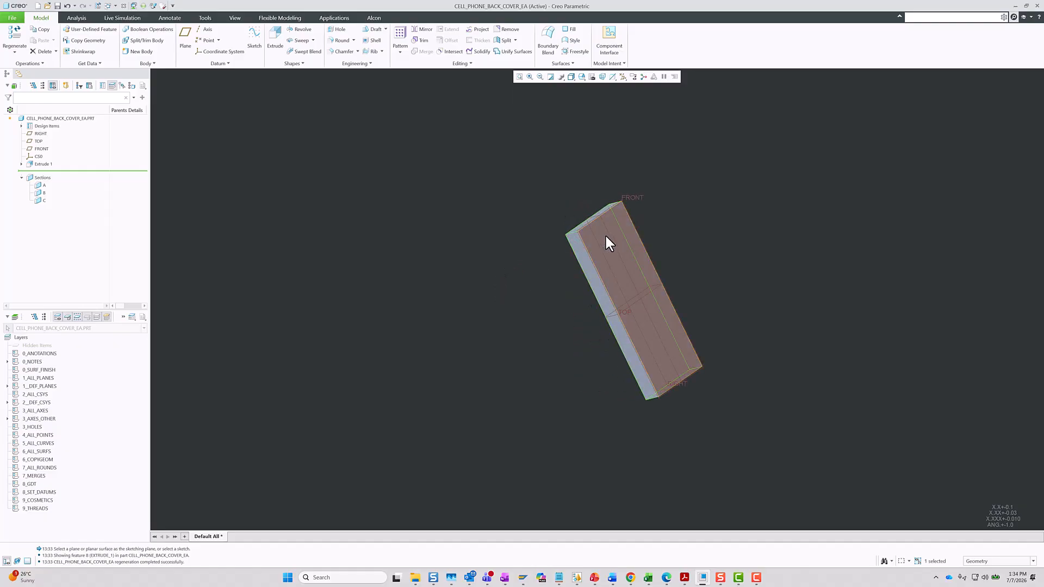
{"action": "middle_click_drag", "start_coordinate": [628, 234], "coordinate": [675, 211]}
{"action": "scroll", "coordinate": [618, 233], "scroll_direction": "down", "scroll_amount": 3}
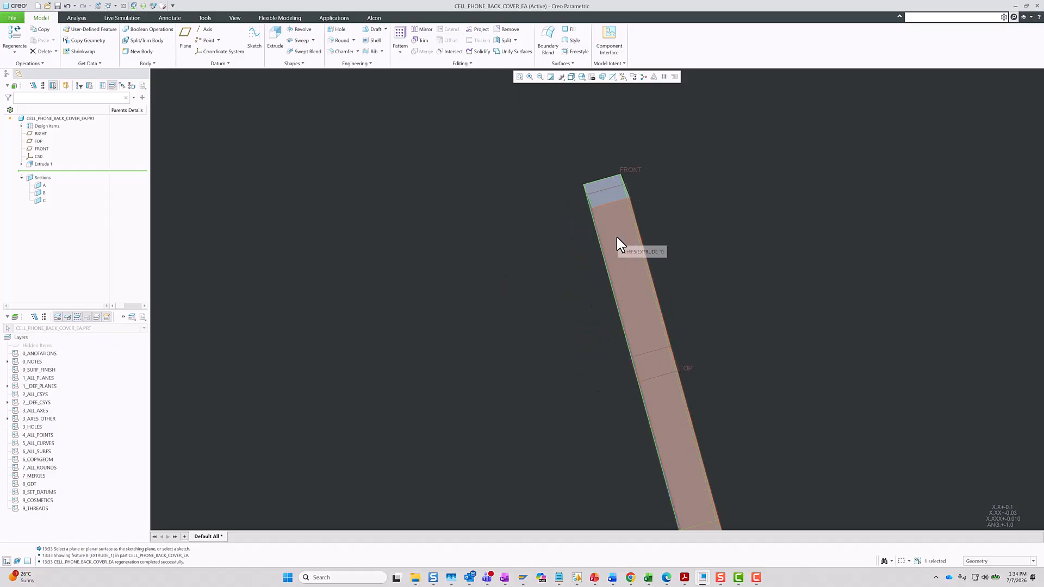
{"action": "scroll", "coordinate": [659, 249], "scroll_direction": "up", "scroll_amount": 3}
{"action": "mouse_move", "coordinate": [648, 250]}
{"action": "middle_mouse_down"}
{"action": "mouse_move", "coordinate": [659, 240]}
{"action": "mouse_move", "coordinate": [632, 187]}
{"action": "middle_mouse_up"}
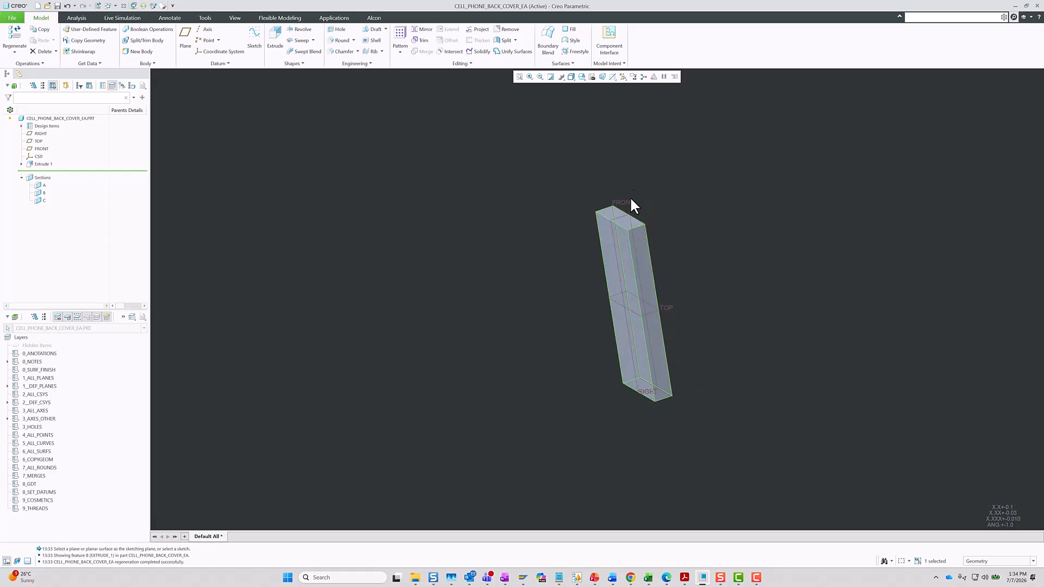
{"action": "scroll", "coordinate": [625, 266], "scroll_direction": "down", "scroll_amount": 3}
{"action": "scroll", "coordinate": [462, 227], "scroll_direction": "up", "scroll_amount": 2}
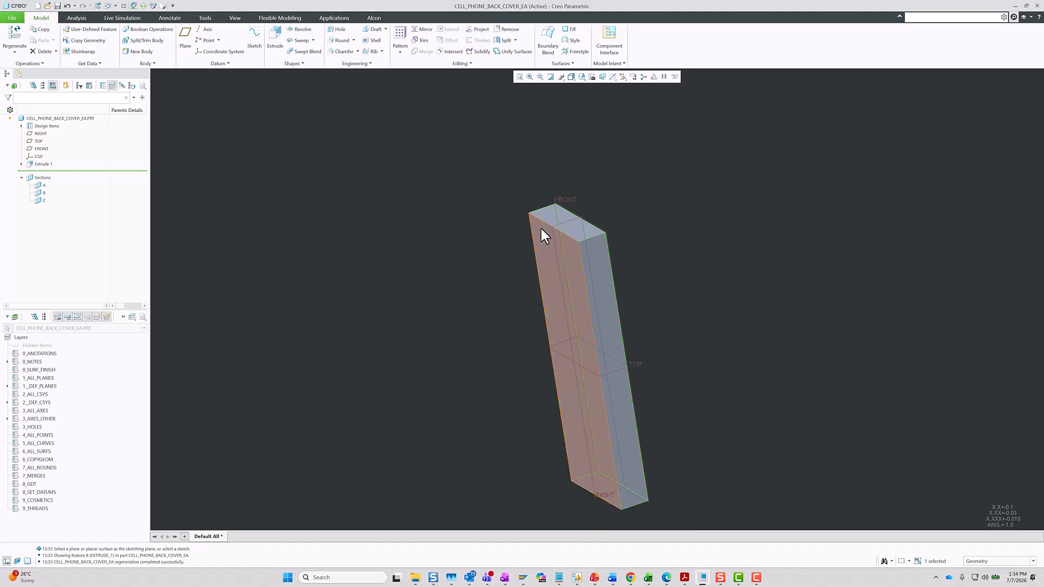
Start a second extrude sketch on the RIGHT plane and add the block's 0.5 offset face and upper end face as references.
{"action": "left_click", "coordinate": [572, 219]}
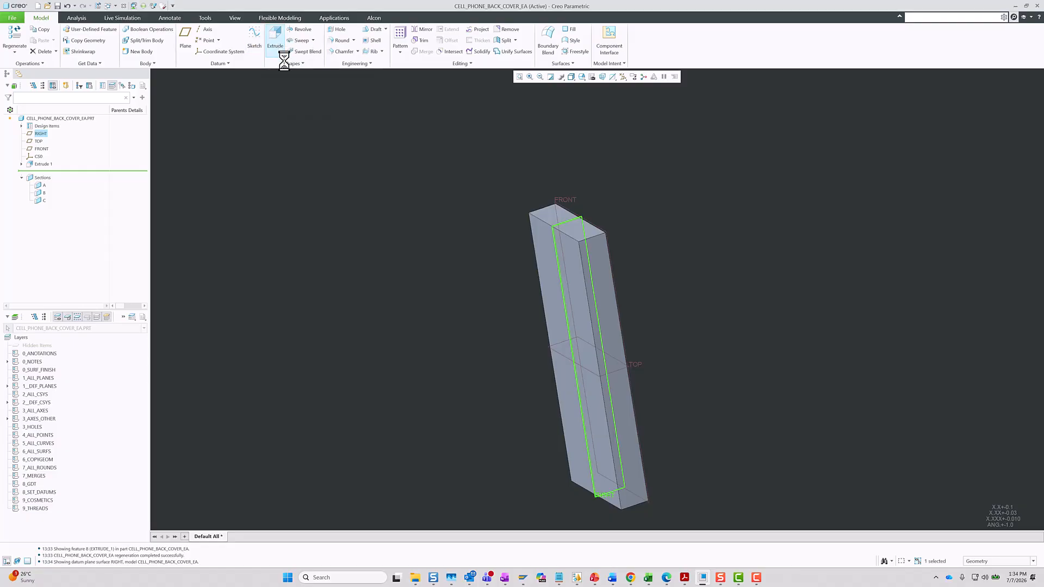
{"action": "left_click", "coordinate": [274, 36]}
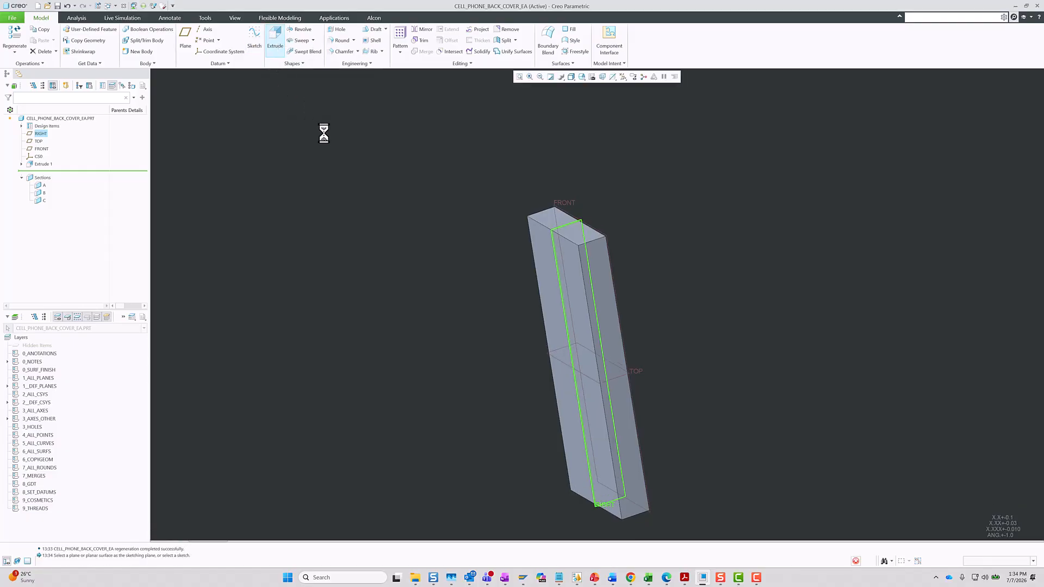
{"action": "left_click", "coordinate": [609, 77]}
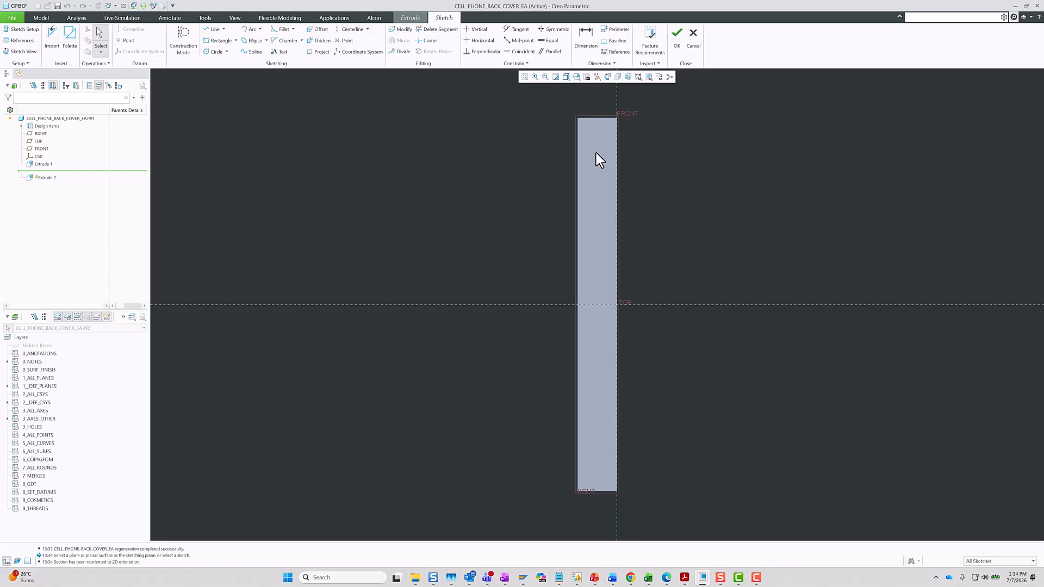
{"action": "left_click", "coordinate": [22, 41]}
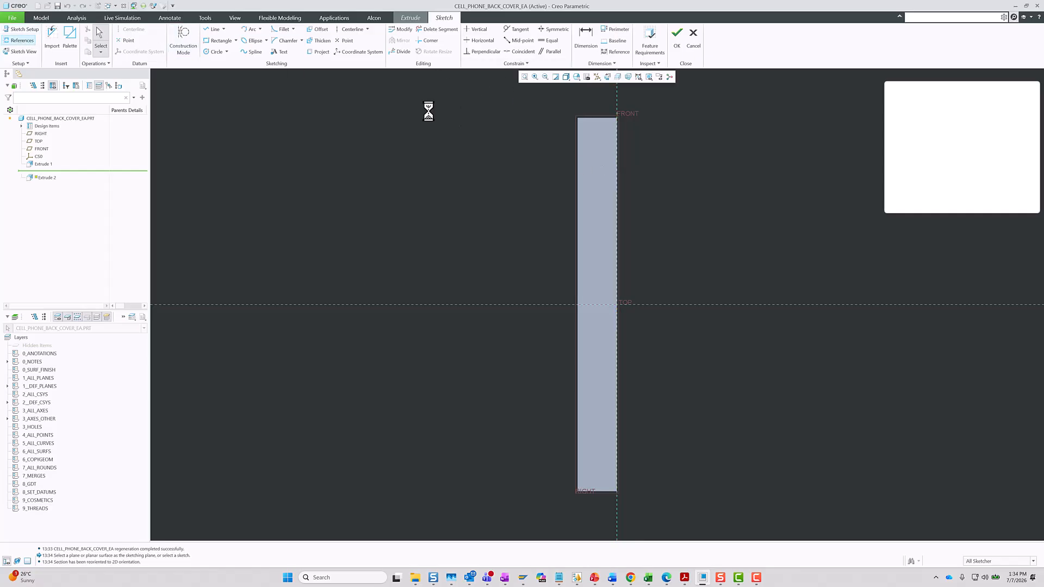
{"action": "left_click", "coordinate": [577, 134]}
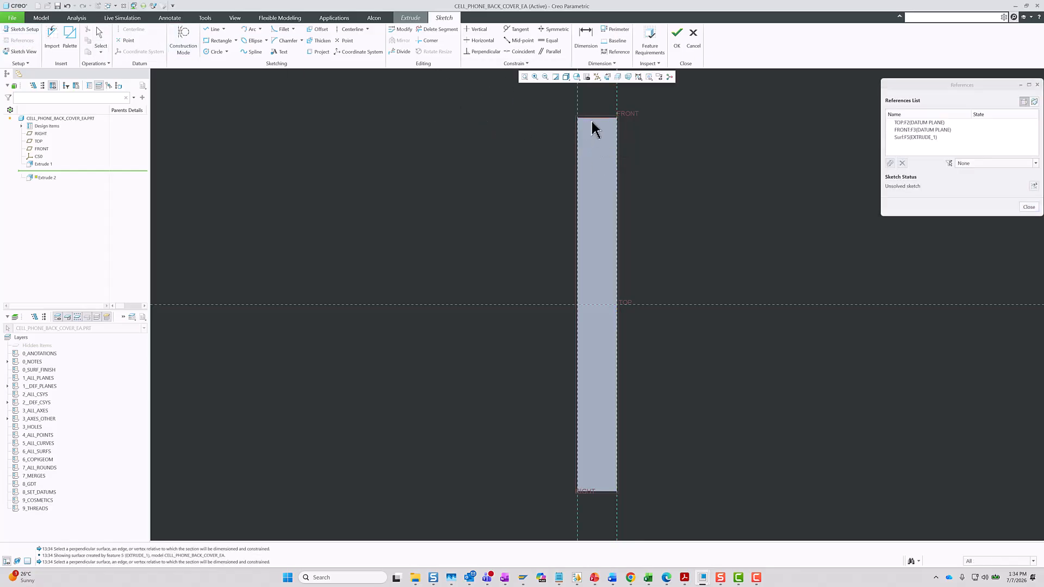
{"action": "left_click", "coordinate": [594, 118]}
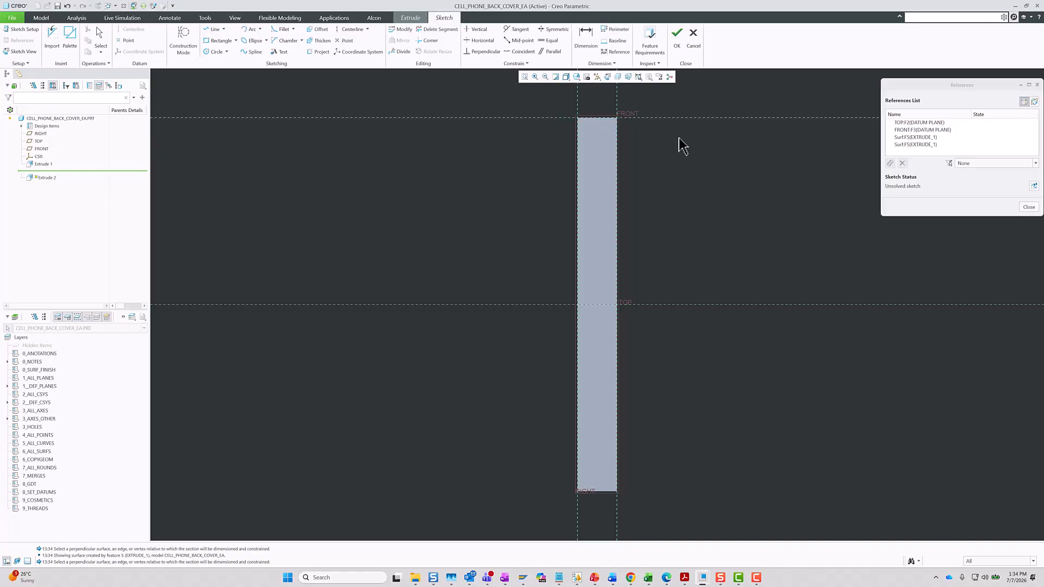
Sketch a closed triangle from the upper end reference down the block's 0.5 offset face, about 0.324 wide at the upper end.
{"action": "left_click", "coordinate": [212, 30]}
{"action": "left_click", "coordinate": [597, 128]}
{"action": "middle_click", "coordinate": [618, 229]}
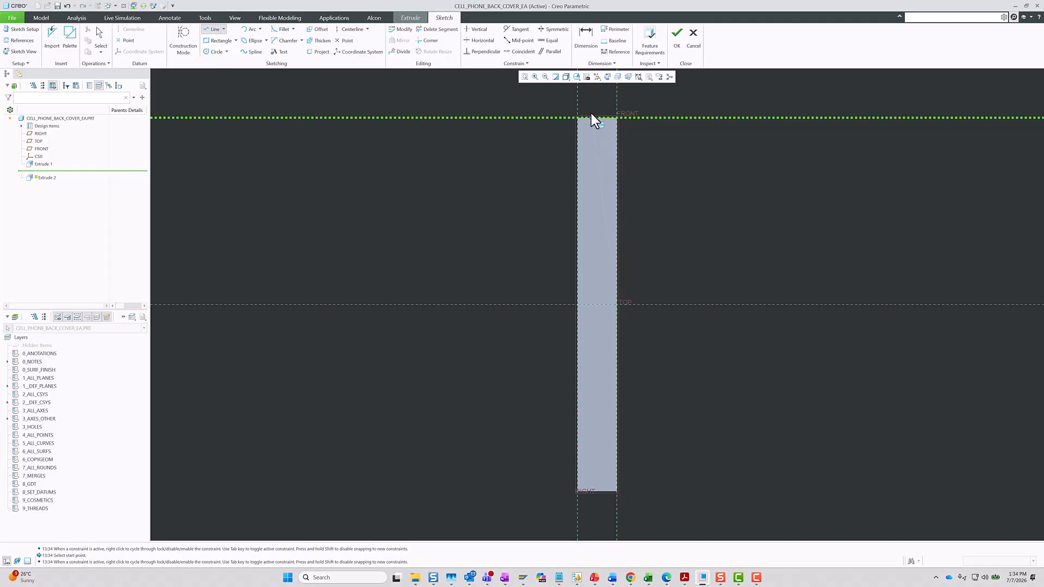
{"action": "left_click", "coordinate": [617, 118]}
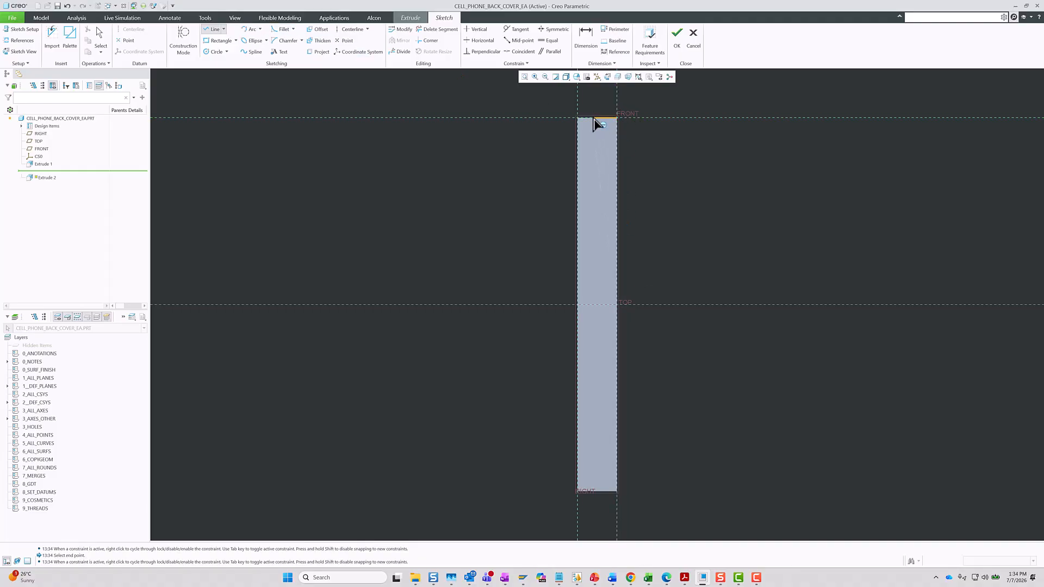
{"action": "left_click", "coordinate": [593, 118]}
{"action": "left_click", "coordinate": [617, 213]}
{"action": "left_click", "coordinate": [618, 119]}
{"action": "middle_click", "coordinate": [693, 193]}
{"action": "middle_click", "coordinate": [693, 173]}
{"action": "scroll", "coordinate": [568, 107], "scroll_direction": "down", "scroll_amount": 5}
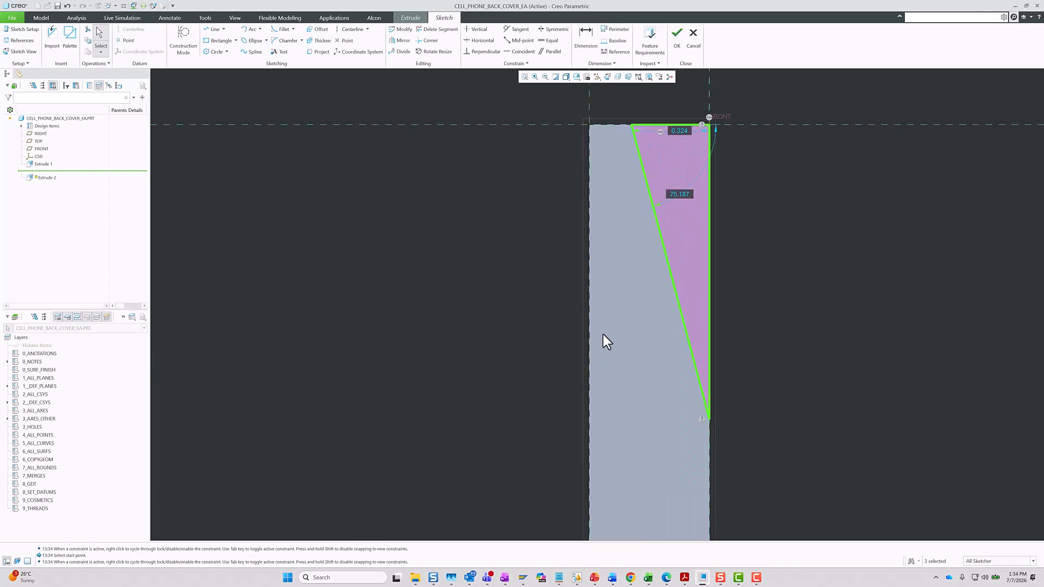
Dimension the triangle's inner upper vertex from the block's opposite face reference and set the distance to 0.25.
{"action": "scroll", "coordinate": [602, 335], "scroll_direction": "up", "scroll_amount": 3}
{"action": "scroll", "coordinate": [634, 179], "scroll_direction": "down", "scroll_amount": 2}
{"action": "left_click", "coordinate": [578, 39]}
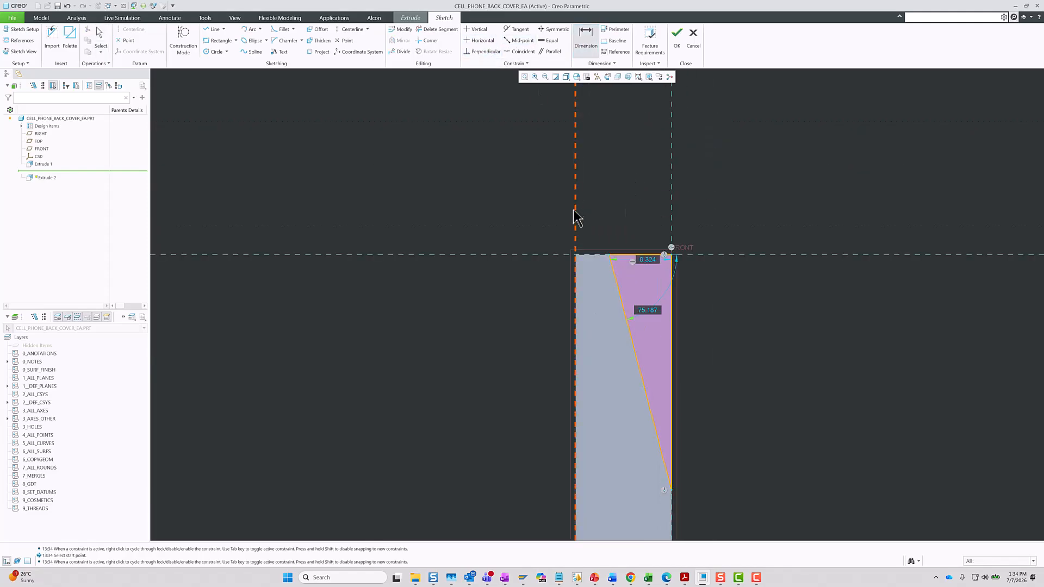
{"action": "left_click", "coordinate": [576, 214]}
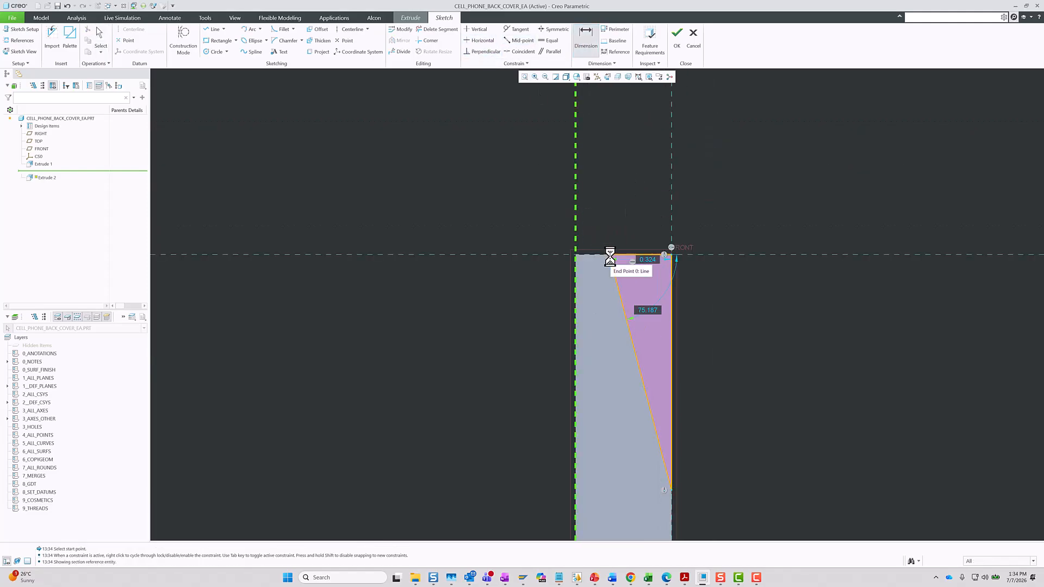
{"action": "left_click", "coordinate": [608, 255]}
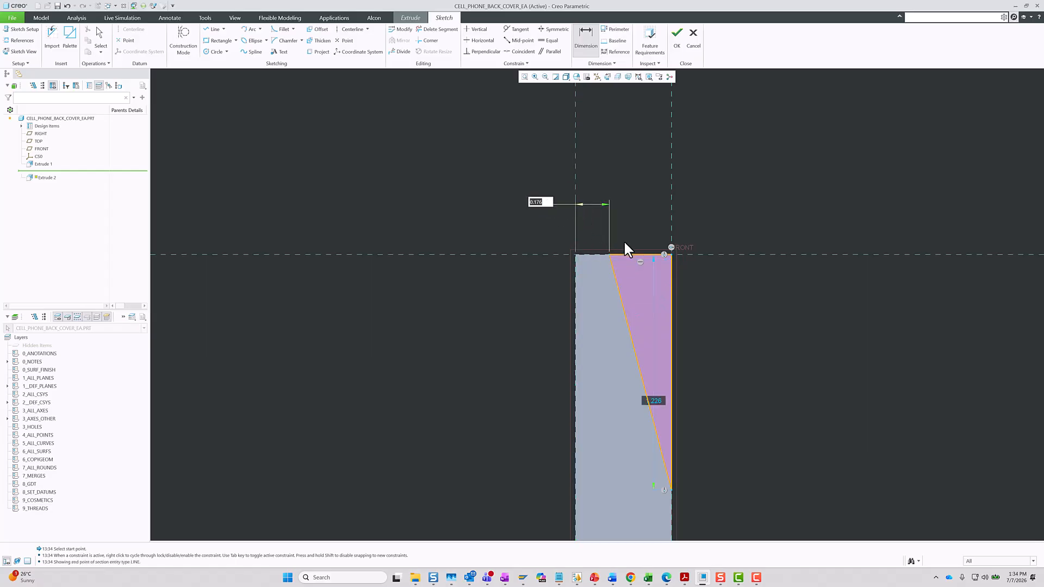
{"action": "type", "text": "0.25"}
{"action": "key", "text": "Return"}
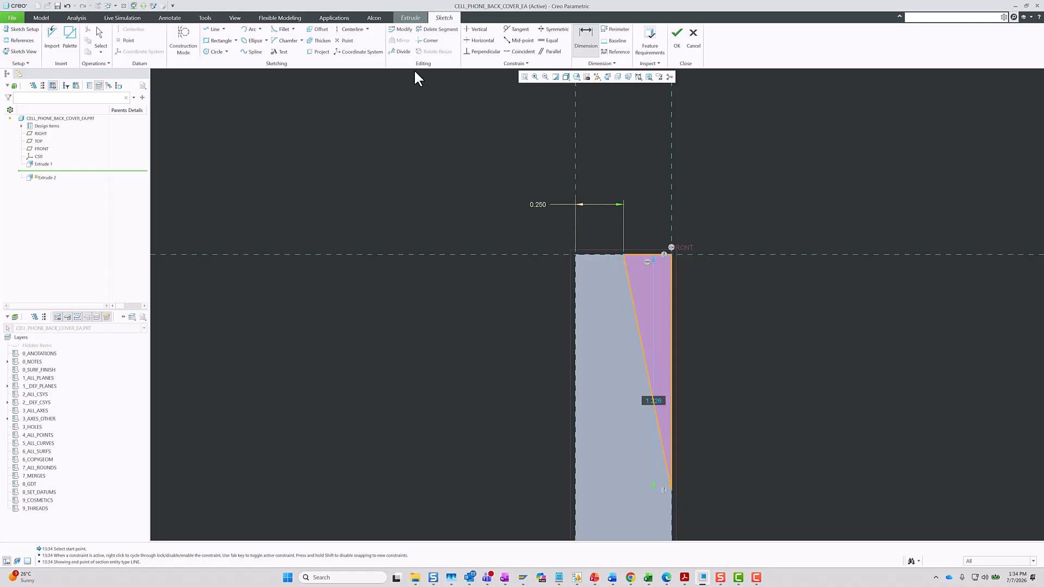
Dimension the angle between the triangle's slanted line and its vertical line and set it to 9 degrees.
{"action": "left_click", "coordinate": [577, 44]}
{"action": "left_click", "coordinate": [632, 303]}
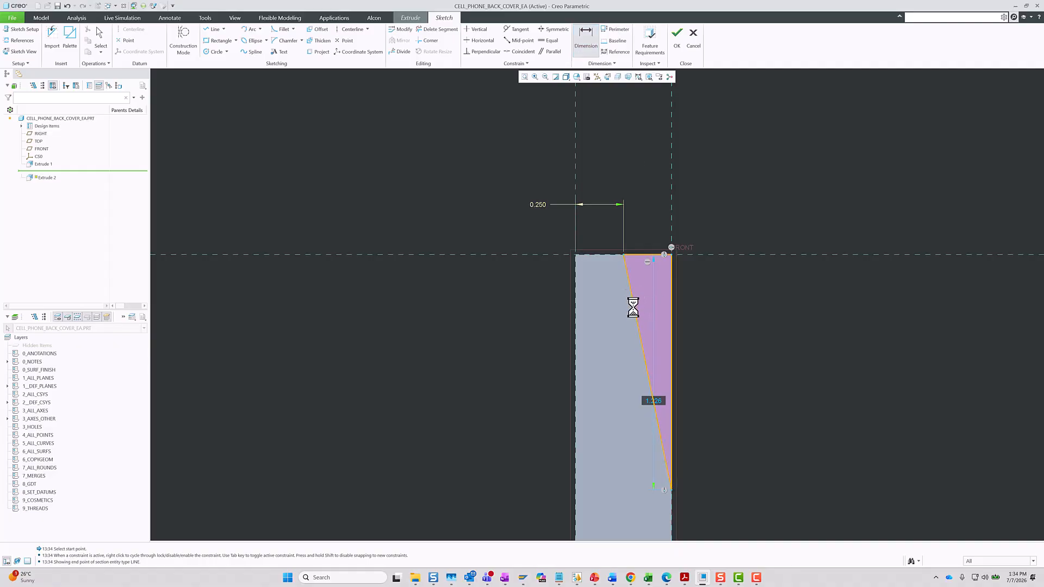
{"action": "left_click", "coordinate": [668, 314]}
{"action": "middle_click", "coordinate": [647, 298]}
{"action": "type", "text": "9"}
{"action": "key", "text": "Return"}
{"action": "scroll", "coordinate": [662, 304], "scroll_direction": "down", "scroll_amount": 3}
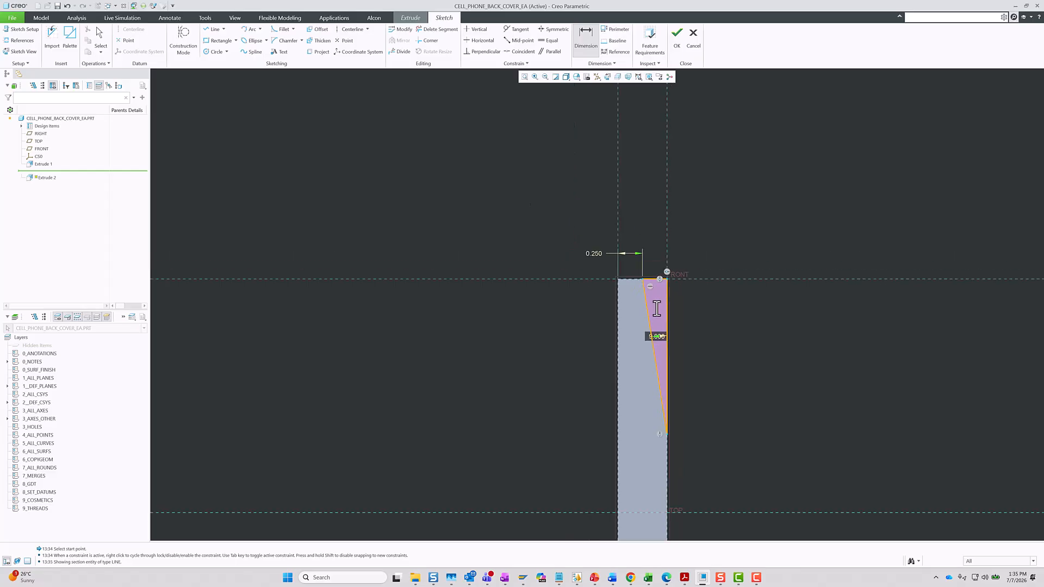
Finish the sketch and cut the triangle out of the block with Through All depth on both sides.
{"action": "left_click", "coordinate": [684, 48]}
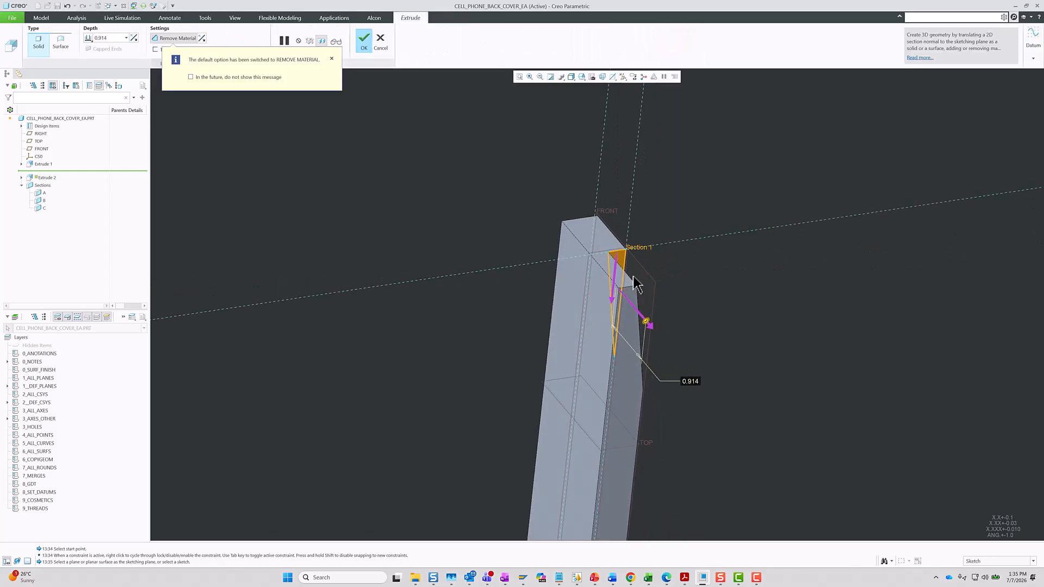
{"action": "middle_click_drag", "start_coordinate": [635, 288], "coordinate": [576, 245]}
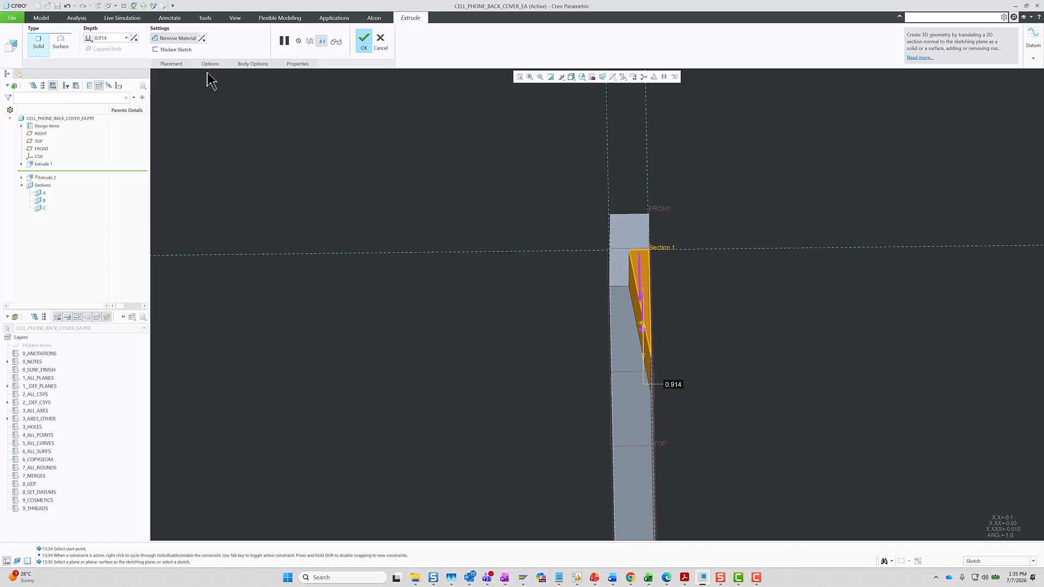
{"action": "mouse_move", "coordinate": [433, 236]}
{"action": "middle_mouse_down"}
{"action": "mouse_move", "coordinate": [408, 217]}
{"action": "mouse_move", "coordinate": [434, 240]}
{"action": "middle_mouse_up"}
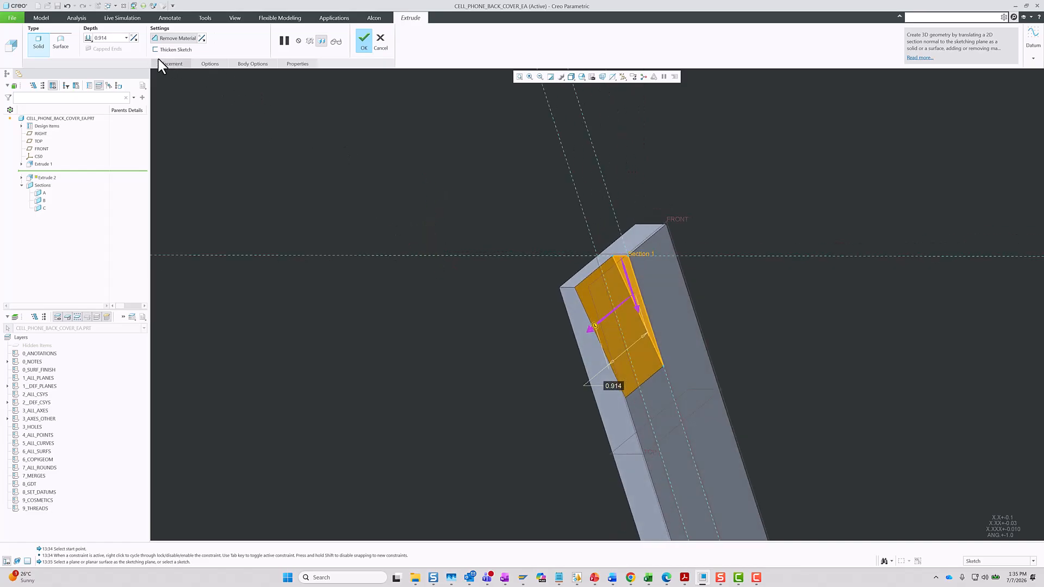
{"action": "left_click", "coordinate": [216, 64]}
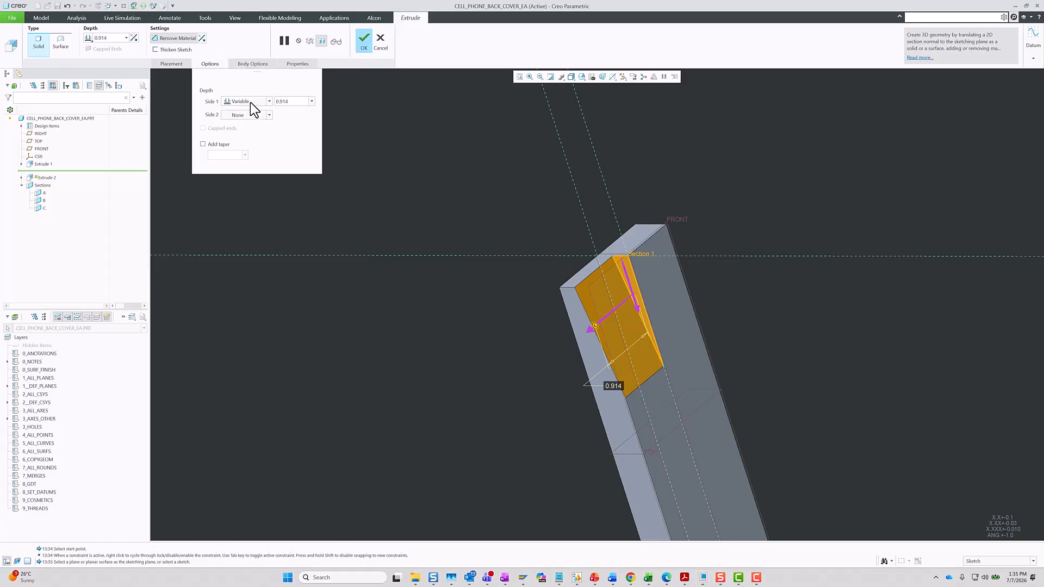
{"action": "left_click", "coordinate": [249, 102]}
{"action": "left_click", "coordinate": [261, 120]}
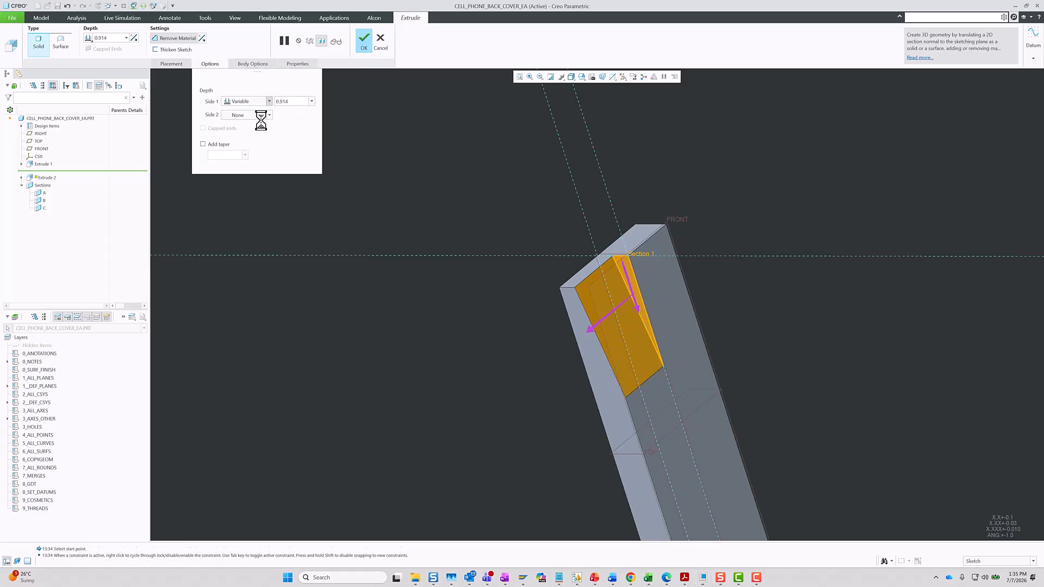
{"action": "left_click", "coordinate": [254, 116]}
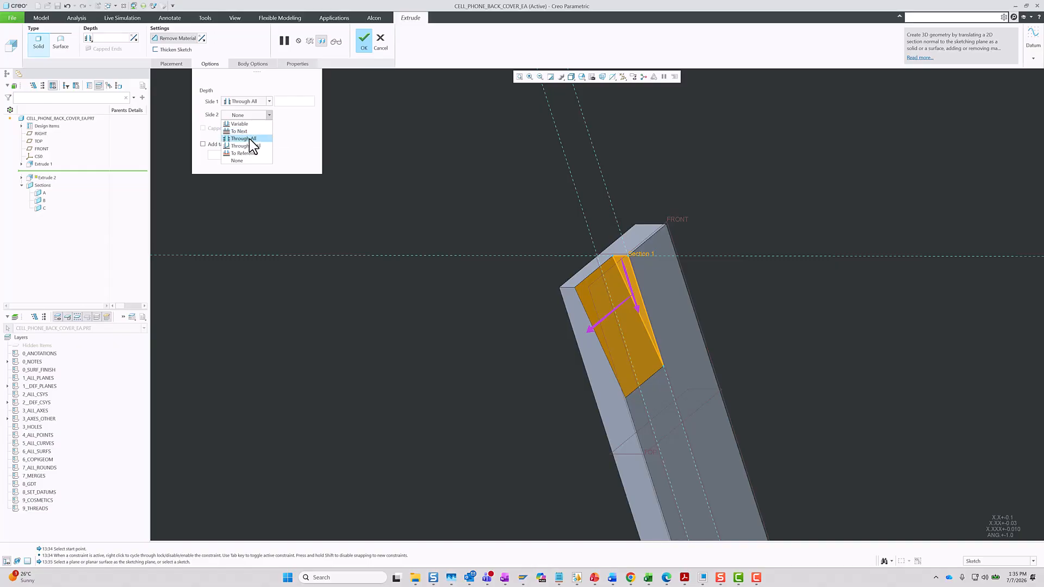
{"action": "left_click", "coordinate": [249, 138]}
{"action": "left_click", "coordinate": [363, 43]}
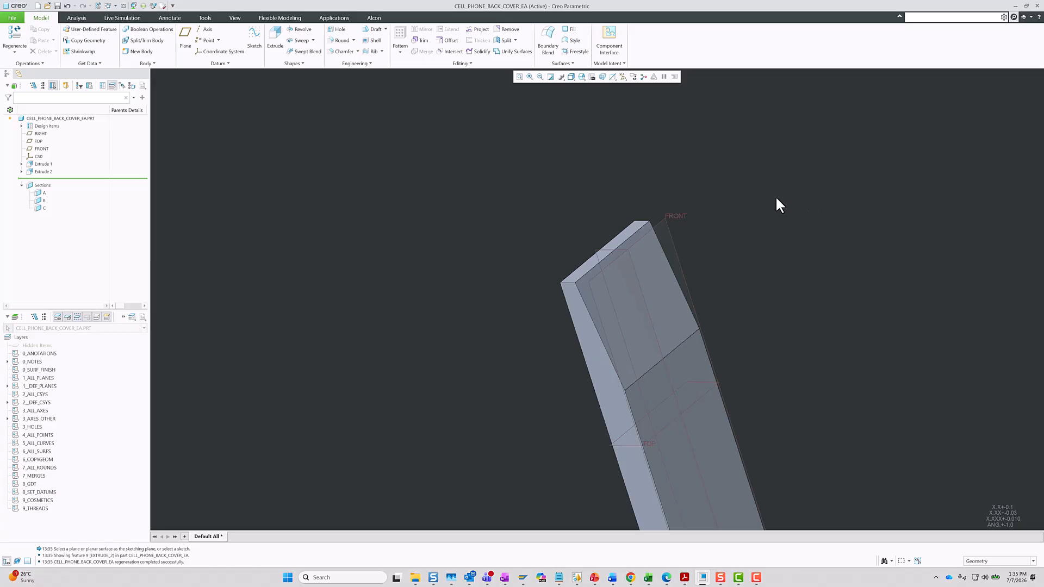
Start a Round feature for the edges of the cut block.
{"action": "scroll", "coordinate": [761, 197], "scroll_direction": "down", "scroll_amount": 3}
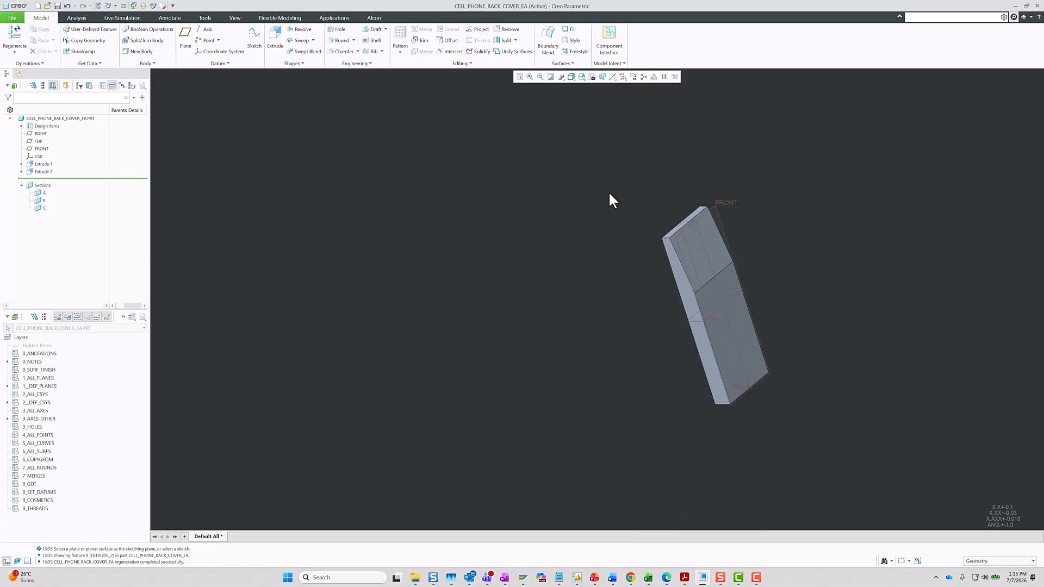
{"action": "left_click", "coordinate": [341, 42]}
{"action": "scroll", "coordinate": [664, 244], "scroll_direction": "up", "scroll_amount": 2}
{"action": "left_click", "coordinate": [668, 238]}
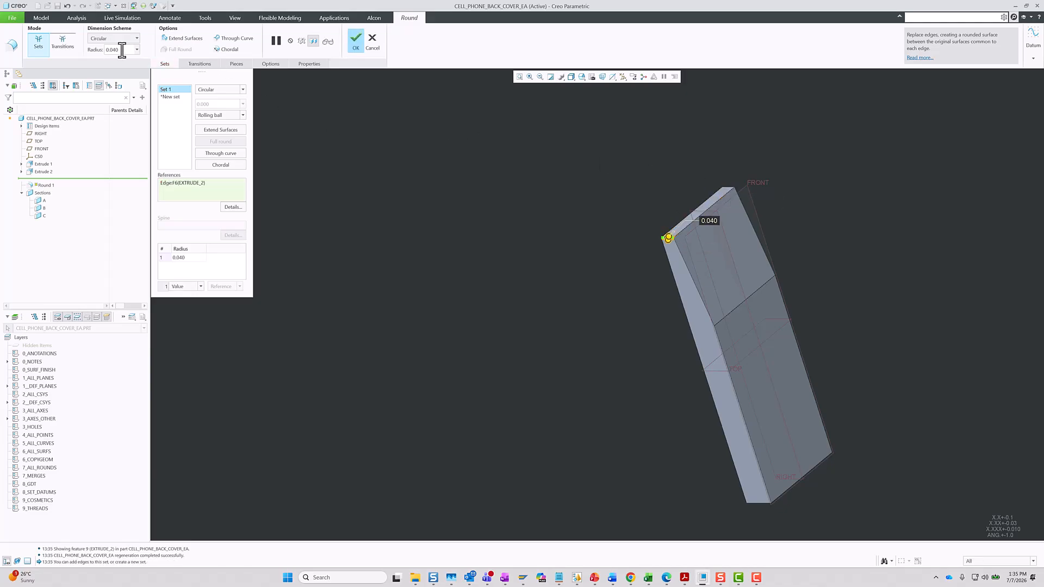
{"action": "type", "text": "4"}
{"action": "key", "text": "Return"}
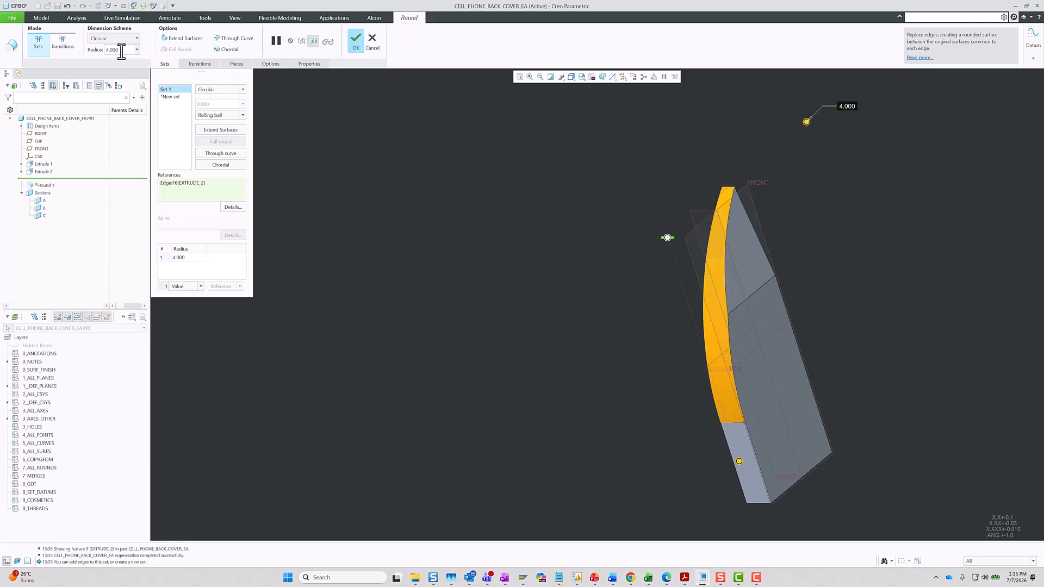
{"action": "key", "text": "ctrl+z"}
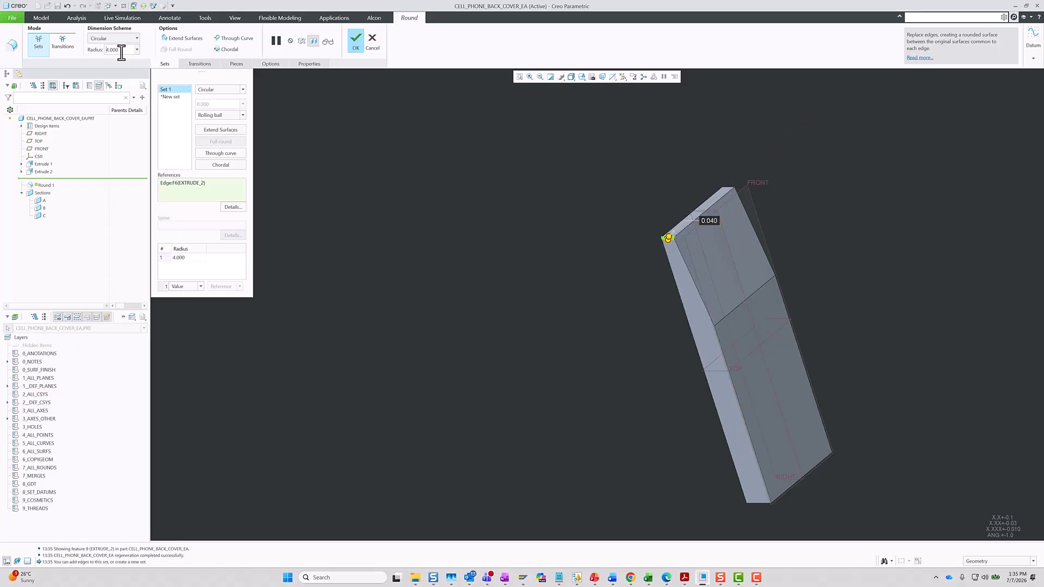
{"action": "left_click", "coordinate": [668, 238], "text": "ctrl"}
Round the edge where the sloped cut meets the flat back surface with a radius of 4 and complete the feature.
{"action": "left_click", "coordinate": [742, 311]}
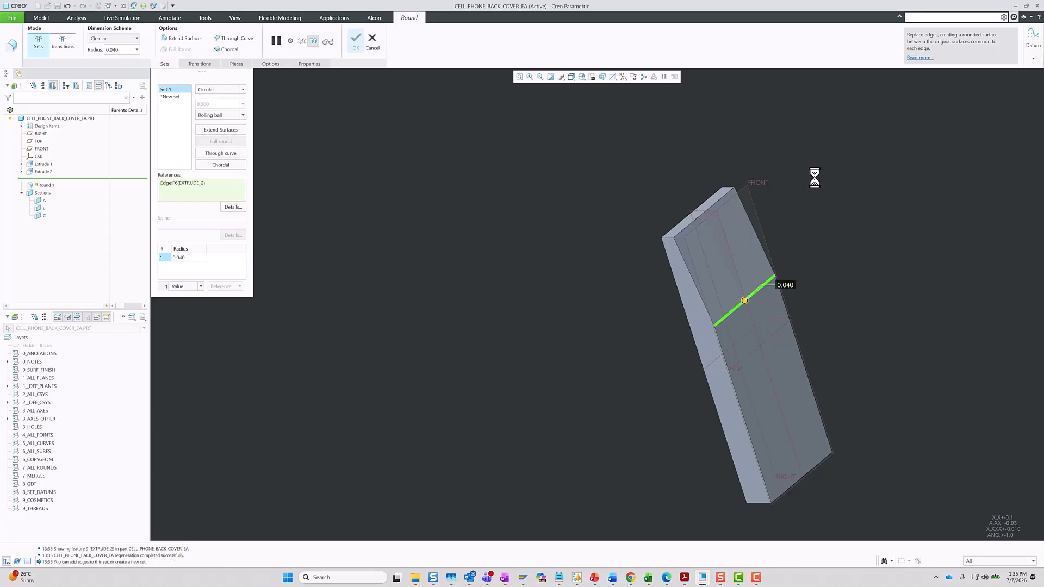
{"action": "double_click", "coordinate": [786, 285]}
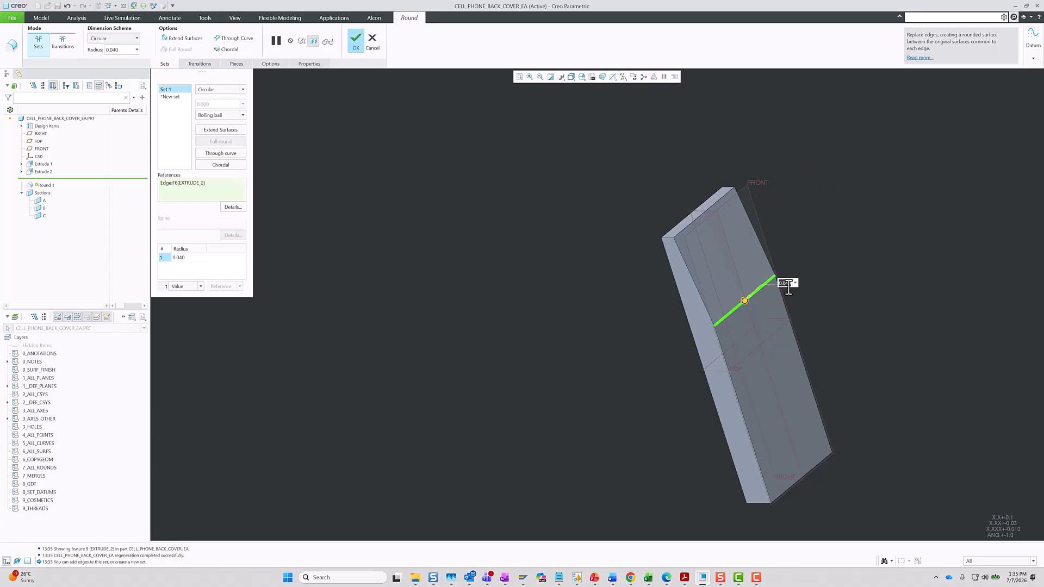
{"action": "type", "text": "4"}
{"action": "key", "text": "Return"}
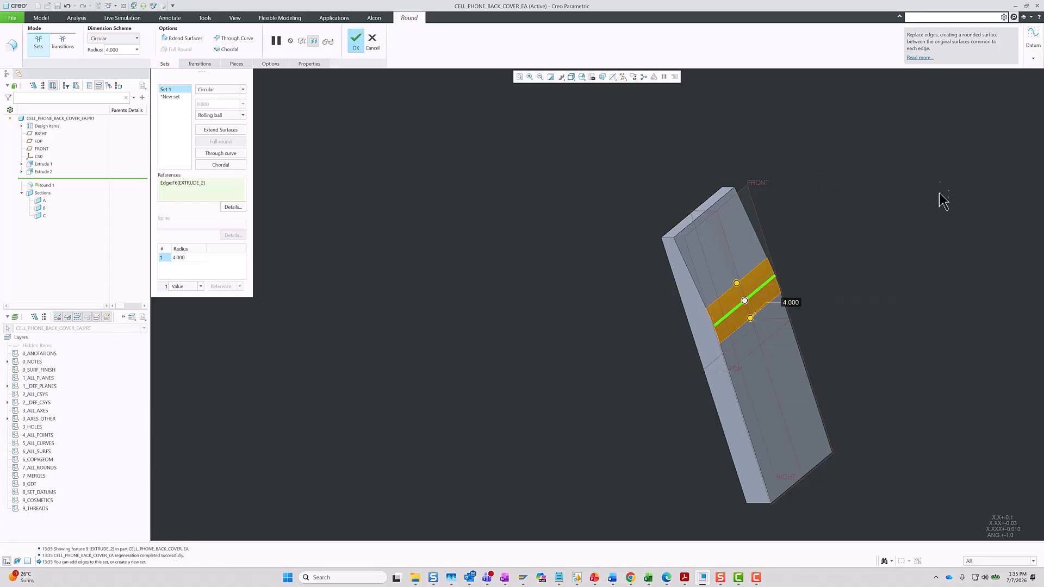
{"action": "left_click", "coordinate": [353, 44]}
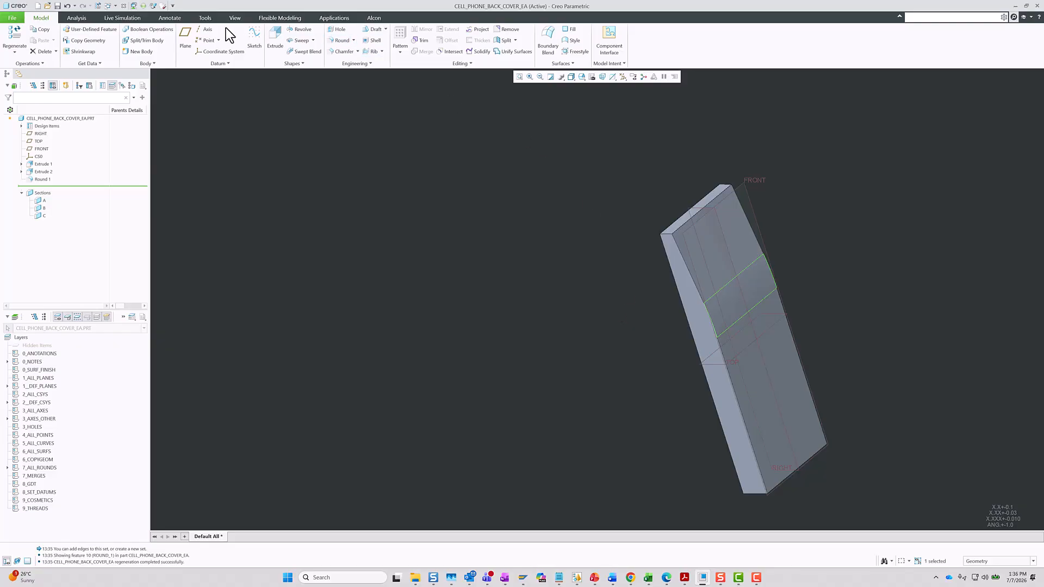
Start a second round with a radius of 0.75 on both corner edges at the block's full-thickness end.
{"action": "left_click", "coordinate": [339, 43]}
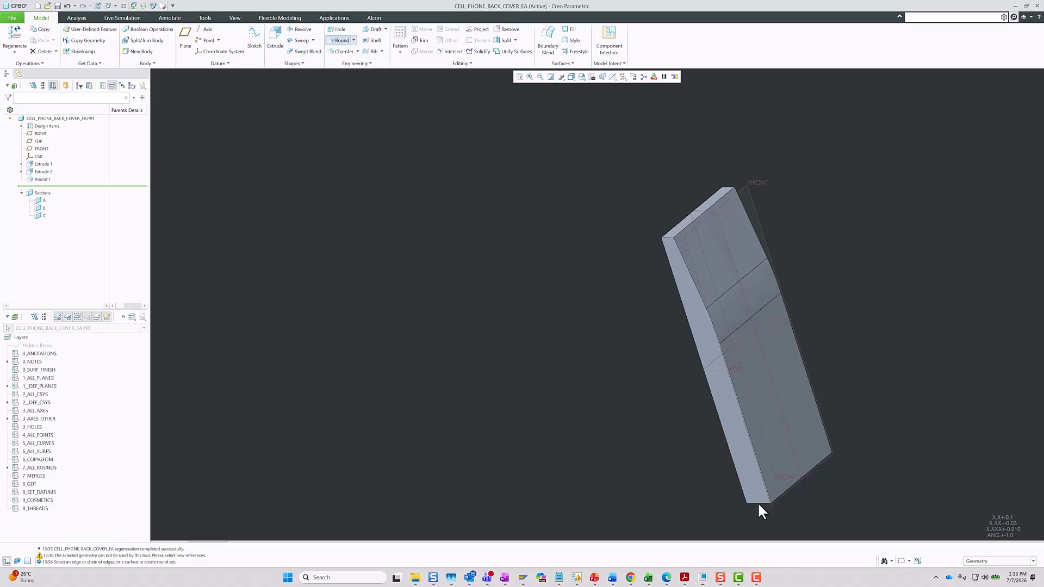
{"action": "left_click", "coordinate": [759, 504]}
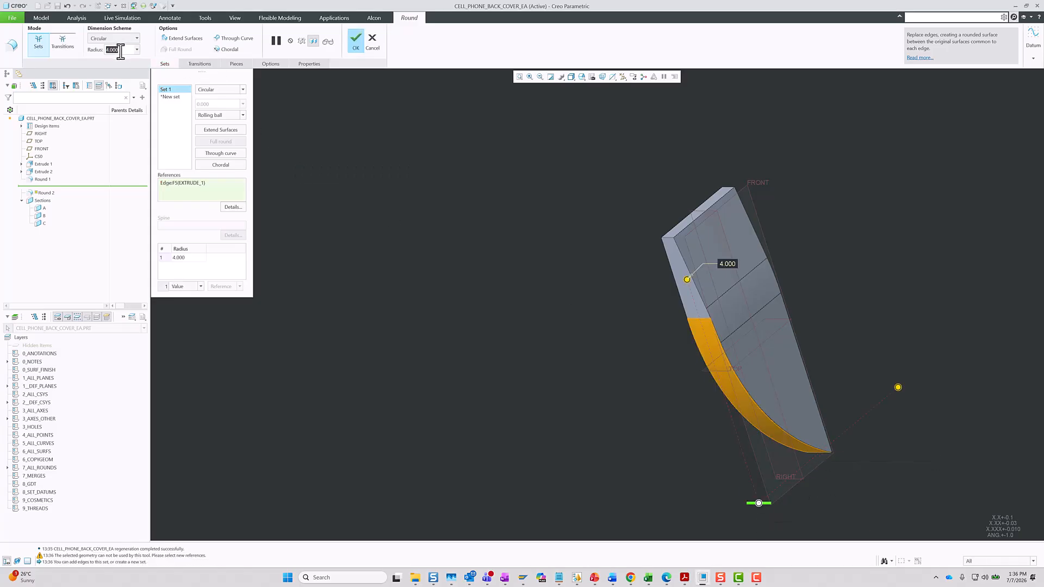
{"action": "type", "text": "0.75"}
{"action": "key", "text": "Return"}
{"action": "middle_click_drag", "start_coordinate": [723, 407], "coordinate": [731, 432]}
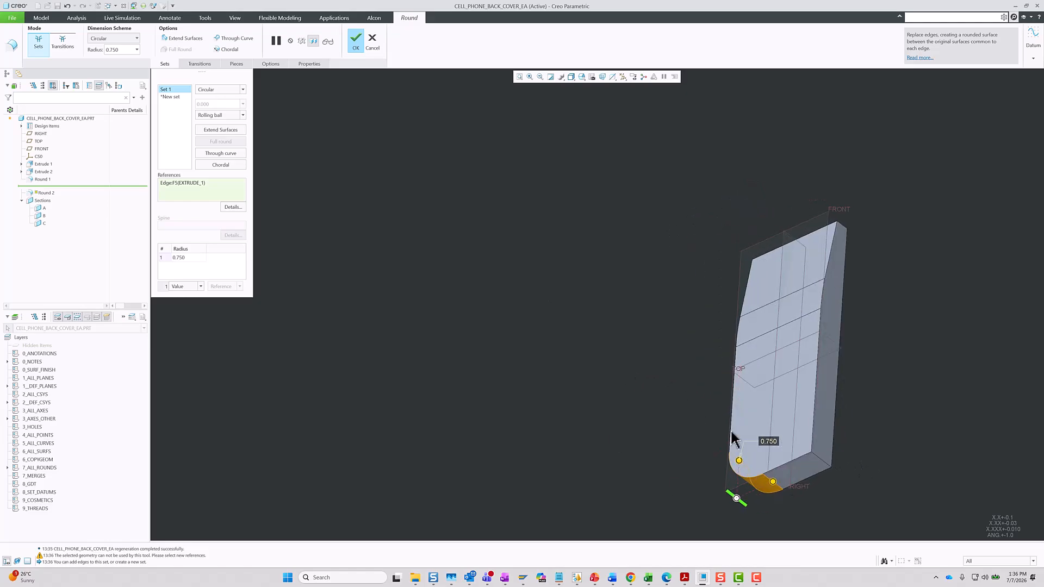
{"action": "left_click", "coordinate": [822, 467], "text": "ctrl"}
{"action": "middle_click_drag", "start_coordinate": [822, 469], "coordinate": [840, 395]}
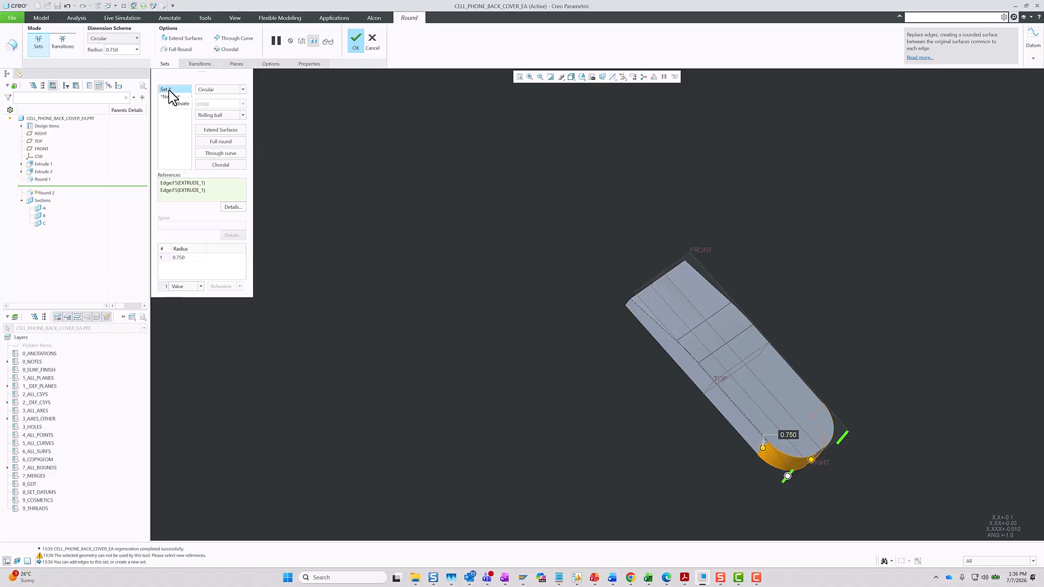
{"action": "scroll", "coordinate": [782, 445], "scroll_direction": "down", "scroll_amount": 3}
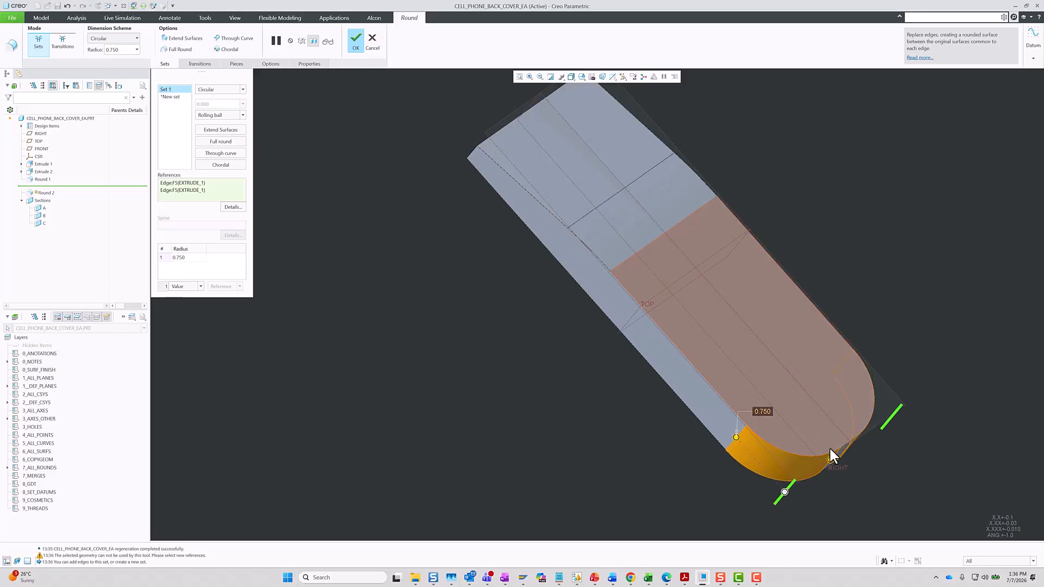
{"action": "scroll", "coordinate": [805, 447], "scroll_direction": "up", "scroll_amount": 1}
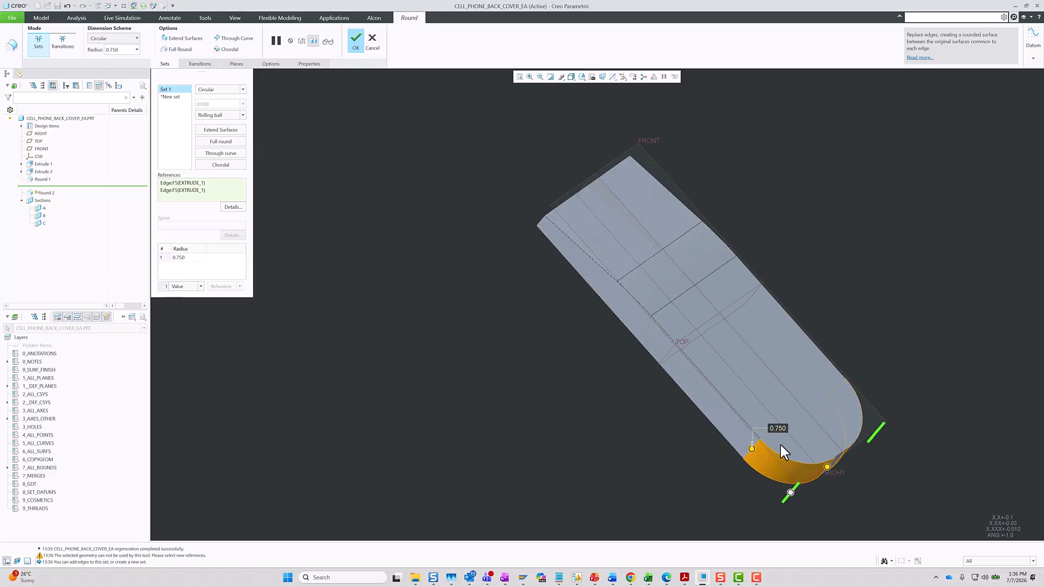
Add a second set with a 0.5 radius on both corner edges of the tapered end and complete the round.
{"action": "left_click", "coordinate": [172, 104]}
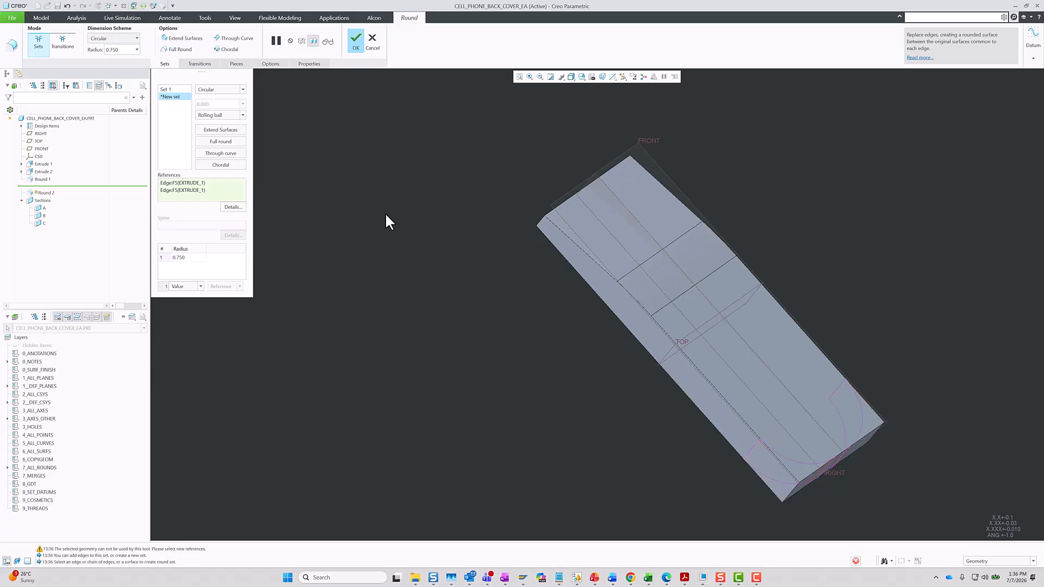
{"action": "left_click", "coordinate": [541, 227]}
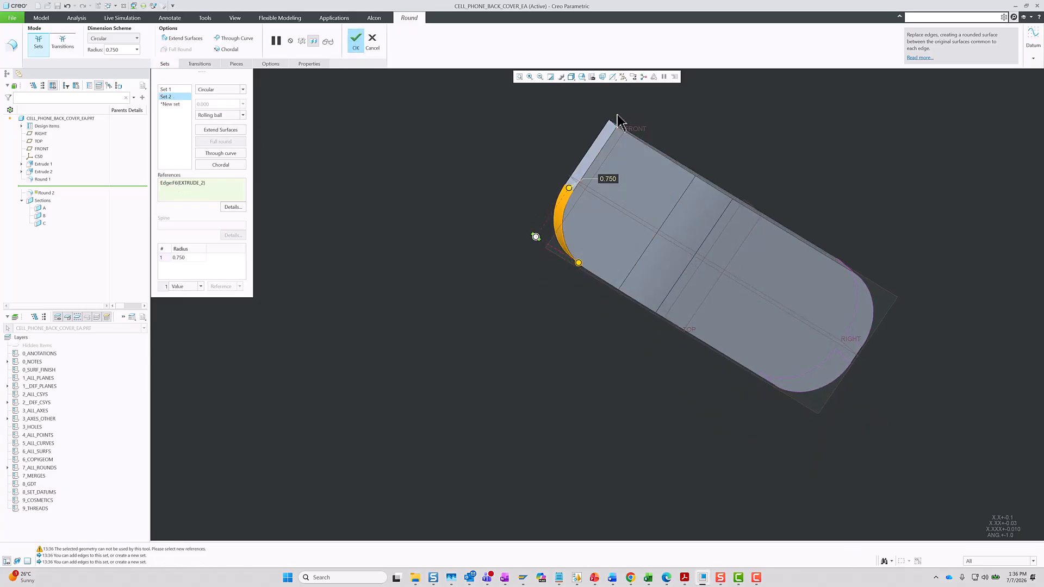
{"action": "left_click", "coordinate": [613, 128], "text": "ctrl"}
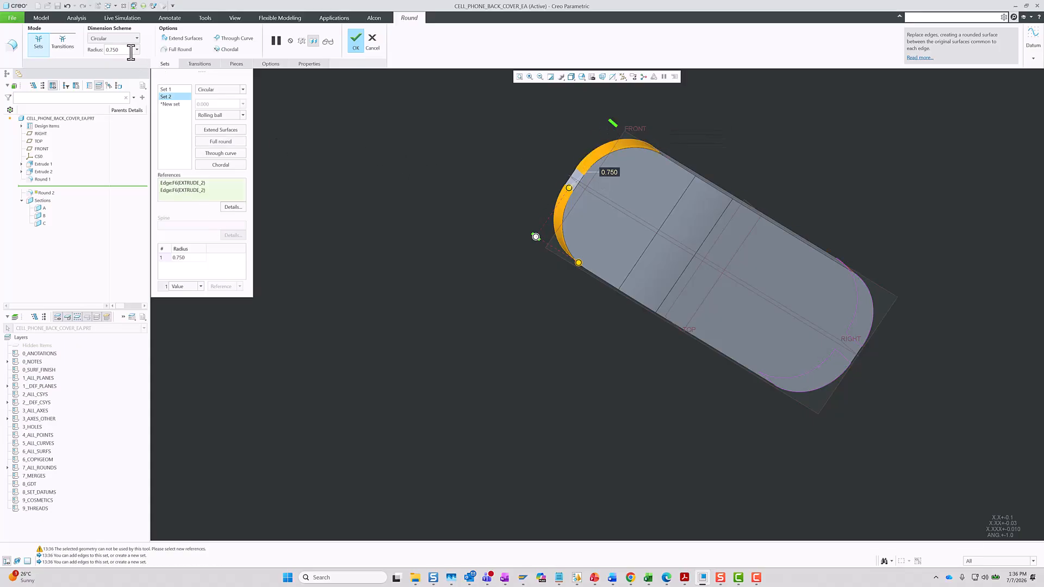
{"action": "type", "text": "0.5"}
{"action": "key", "text": "Return"}
{"action": "middle_click_drag", "start_coordinate": [543, 347], "coordinate": [599, 335]}
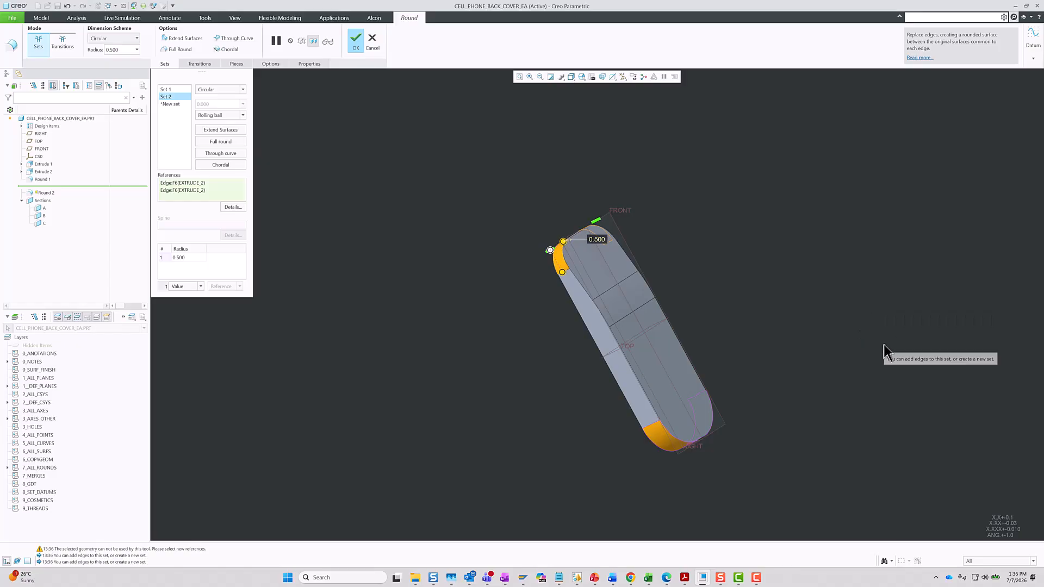
{"action": "left_click", "coordinate": [355, 41]}
{"action": "mouse_move", "coordinate": [628, 297]}
{"action": "middle_mouse_down"}
{"action": "mouse_move", "coordinate": [732, 223]}
{"action": "mouse_move", "coordinate": [719, 324]}
{"action": "mouse_move", "coordinate": [702, 321]}
{"action": "mouse_move", "coordinate": [718, 238]}
{"action": "middle_mouse_up"}
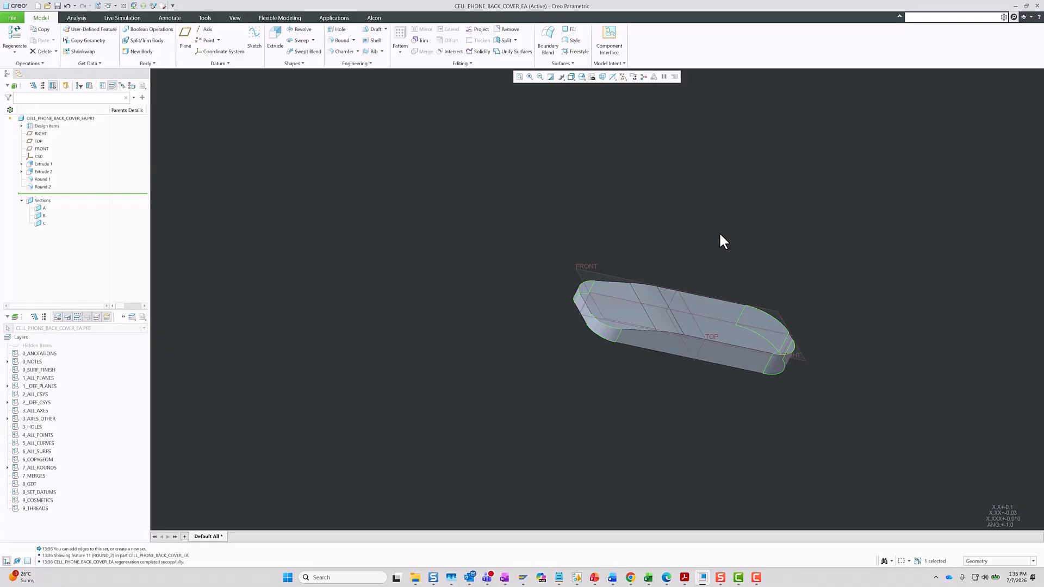
Start a Draft feature and select the entire chain of side walls around the block as the draft surfaces.
{"action": "left_click", "coordinate": [457, 137]}
{"action": "left_click", "coordinate": [374, 30]}
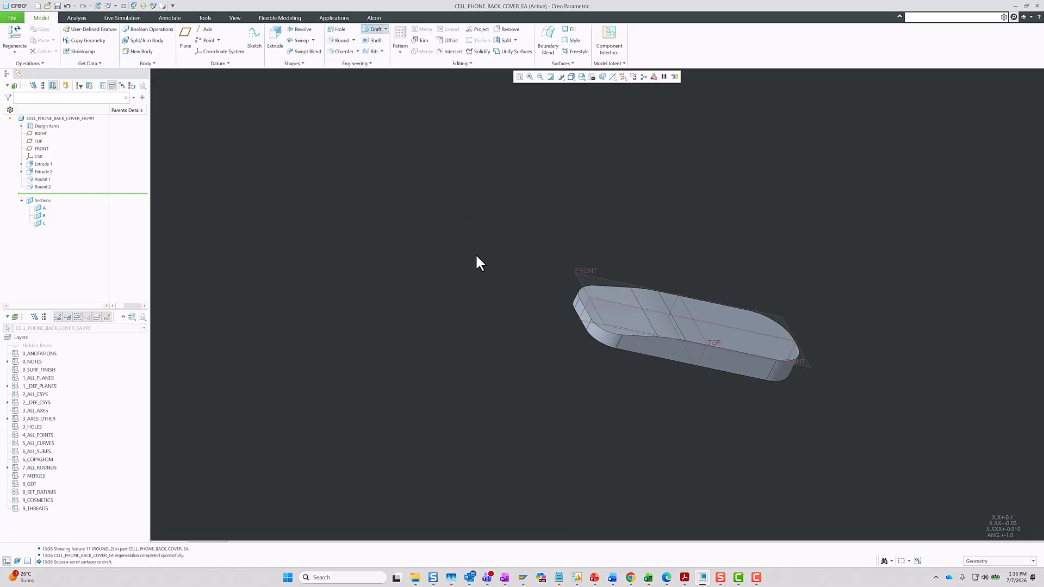
{"action": "middle_click_drag", "start_coordinate": [499, 281], "coordinate": [506, 236]}
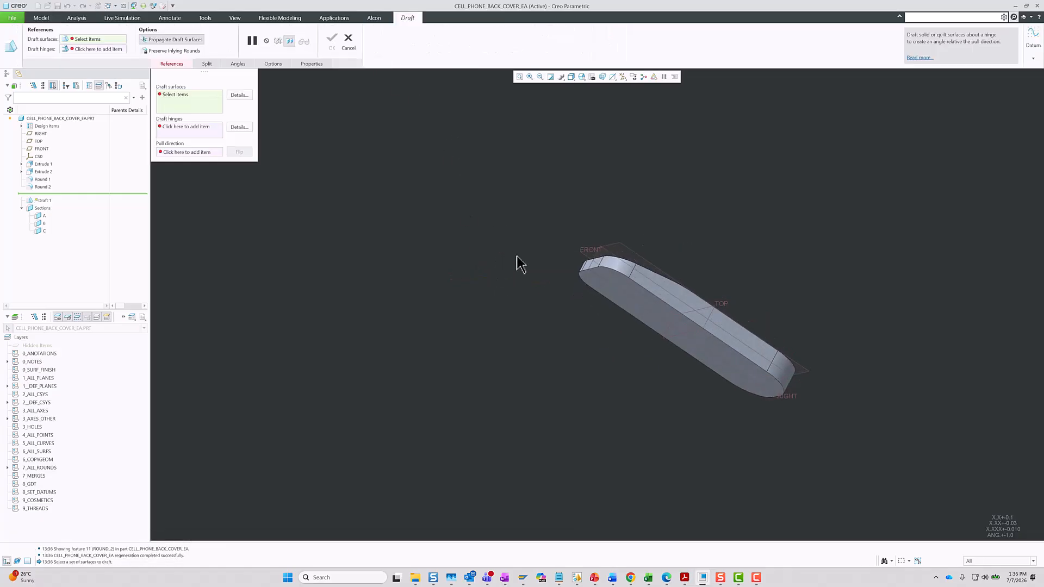
{"action": "scroll", "coordinate": [647, 275], "scroll_direction": "down", "scroll_amount": 3}
{"action": "middle_click_drag", "start_coordinate": [647, 274], "coordinate": [629, 305]}
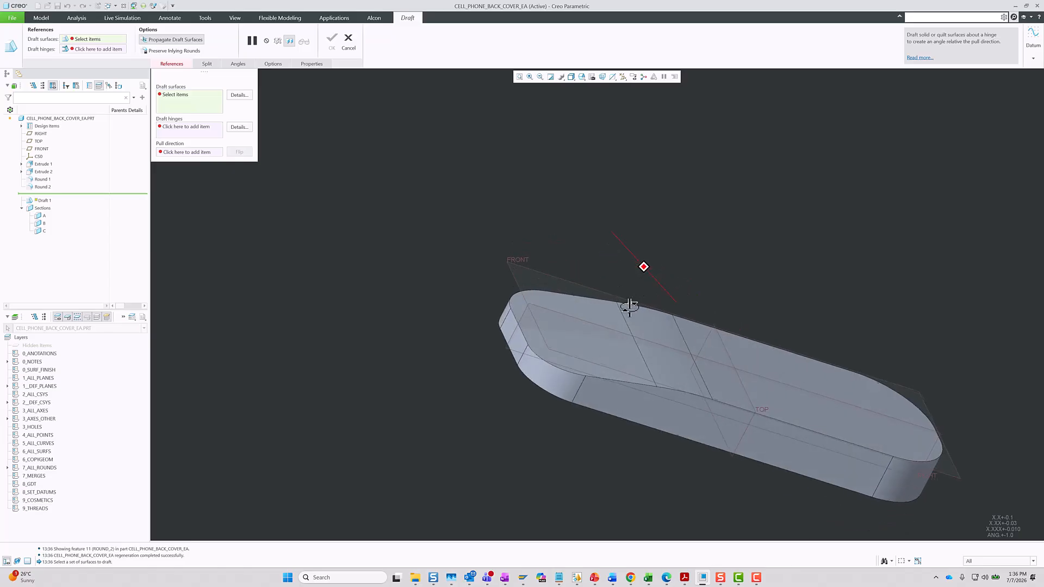
{"action": "middle_click_drag", "start_coordinate": [541, 310], "coordinate": [589, 361]}
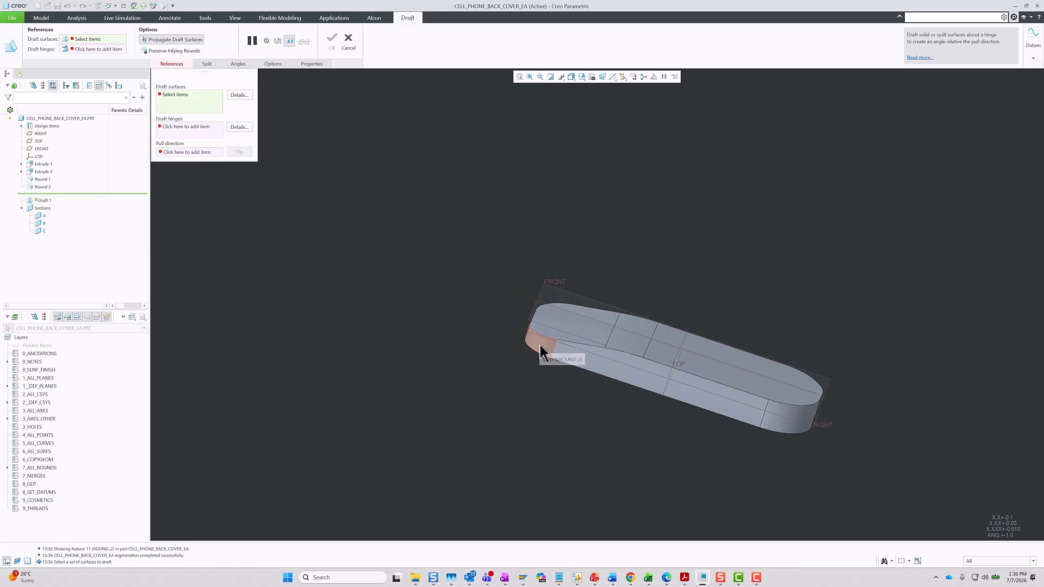
{"action": "left_click", "coordinate": [539, 347]}
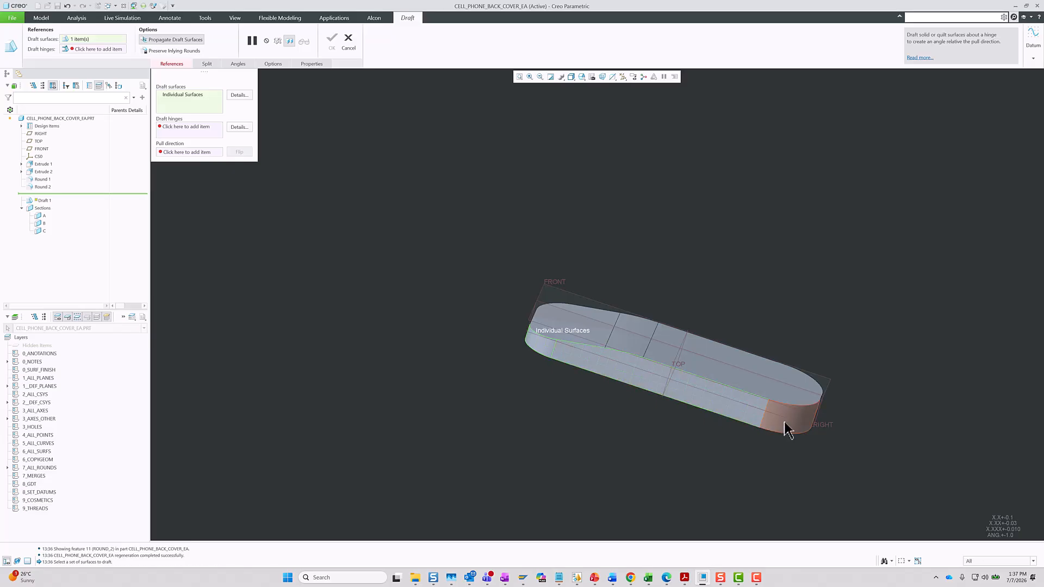
{"action": "middle_click_drag", "start_coordinate": [681, 368], "coordinate": [736, 433]}
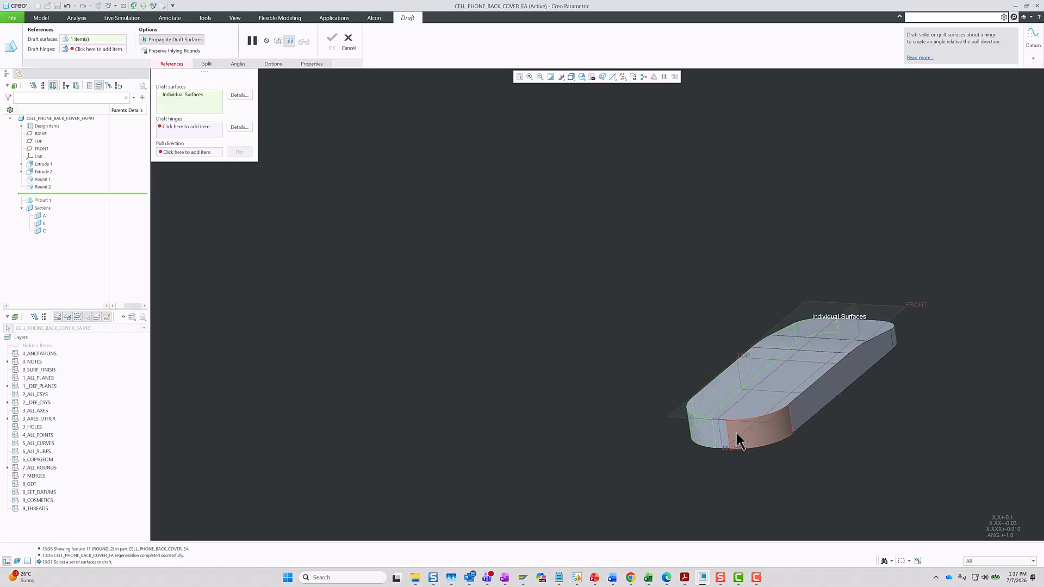
{"action": "scroll", "coordinate": [713, 431], "scroll_direction": "up", "scroll_amount": 3}
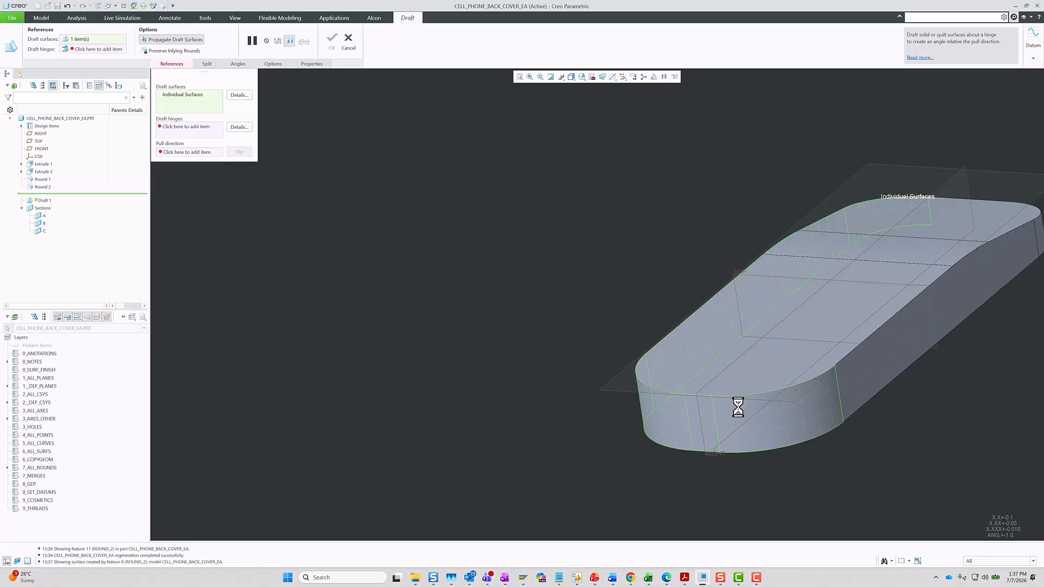
{"action": "middle_click_drag", "start_coordinate": [785, 392], "coordinate": [611, 368]}
{"action": "scroll", "coordinate": [944, 410], "scroll_direction": "down", "scroll_amount": 3}
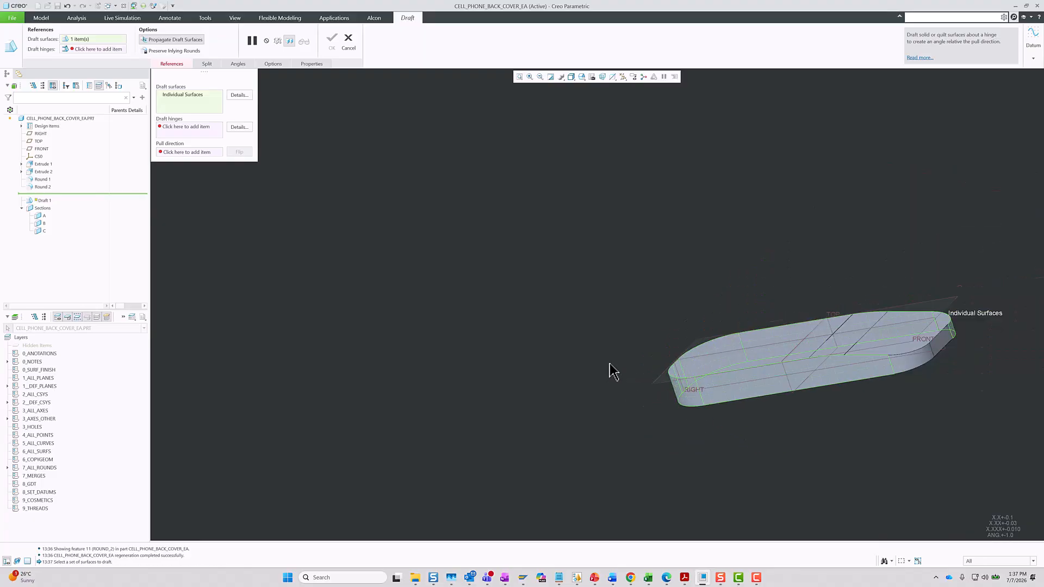
{"action": "scroll", "coordinate": [902, 352], "scroll_direction": "up", "scroll_amount": 2}
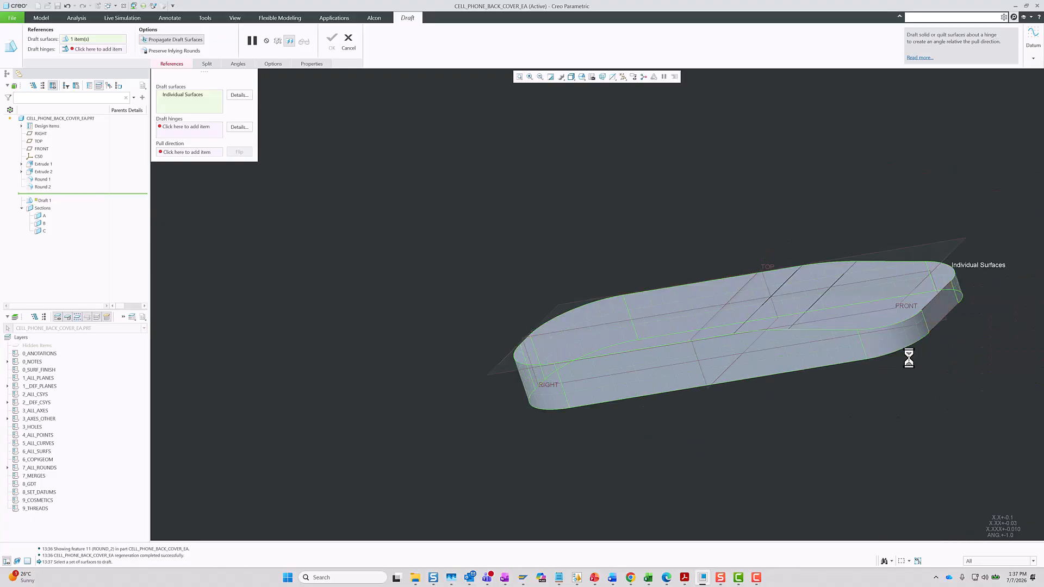
Use the large flat face opposite the sloped back as the draft hinge and set the draft angle to 10 degrees.
{"action": "left_click", "coordinate": [180, 128]}
{"action": "middle_click_drag", "start_coordinate": [422, 242], "coordinate": [428, 206]}
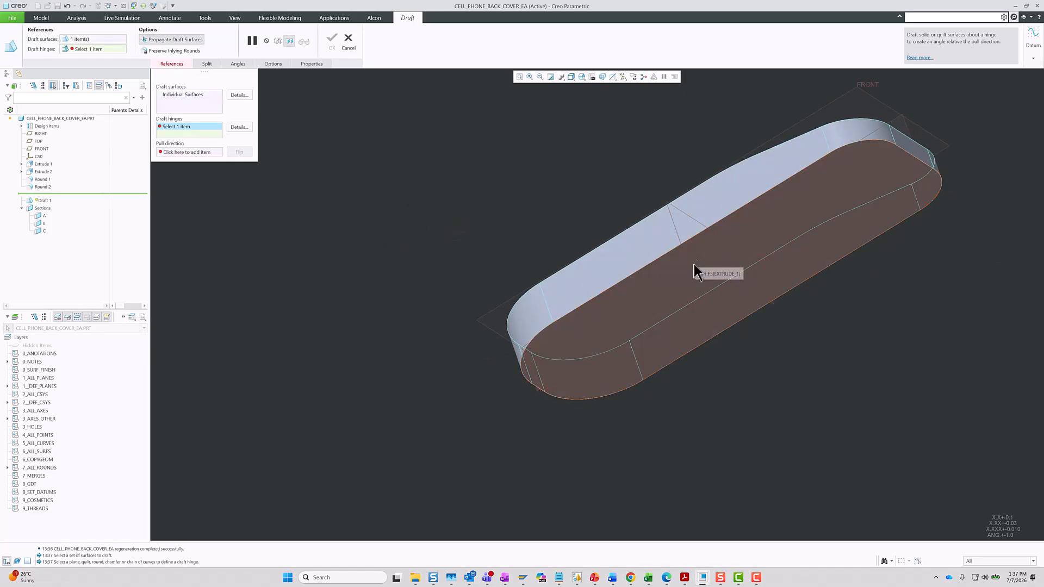
{"action": "left_click", "coordinate": [692, 264]}
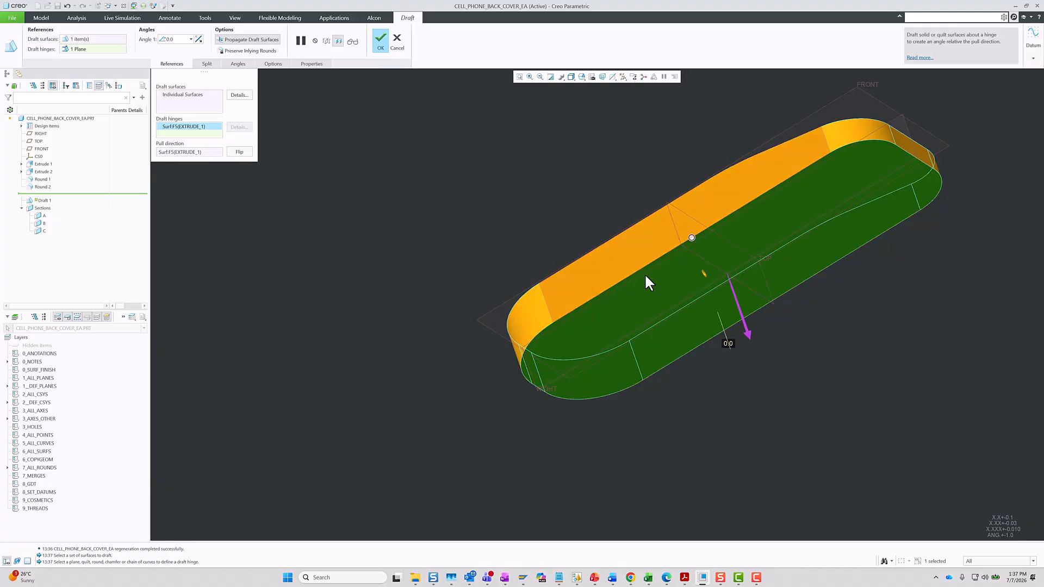
{"action": "middle_click_drag", "start_coordinate": [718, 279], "coordinate": [720, 308]}
{"action": "double_click", "coordinate": [181, 38]}
{"action": "type", "text": "10"}
{"action": "key", "text": "Return"}
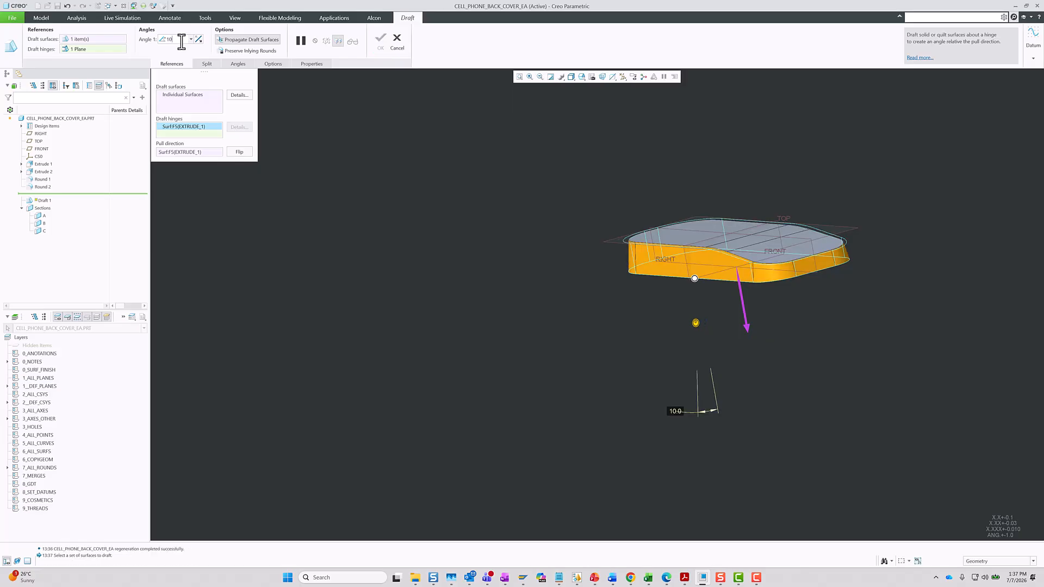
Check the taper by reversing the draft angle direction and restoring it so the walls narrow toward the back surface, and complete the draft.
{"action": "scroll", "coordinate": [684, 322], "scroll_direction": "down", "scroll_amount": 3}
{"action": "middle_click_drag", "start_coordinate": [726, 252], "coordinate": [759, 203]}
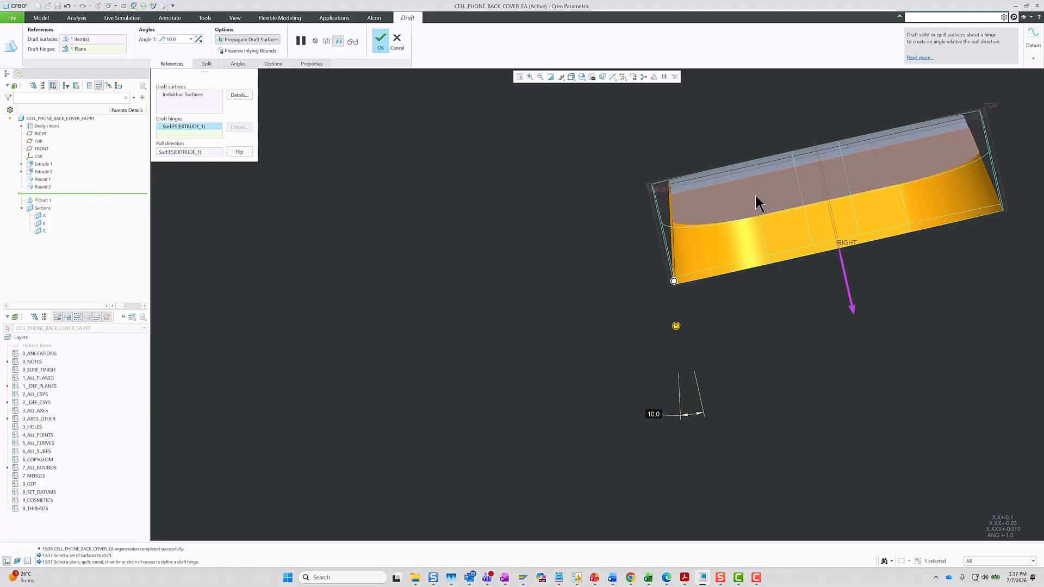
{"action": "left_click", "coordinate": [199, 40]}
{"action": "left_click", "coordinate": [199, 40]}
{"action": "left_click", "coordinate": [198, 40]}
{"action": "left_click", "coordinate": [198, 40]}
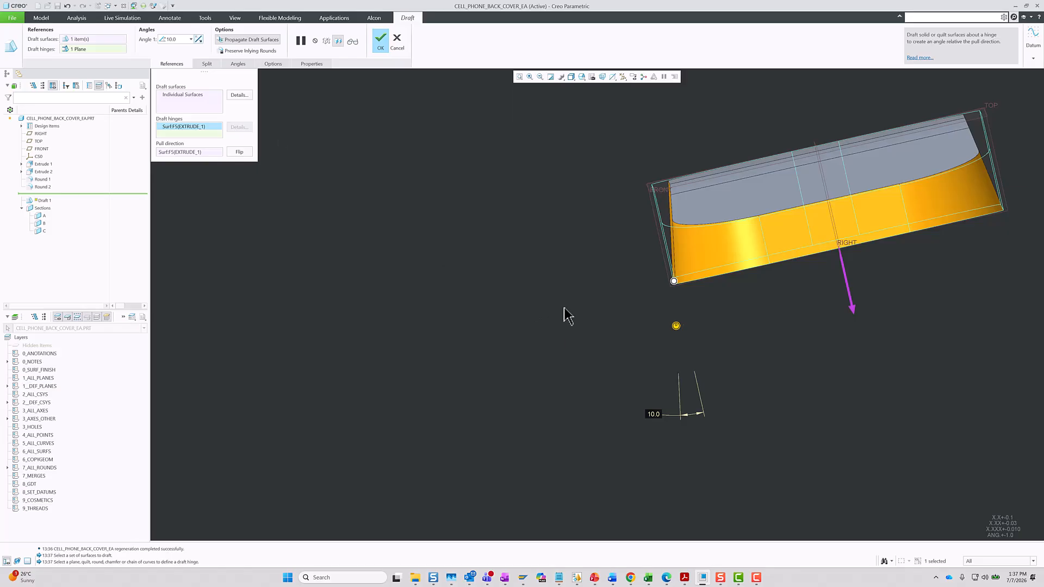
{"action": "key", "text": "ctrl+d"}
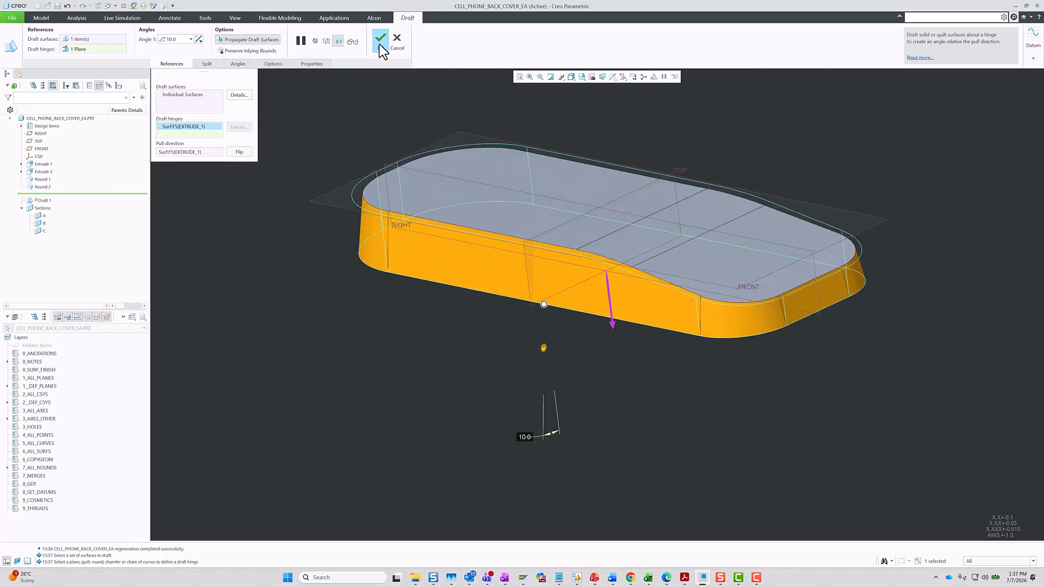
{"action": "left_click", "coordinate": [381, 41]}
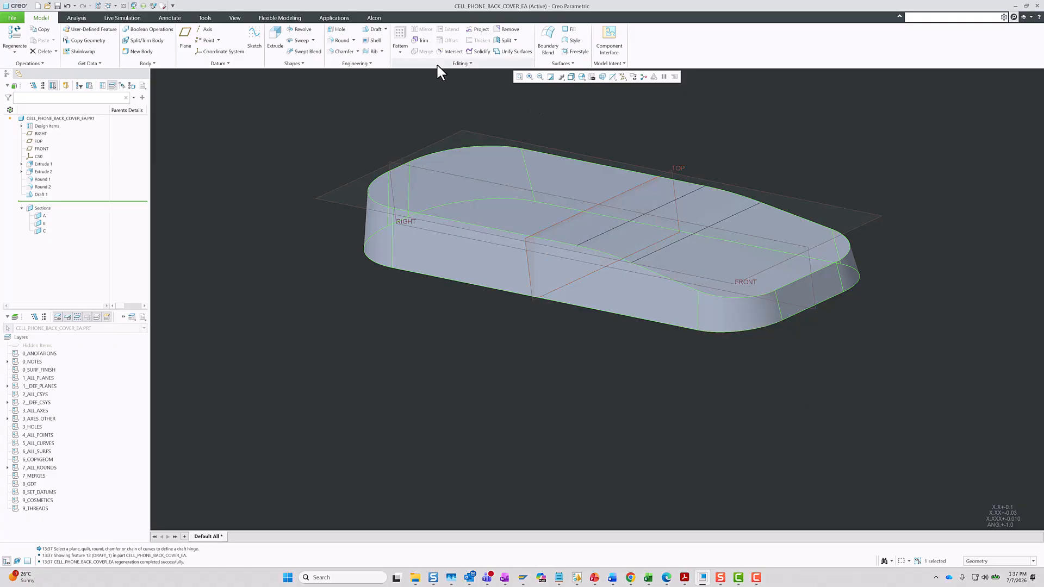
Round the edge loop between the back surface and the drafted side walls with a radius of 0.150.
{"action": "left_click", "coordinate": [339, 41]}
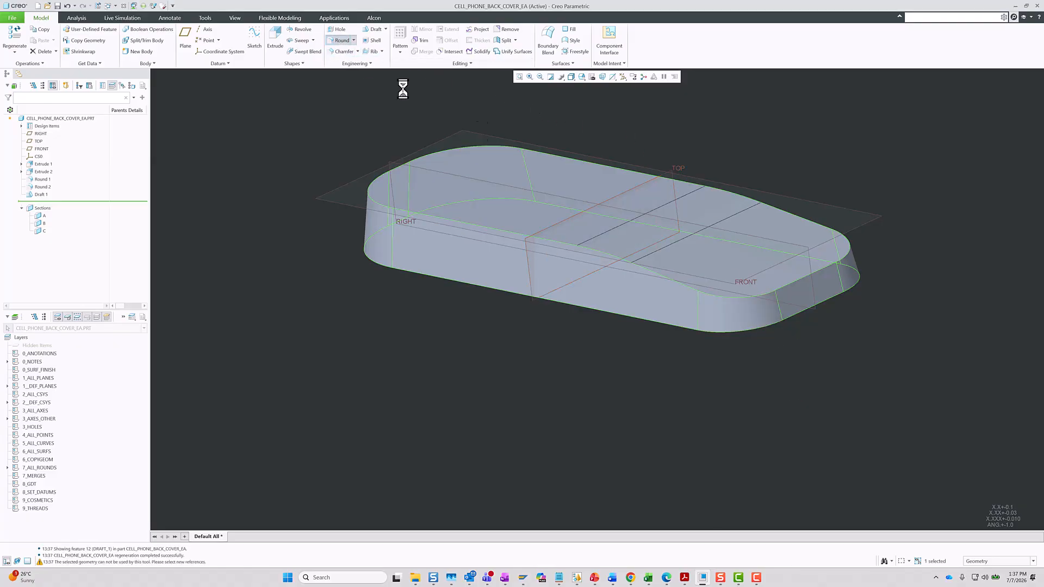
{"action": "left_click", "coordinate": [614, 259]}
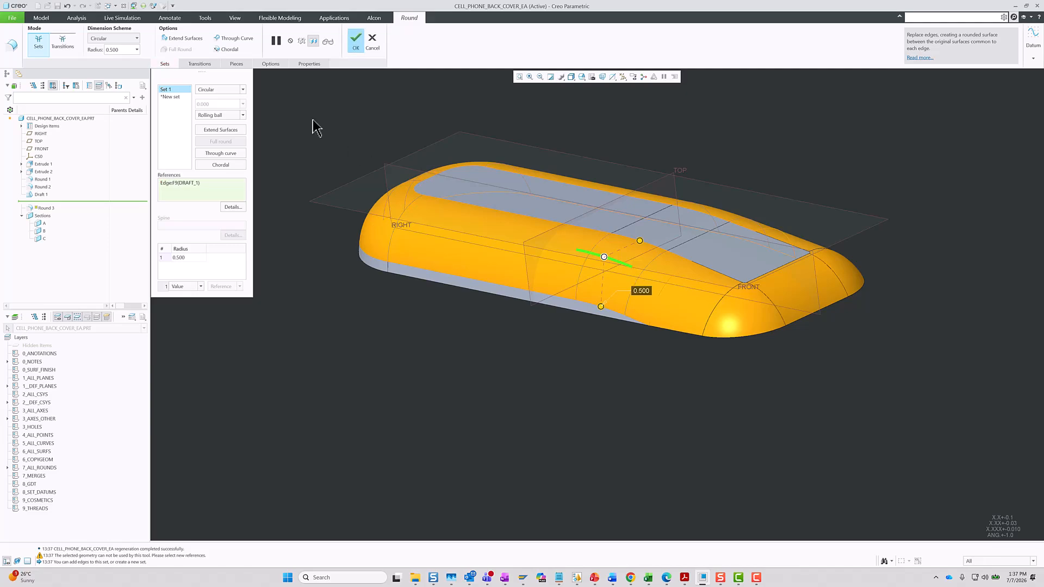
{"action": "type", "text": "0.150"}
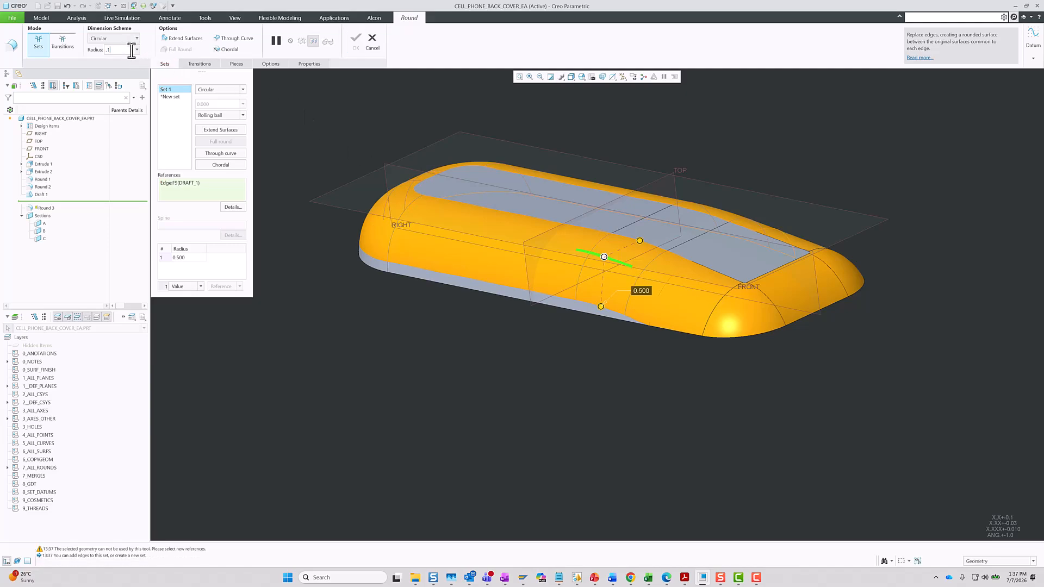
{"action": "key", "text": "Return"}
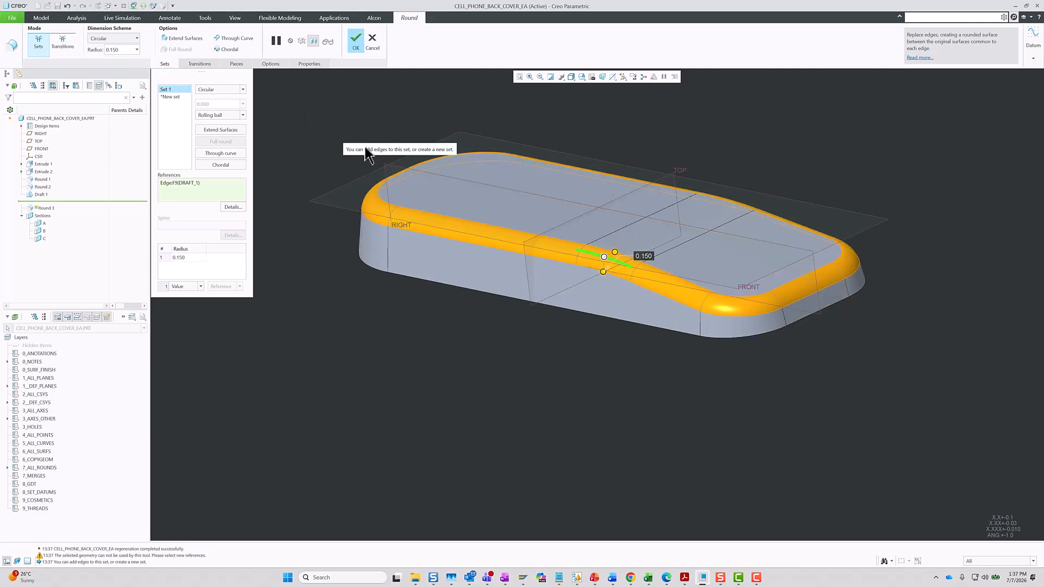
{"action": "left_click", "coordinate": [354, 48]}
Start a Shell feature on the body with a wall thickness of 0.03.
{"action": "scroll", "coordinate": [573, 386], "scroll_direction": "up", "scroll_amount": 3}
{"action": "middle_click_drag", "start_coordinate": [574, 386], "coordinate": [602, 198]}
{"action": "scroll", "coordinate": [702, 340], "scroll_direction": "down", "scroll_amount": 2}
{"action": "mouse_move", "coordinate": [701, 337]}
{"action": "middle_mouse_down"}
{"action": "mouse_move", "coordinate": [704, 328]}
{"action": "mouse_move", "coordinate": [694, 334]}
{"action": "middle_mouse_up"}
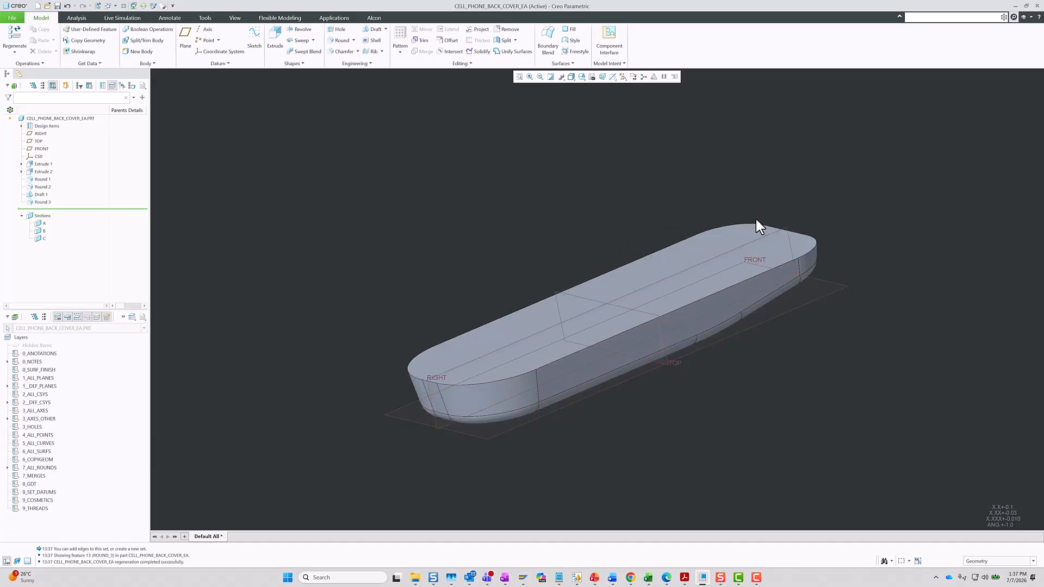
{"action": "left_click", "coordinate": [372, 41]}
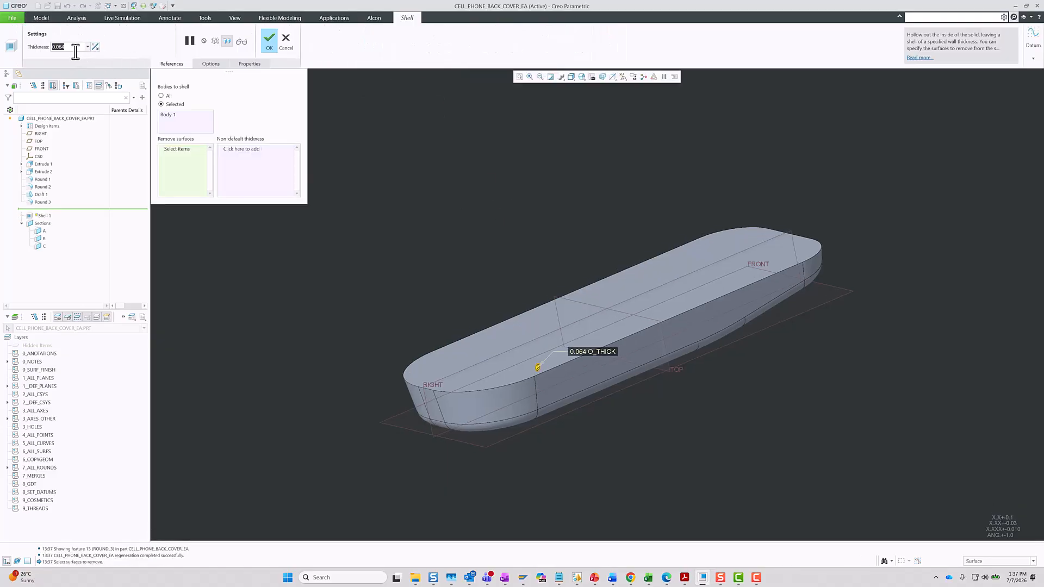
{"action": "type", "text": "0."}
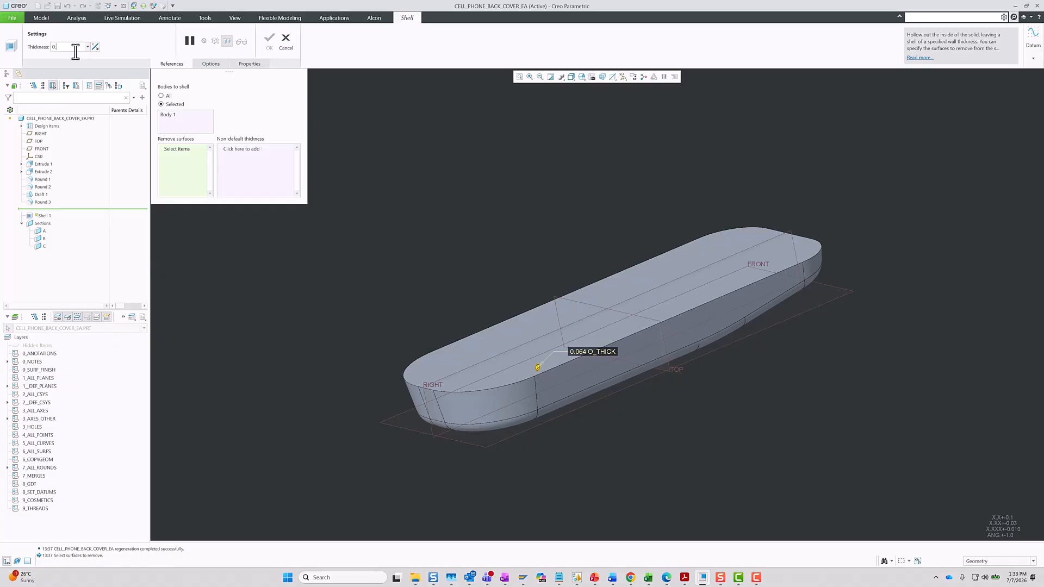
{"action": "type", "text": "03"}
{"action": "key", "text": "Return"}
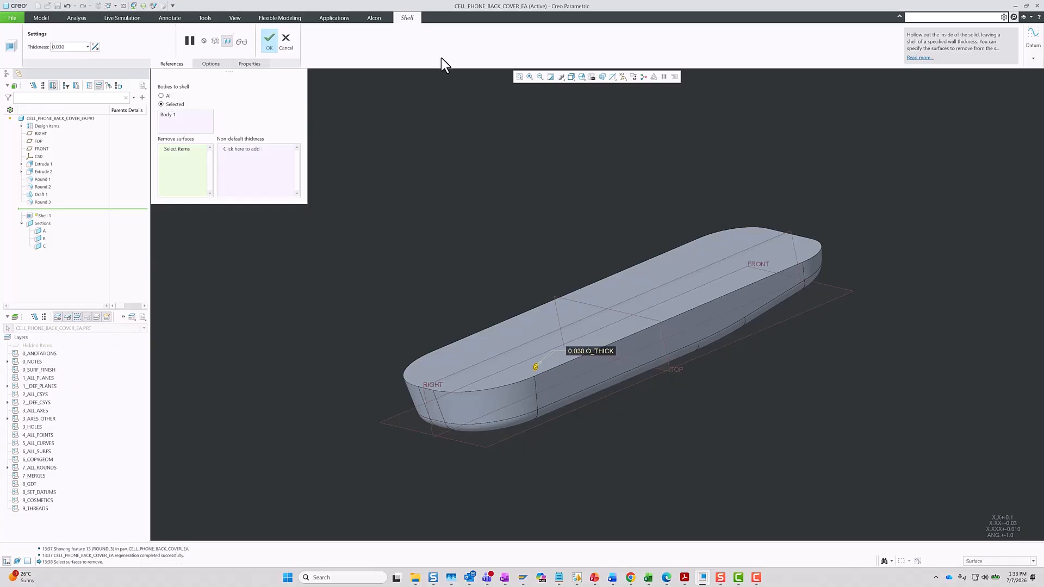
Remove the large flat face opposite the rounded back to open the shell, check the wall thickness, and complete the feature.
{"action": "left_click", "coordinate": [653, 280]}
{"action": "middle_click_drag", "start_coordinate": [669, 270], "coordinate": [604, 256]}
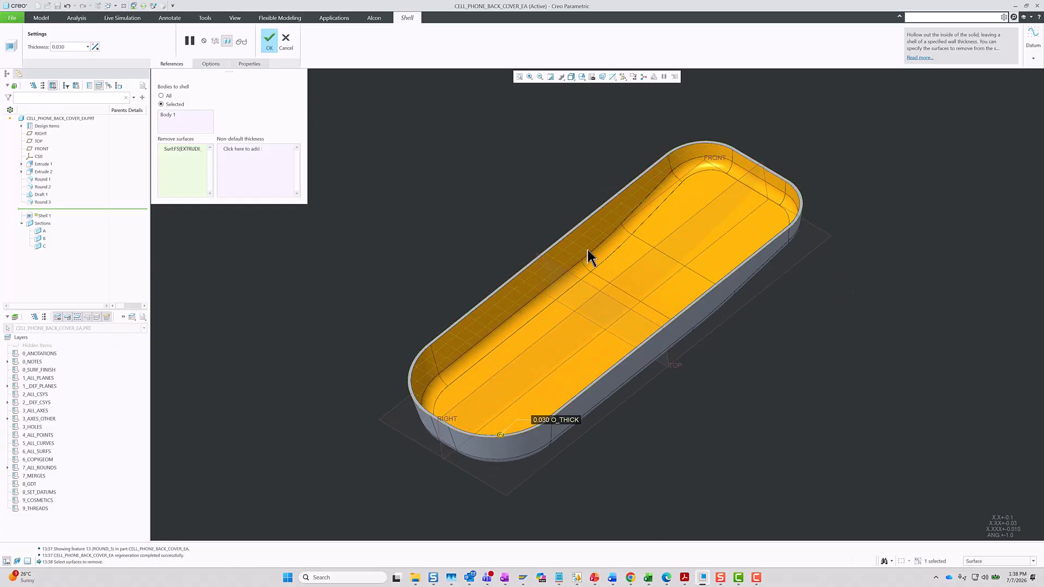
{"action": "scroll", "coordinate": [509, 439], "scroll_direction": "down", "scroll_amount": 5}
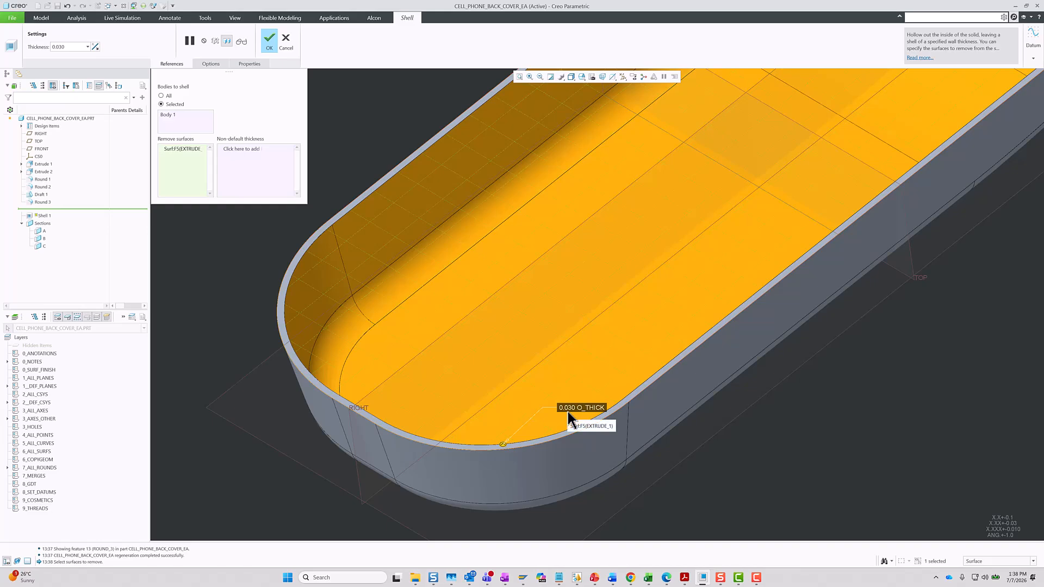
{"action": "middle_click_drag", "start_coordinate": [568, 409], "coordinate": [618, 423]}
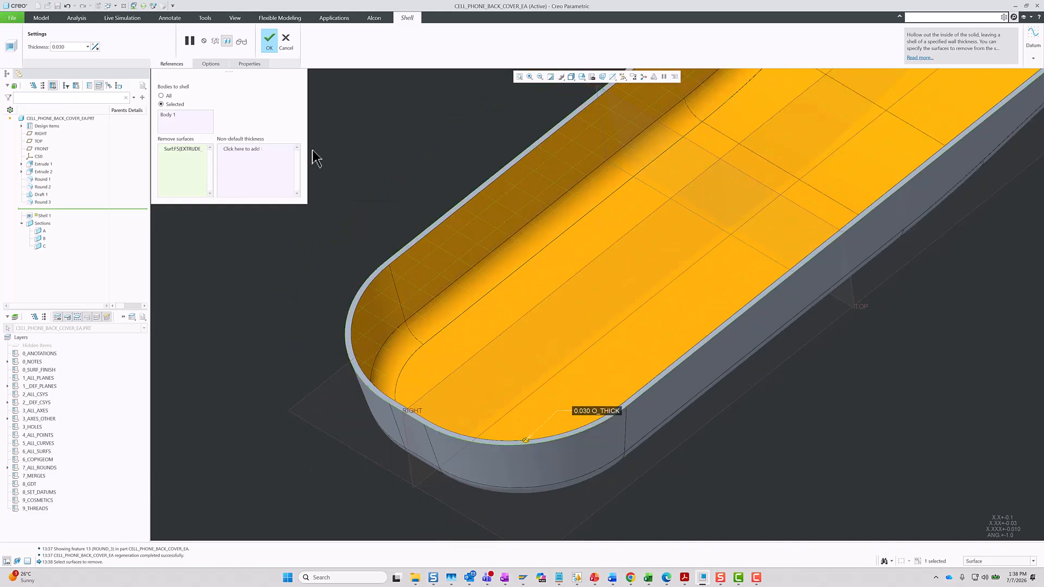
{"action": "scroll", "coordinate": [443, 353], "scroll_direction": "up", "scroll_amount": 3}
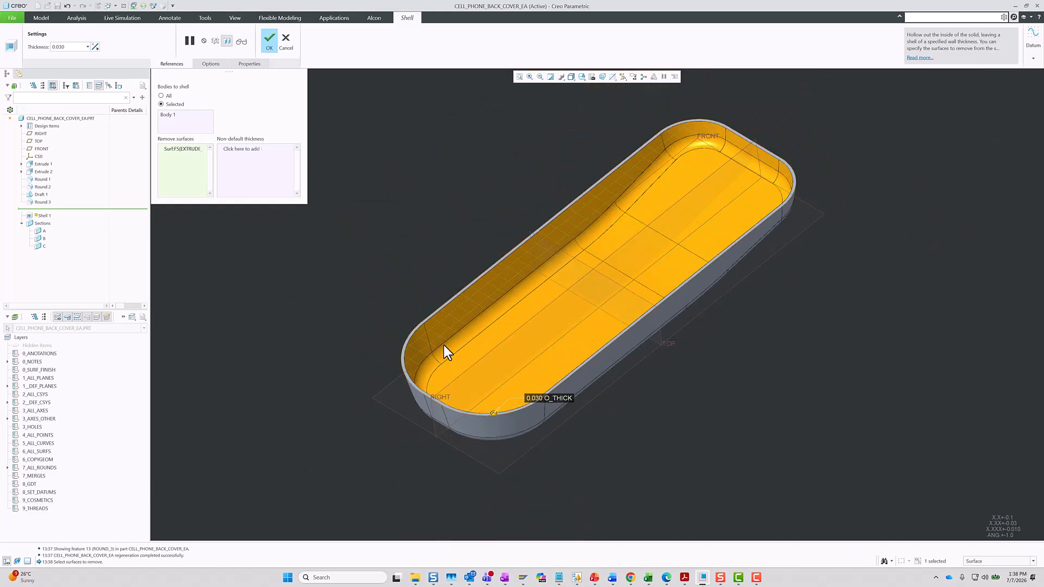
{"action": "left_click", "coordinate": [267, 44]}
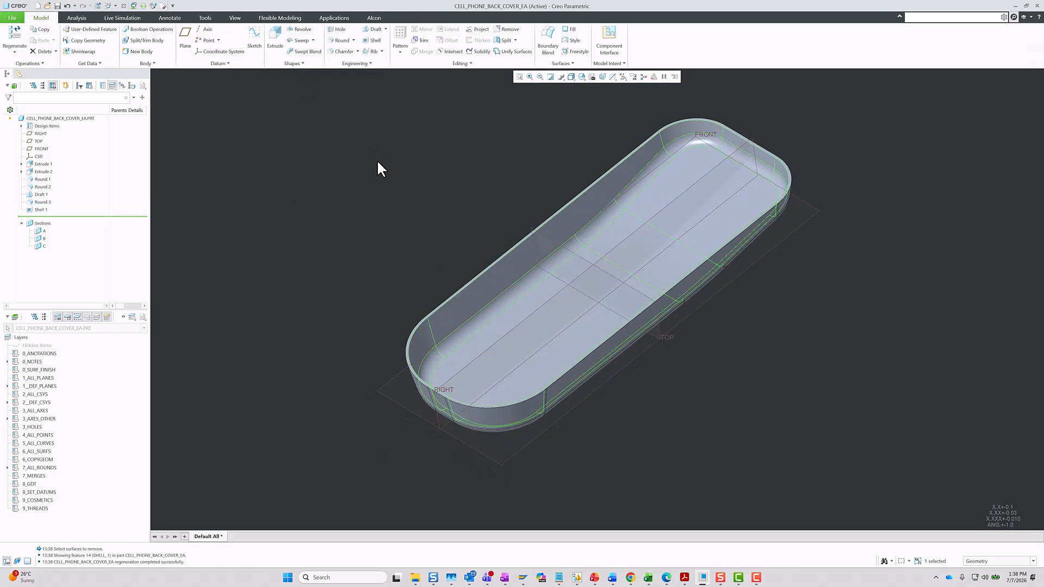
Examine the hollowed interior of the cover and the location of the TOP datum plane across it.
{"action": "mouse_move", "coordinate": [604, 376]}
{"action": "middle_mouse_down"}
{"action": "mouse_move", "coordinate": [583, 400]}
{"action": "mouse_move", "coordinate": [571, 366]}
{"action": "mouse_move", "coordinate": [603, 415]}
{"action": "mouse_move", "coordinate": [596, 388]}
{"action": "middle_mouse_up"}
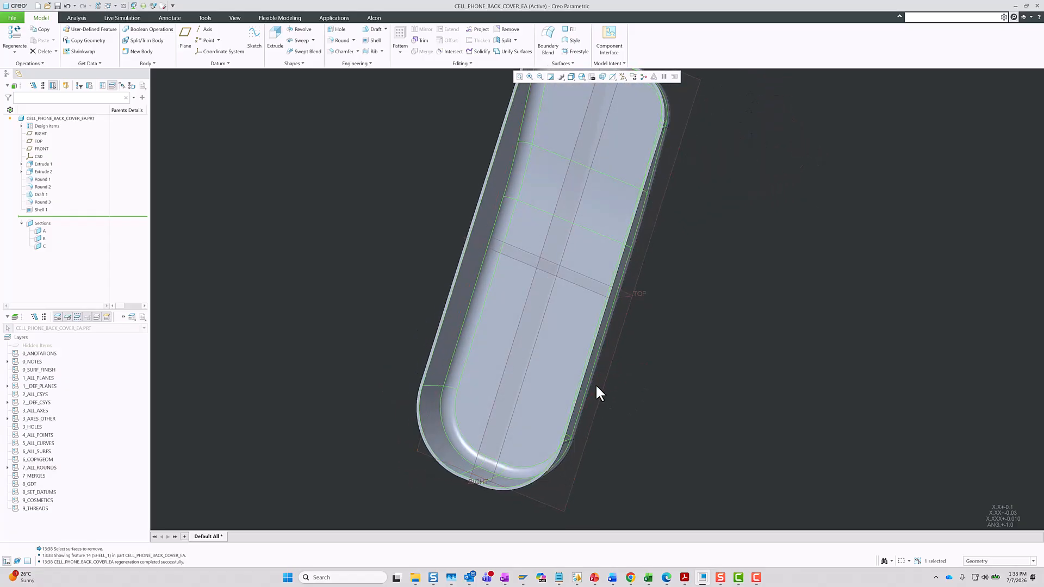
{"action": "scroll", "coordinate": [595, 391], "scroll_direction": "down", "scroll_amount": 2}
{"action": "scroll", "coordinate": [546, 430], "scroll_direction": "down", "scroll_amount": 2}
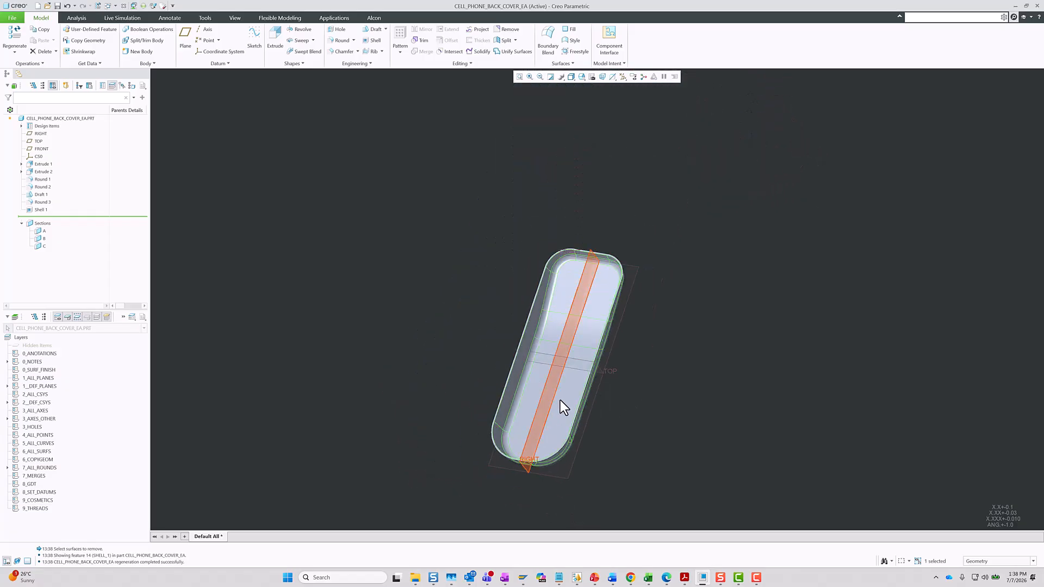
{"action": "scroll", "coordinate": [569, 348], "scroll_direction": "up", "scroll_amount": 1}
{"action": "scroll", "coordinate": [579, 357], "scroll_direction": "down", "scroll_amount": 2}
{"action": "scroll", "coordinate": [543, 448], "scroll_direction": "up", "scroll_amount": 3}
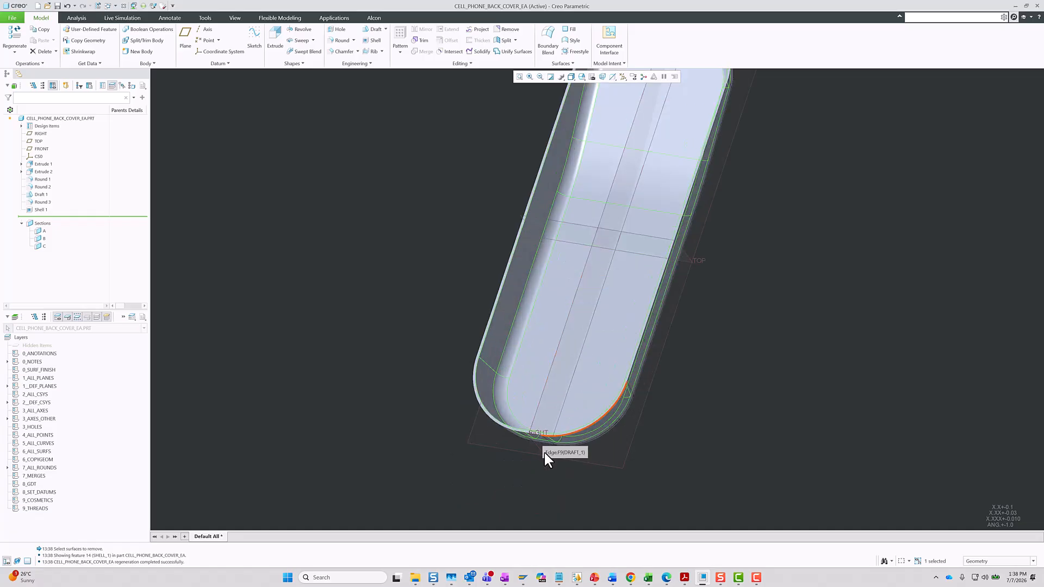
{"action": "scroll", "coordinate": [536, 445], "scroll_direction": "up", "scroll_amount": 2}
{"action": "scroll", "coordinate": [562, 442], "scroll_direction": "down", "scroll_amount": 3}
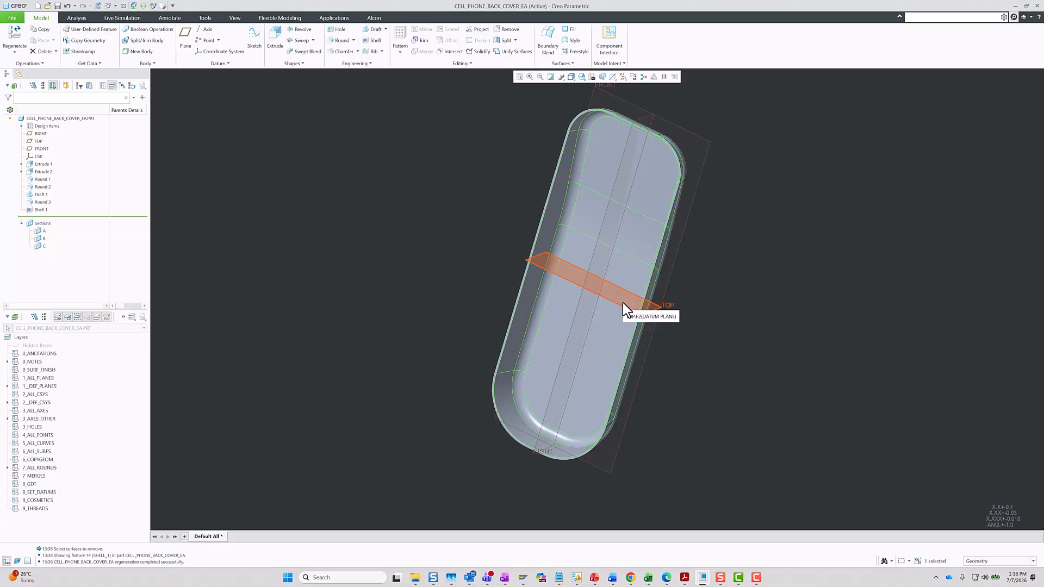
{"action": "left_click", "coordinate": [665, 307]}
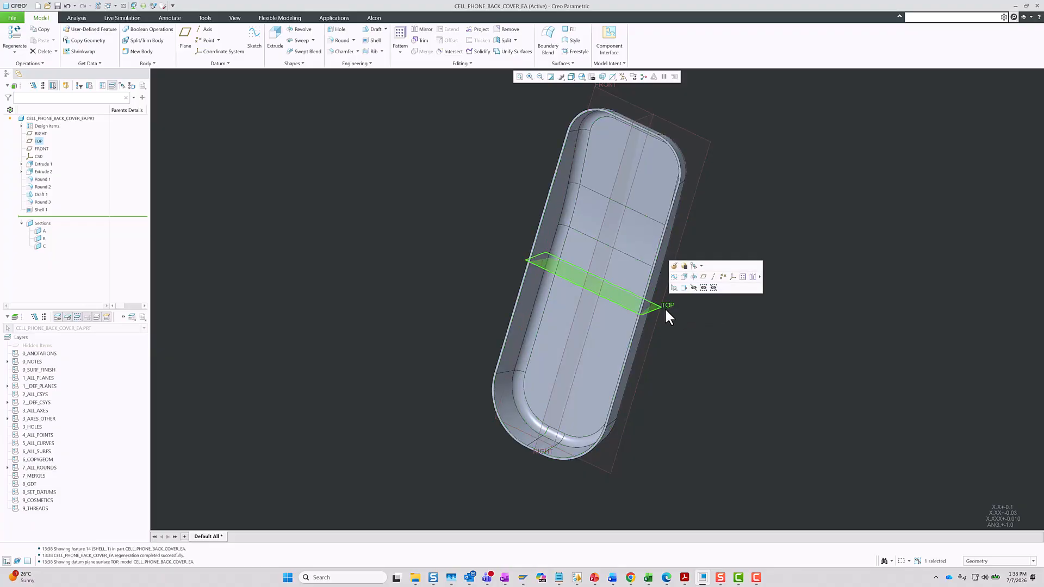
{"action": "left_click", "coordinate": [734, 356]}
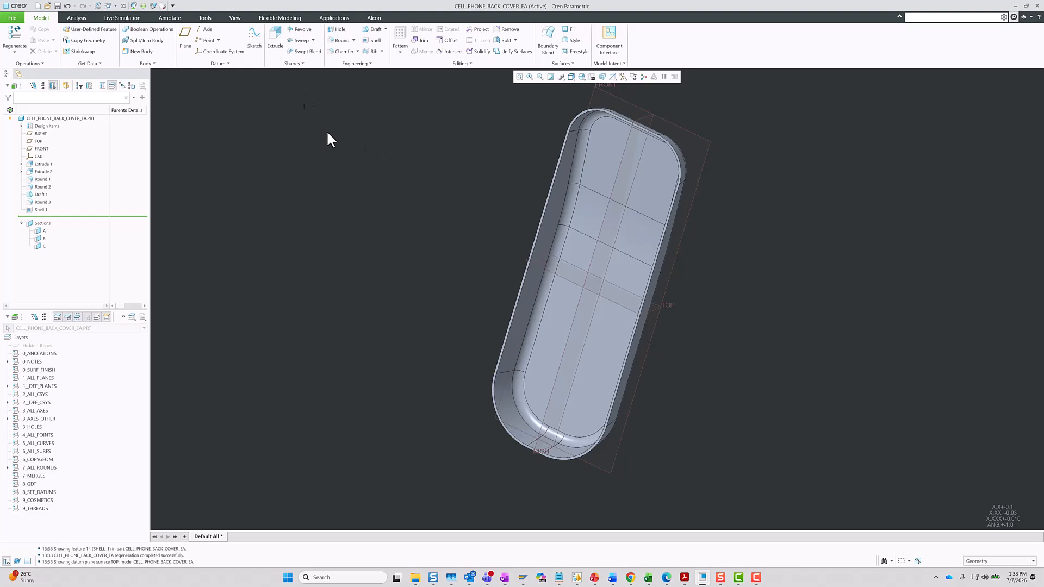
Create a datum plane offset 2.85 from the TOP plane, beyond the upper end of the cover.
{"action": "left_click", "coordinate": [185, 38]}
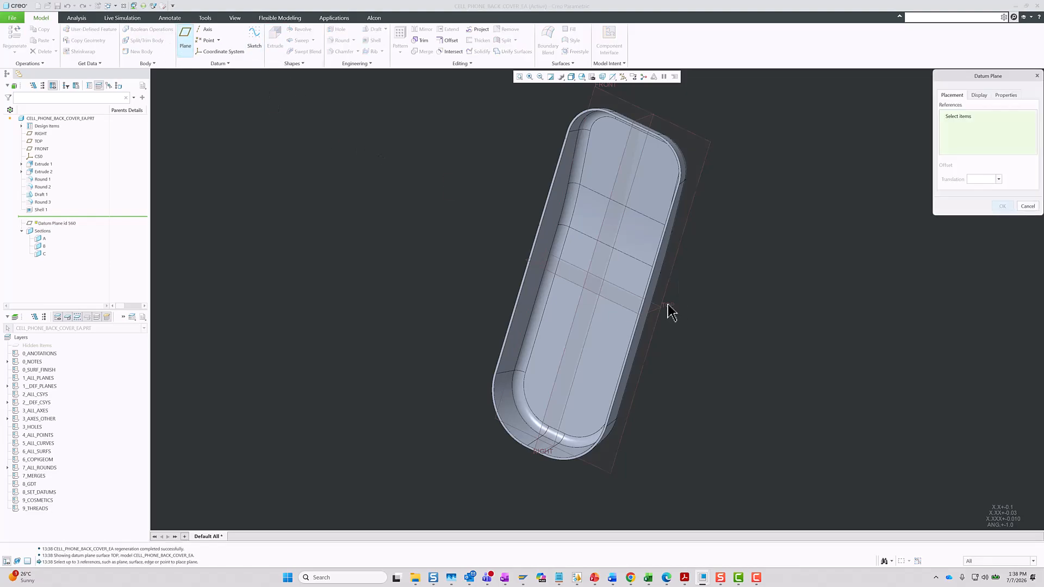
{"action": "left_click", "coordinate": [660, 322]}
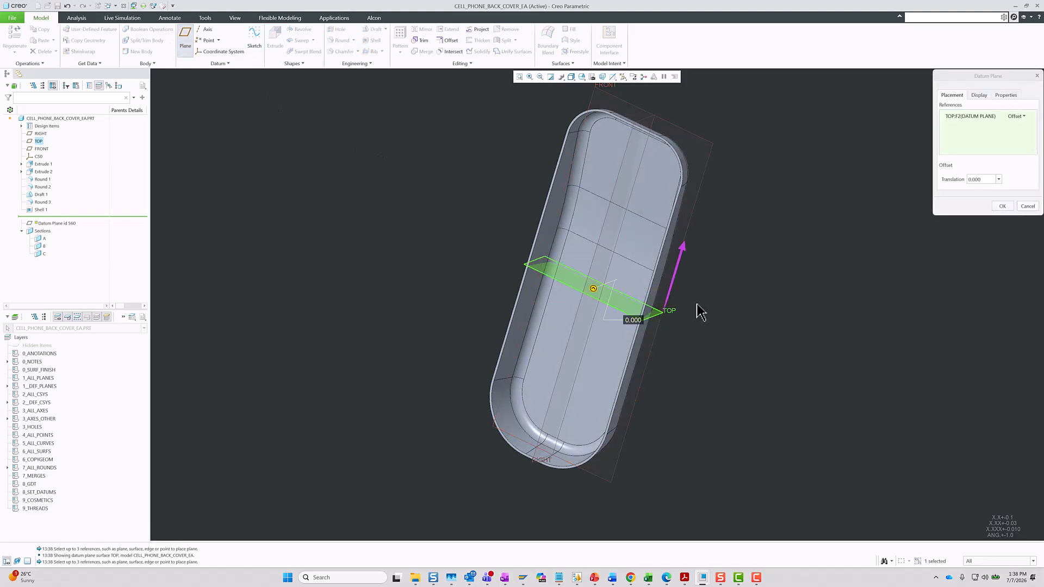
{"action": "left_click", "coordinate": [983, 180]}
{"action": "type", "text": "2.85"}
{"action": "key", "text": "Return"}
{"action": "scroll", "coordinate": [783, 333], "scroll_direction": "down", "scroll_amount": 3}
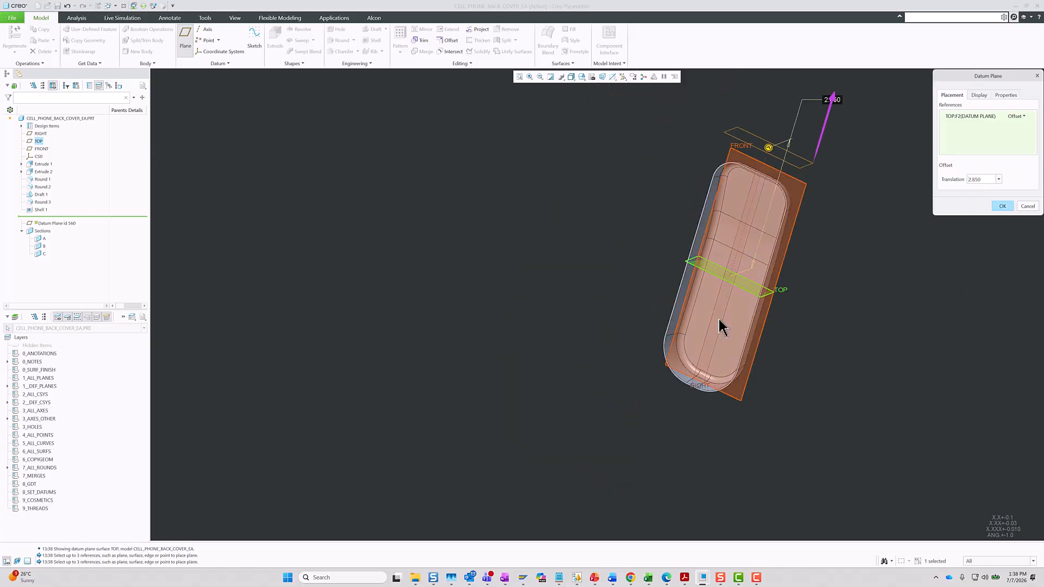
{"action": "scroll", "coordinate": [749, 217], "scroll_direction": "up", "scroll_amount": 3}
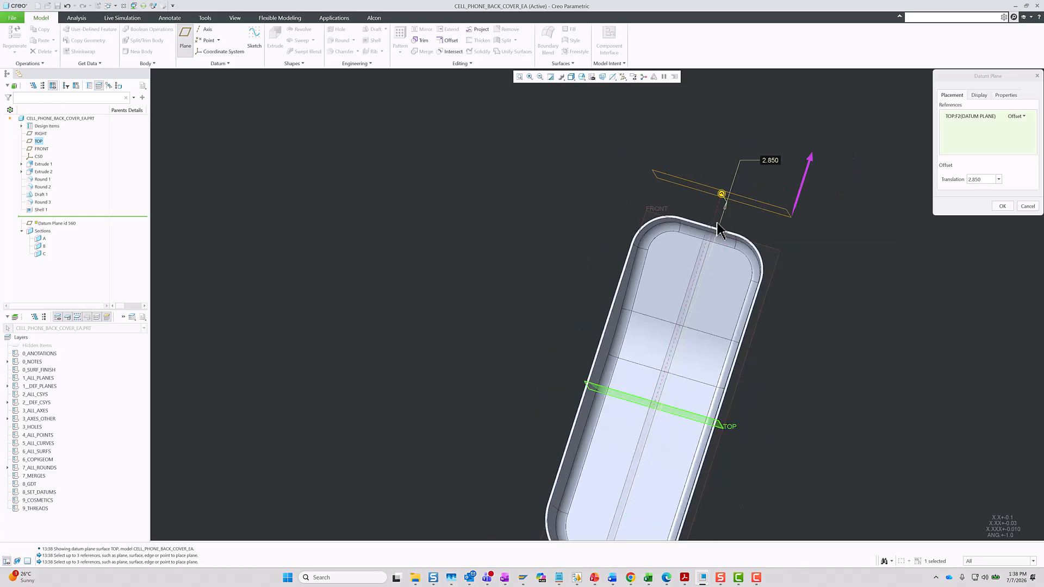
{"action": "middle_click_drag", "start_coordinate": [768, 263], "coordinate": [760, 266]}
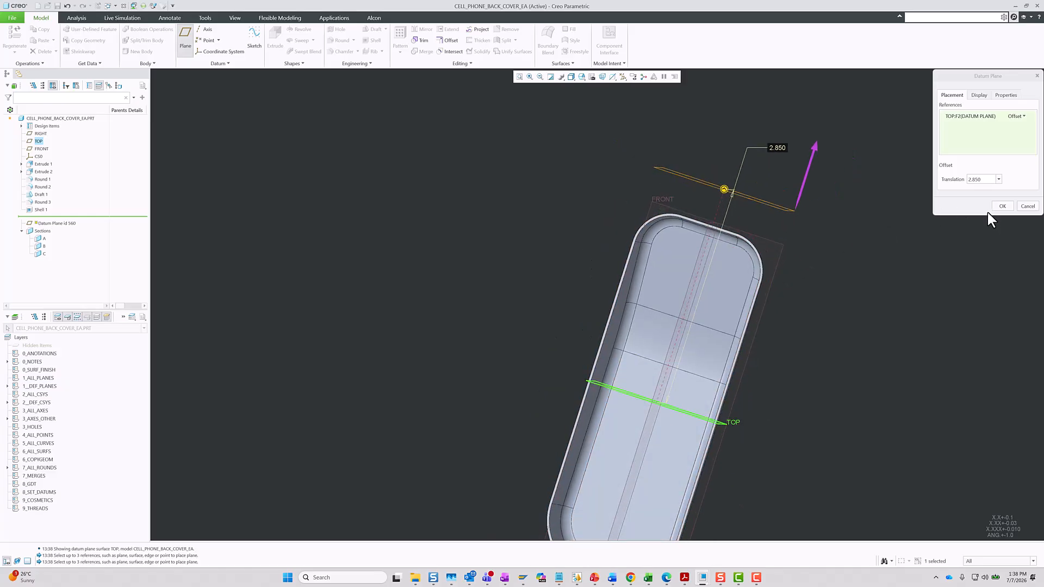
{"action": "left_click", "coordinate": [1004, 205]}
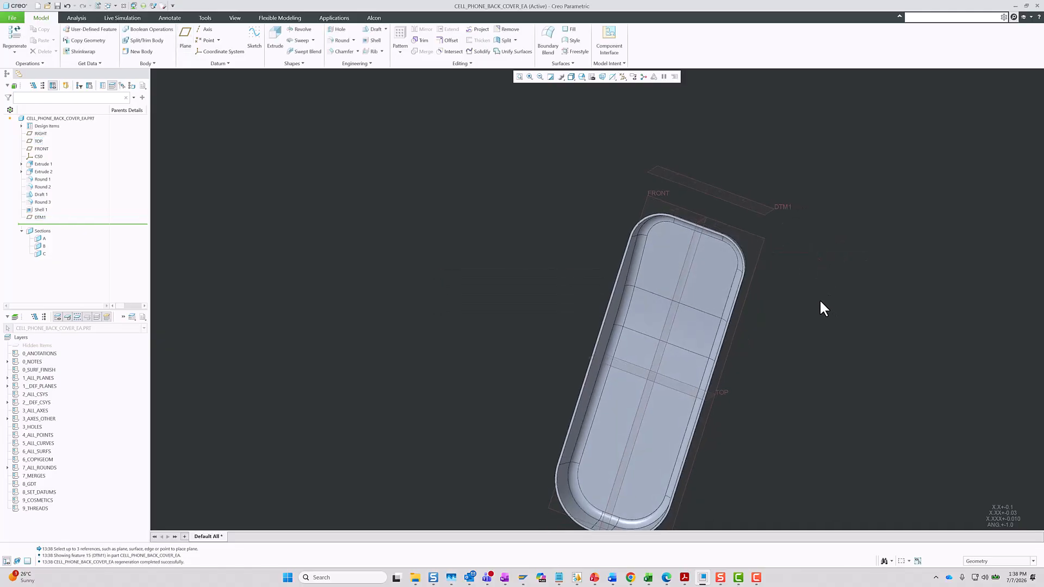
Start an Extrude sketch on the new offset datum plane and orient the view parallel to the sketch.
{"action": "middle_click_drag", "start_coordinate": [813, 304], "coordinate": [782, 302]}
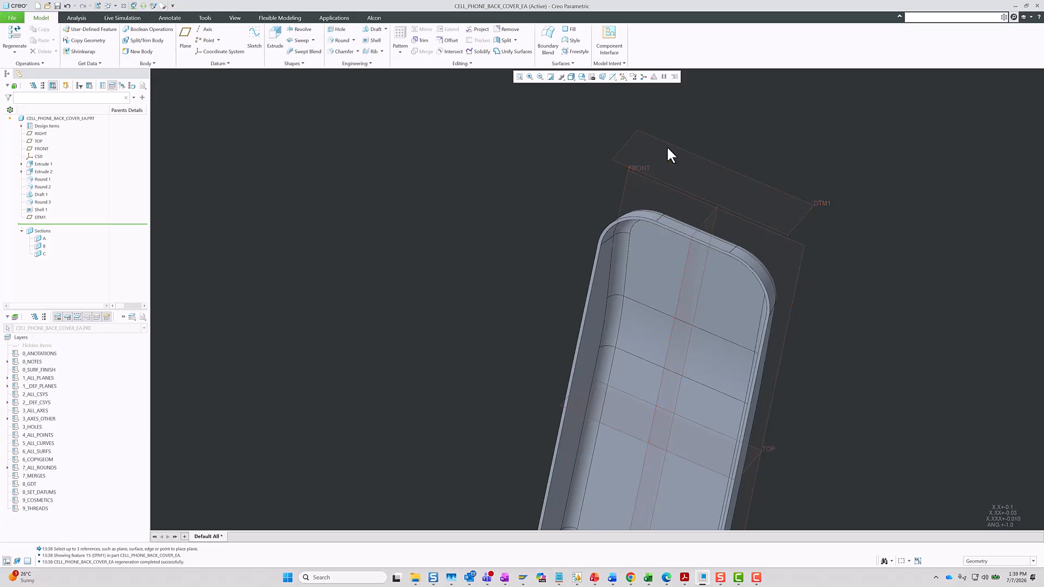
{"action": "left_click", "coordinate": [811, 206]}
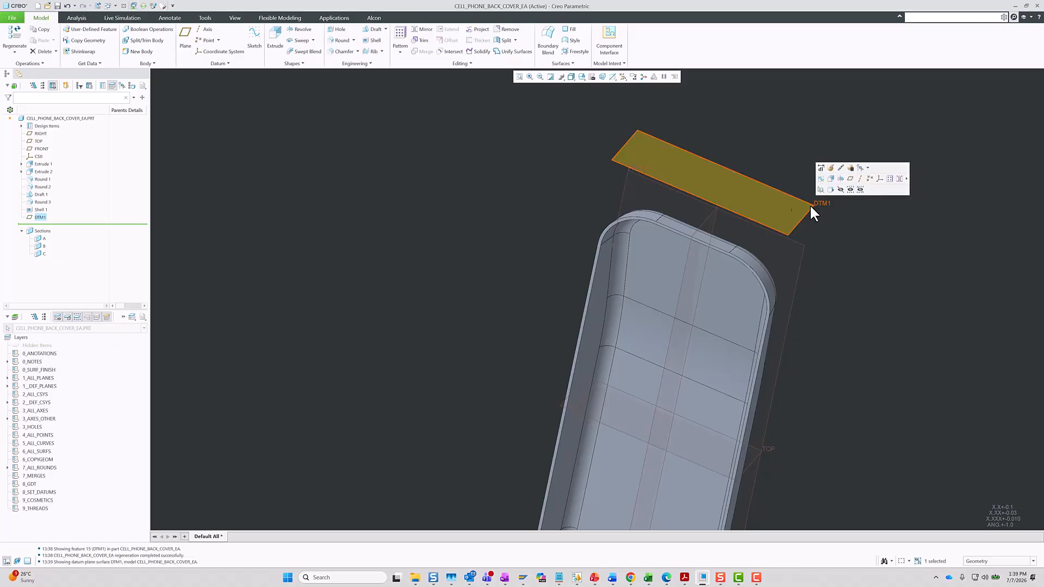
{"action": "left_click", "coordinate": [274, 43]}
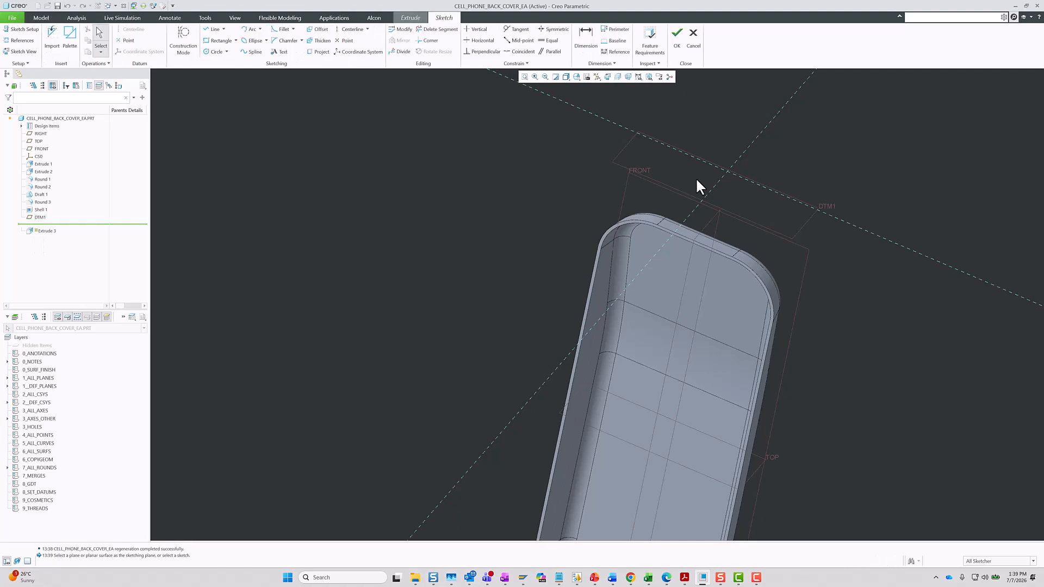
{"action": "middle_click_drag", "start_coordinate": [754, 313], "coordinate": [609, 299]}
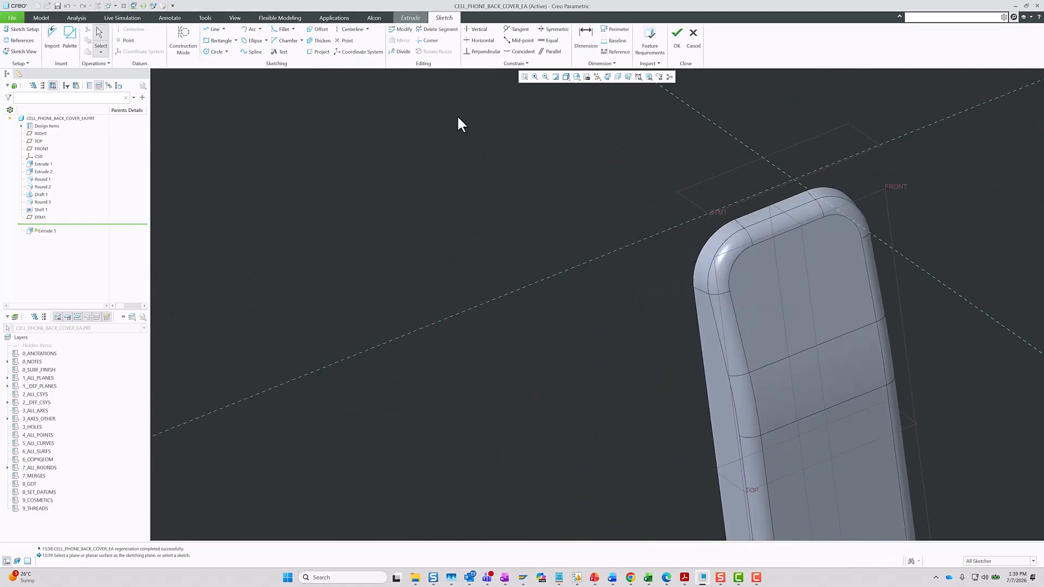
{"action": "left_click", "coordinate": [607, 78]}
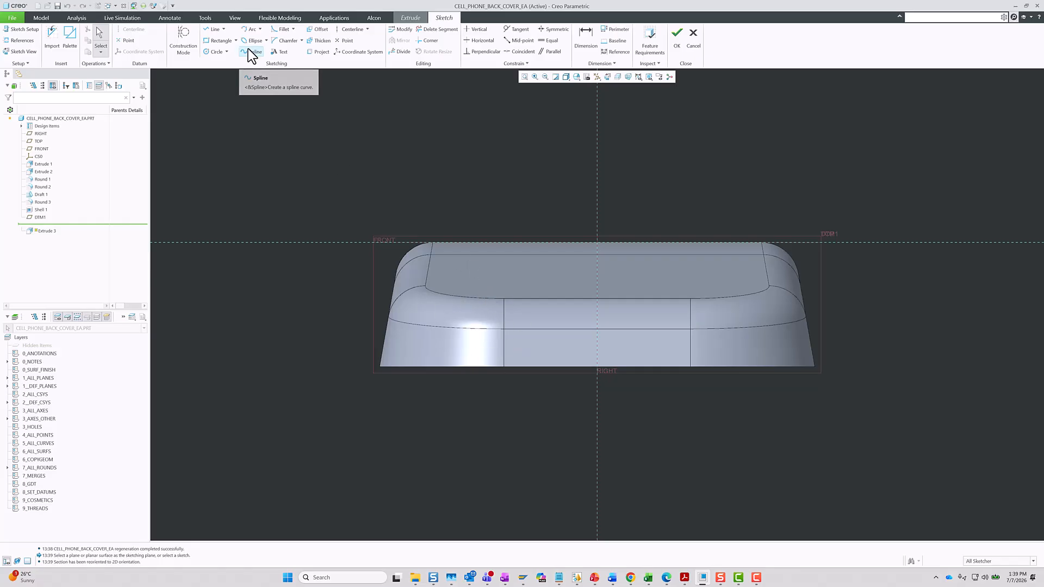
Sketch a circle over the left corner of the cover's end profile and set its diameter to 0.29.
{"action": "left_click", "coordinate": [208, 52]}
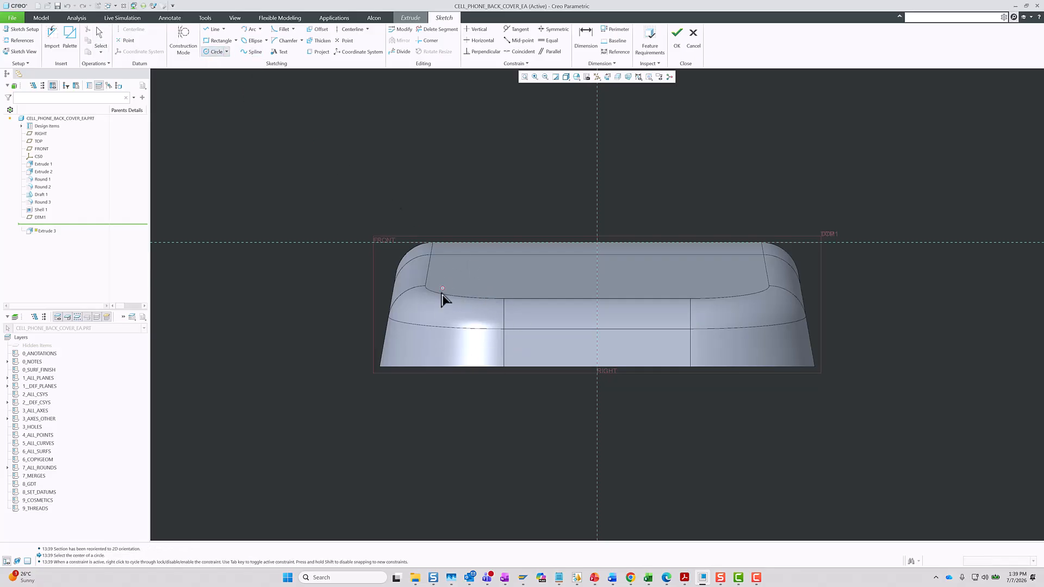
{"action": "left_click", "coordinate": [473, 325]}
{"action": "left_click", "coordinate": [497, 320]}
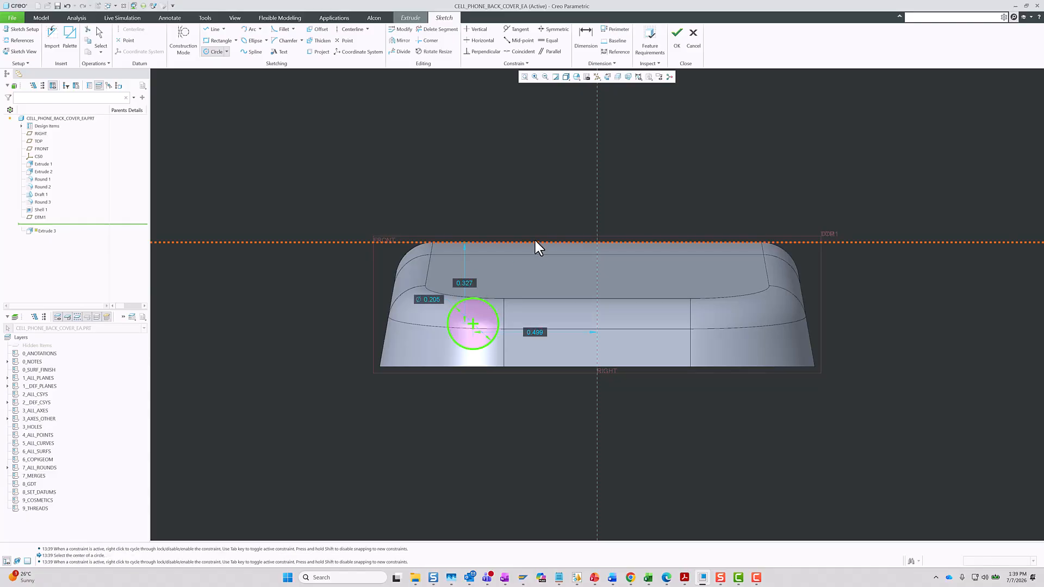
{"action": "middle_click", "coordinate": [534, 237]}
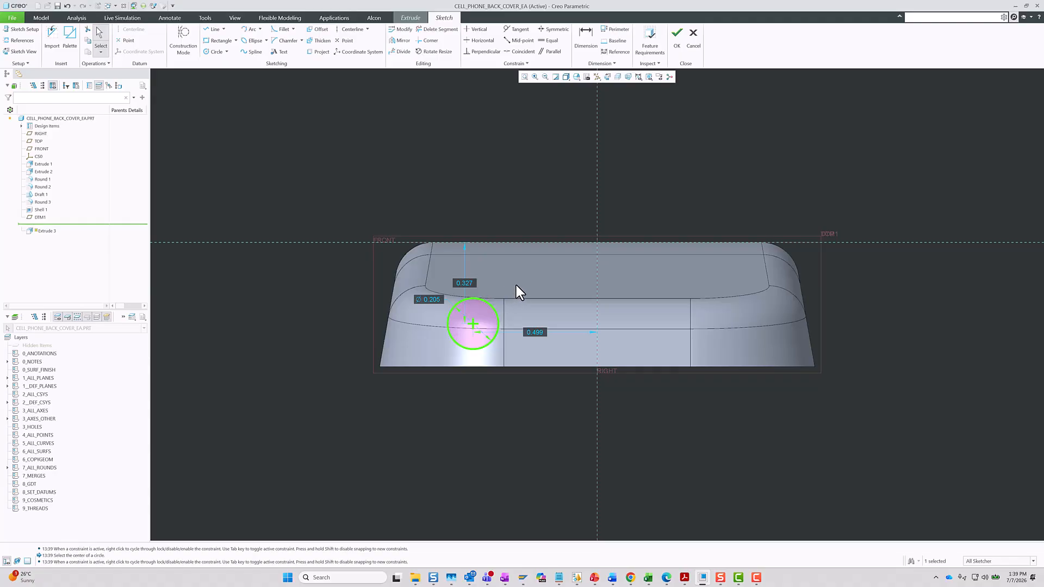
{"action": "left_click", "coordinate": [432, 304]}
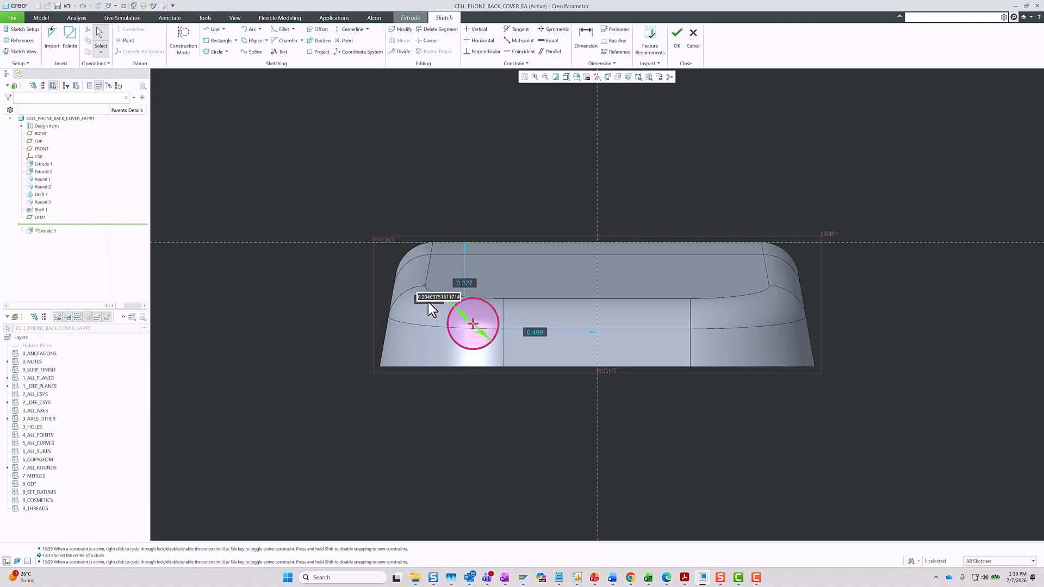
{"action": "type", "text": "0.29"}
{"action": "key", "text": "Return"}
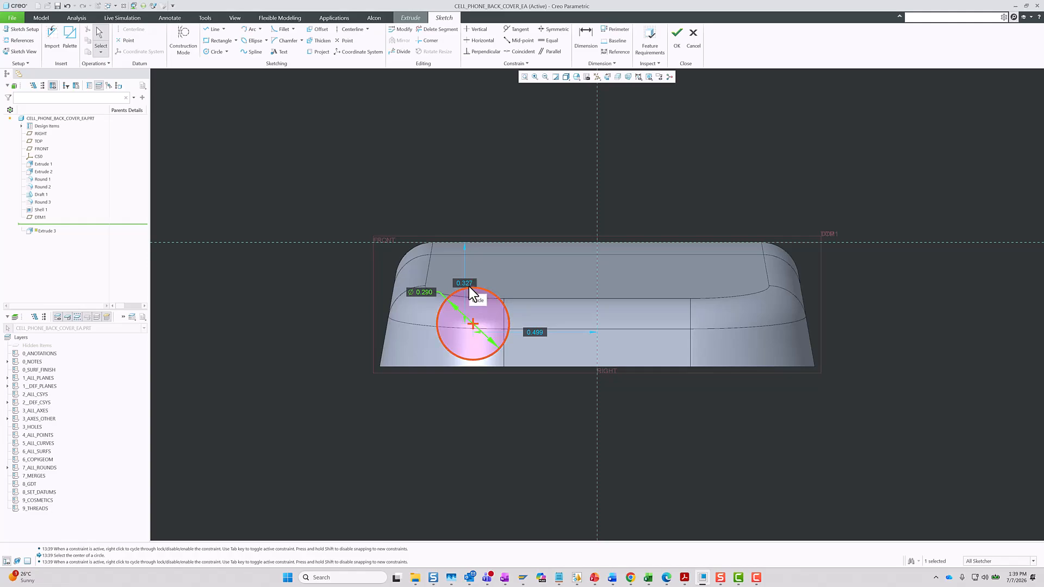
Locate the circle's center 0.22 above the cover's open edge and 0.62 from the vertical centerline, and finish the sketch.
{"action": "left_click", "coordinate": [585, 47]}
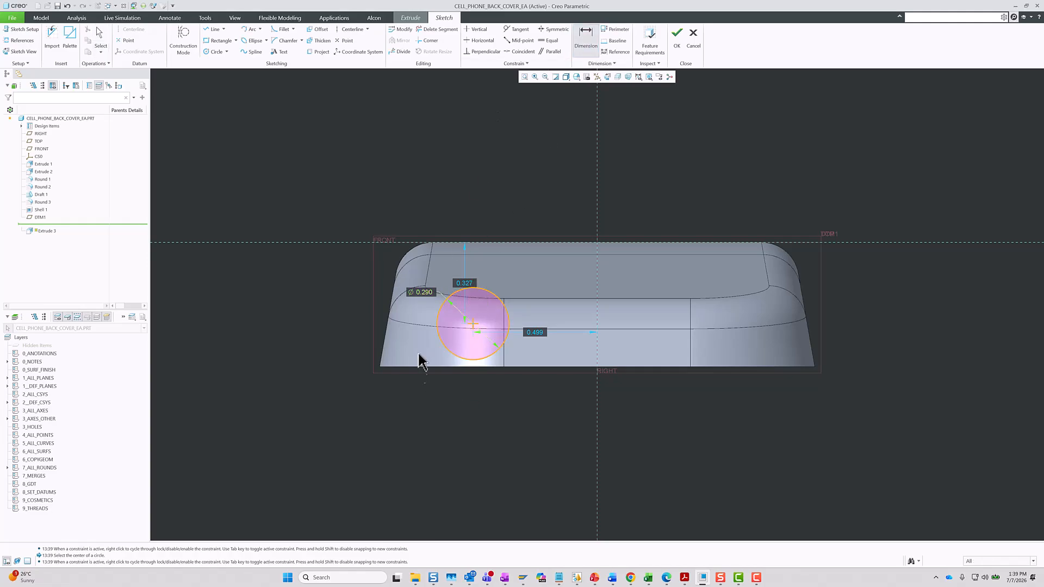
{"action": "left_click", "coordinate": [472, 325]}
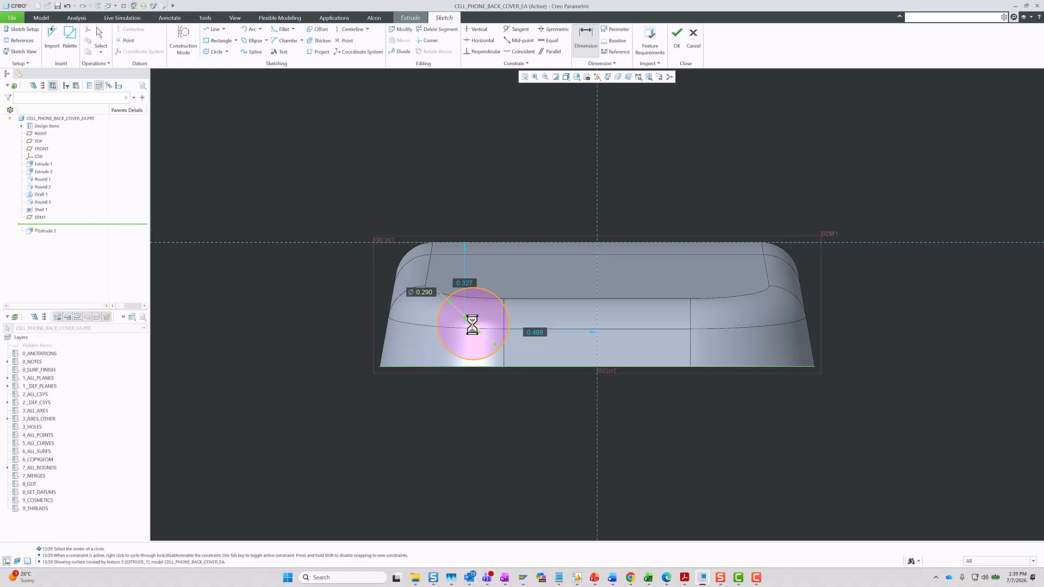
{"action": "middle_click", "coordinate": [349, 337]}
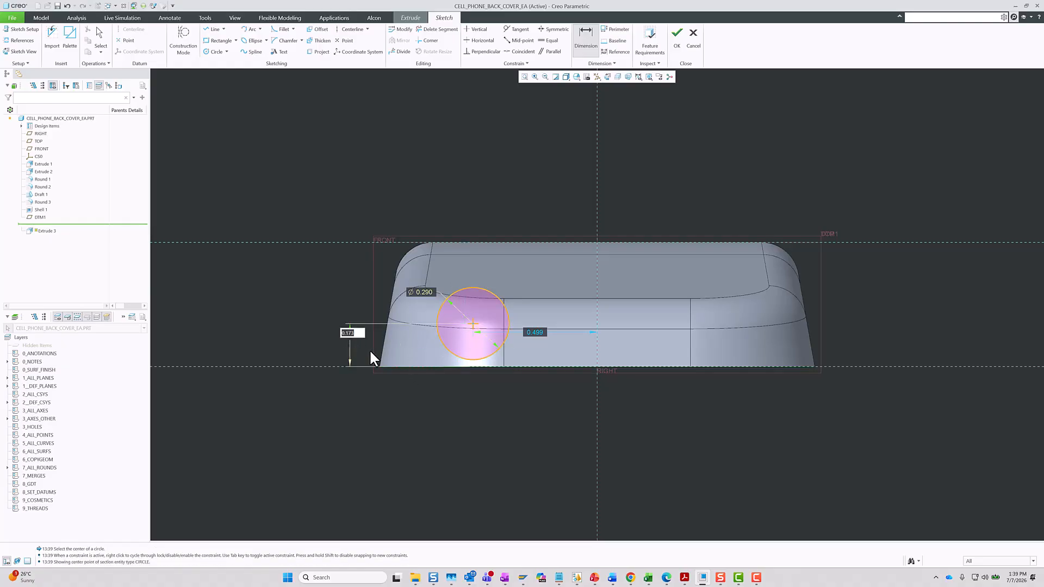
{"action": "type", "text": "0.22"}
{"action": "key", "text": "Return"}
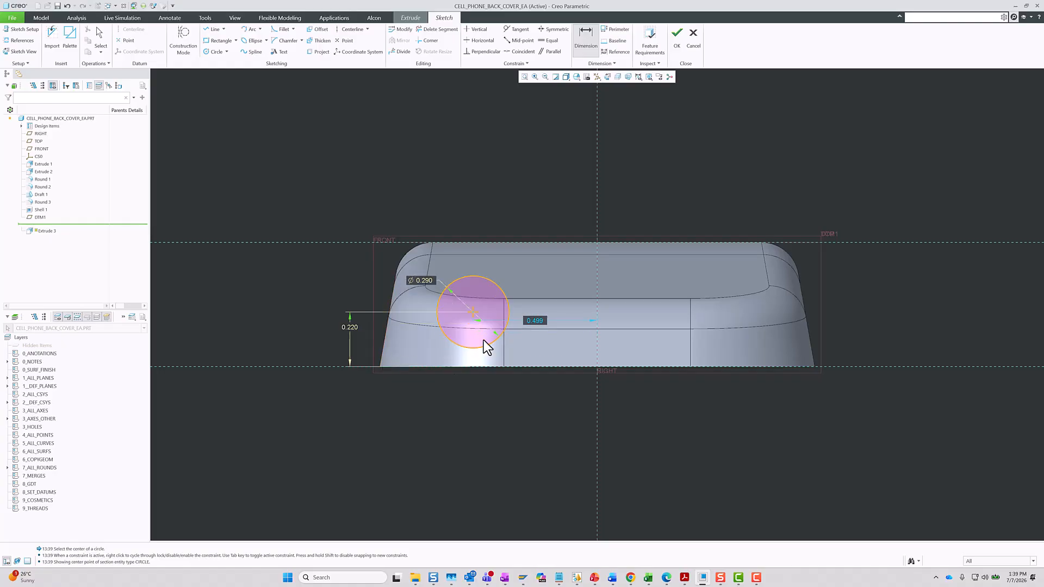
{"action": "double_click", "coordinate": [540, 321]}
{"action": "type", "text": "0.62"}
{"action": "key", "text": "Return"}
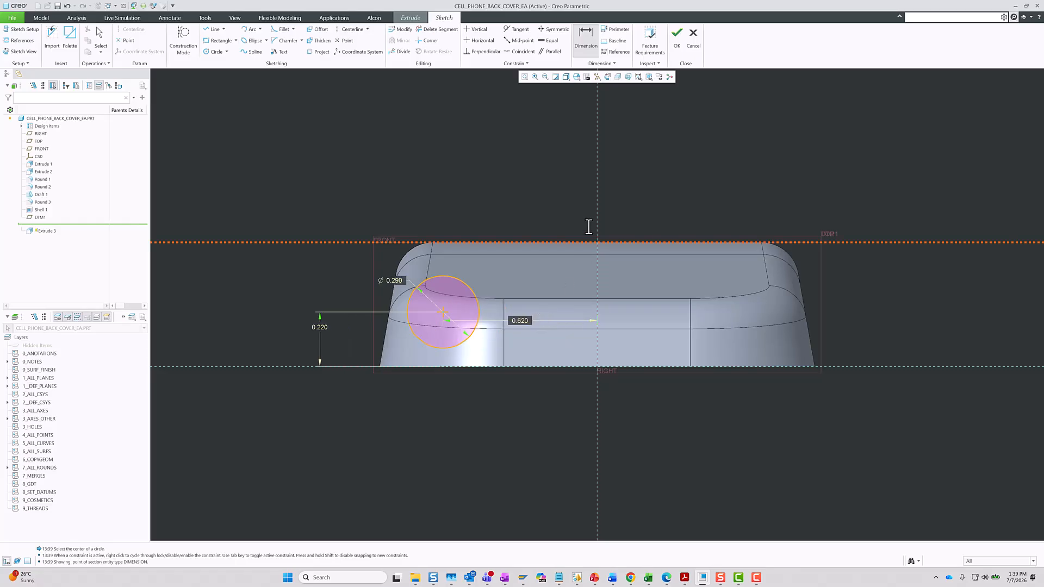
{"action": "left_click", "coordinate": [678, 43]}
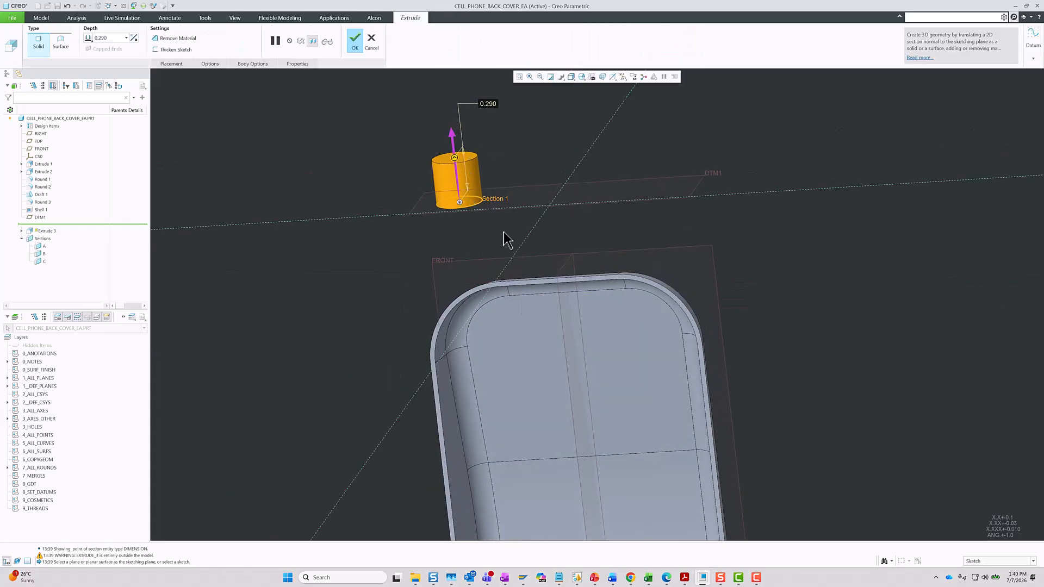
Flip the extrusion toward the cover, set its depth option to To Next, and complete the cylinder.
{"action": "left_click", "coordinate": [133, 37]}
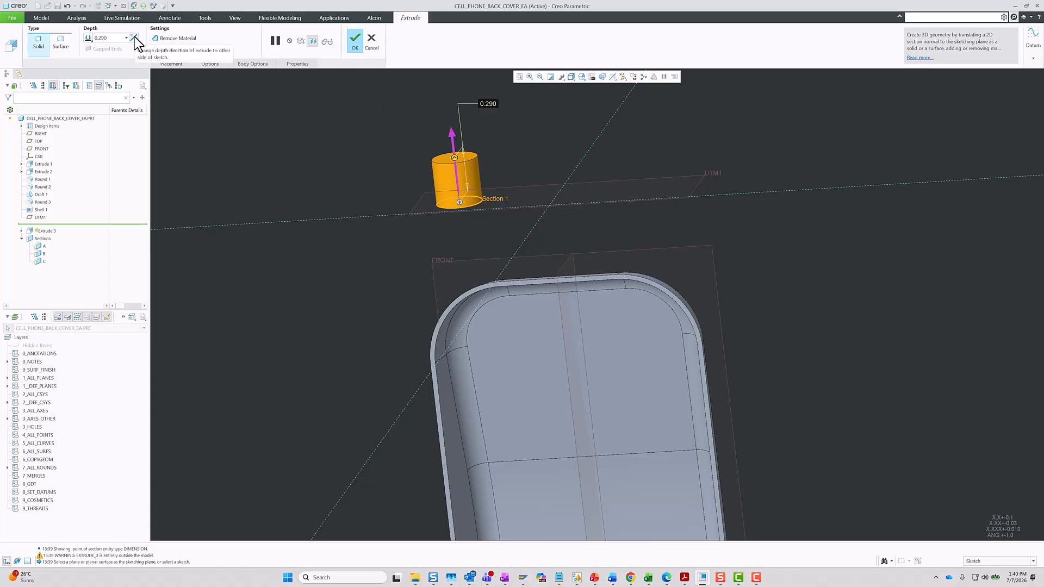
{"action": "left_click", "coordinate": [89, 38]}
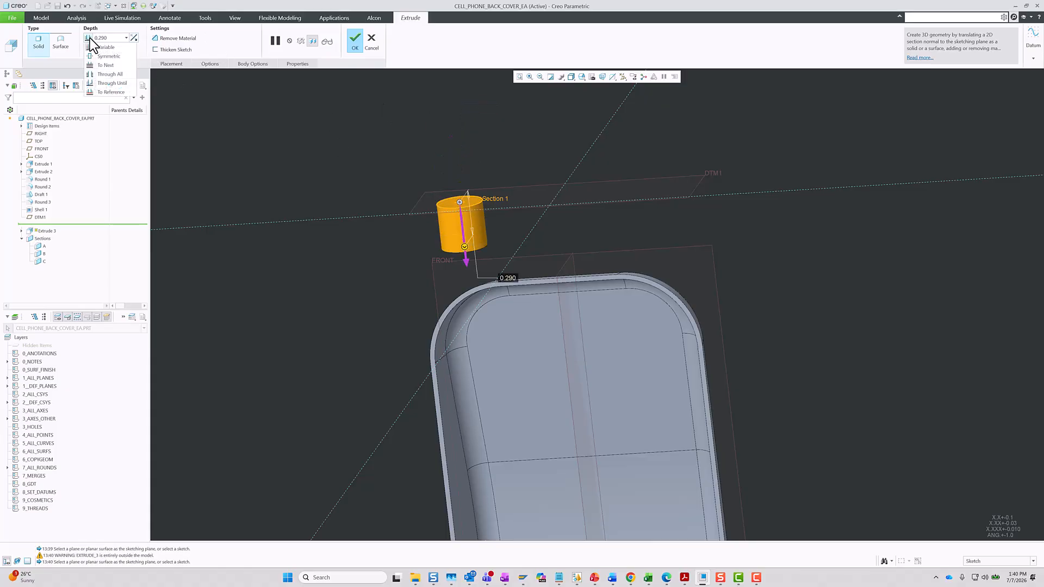
{"action": "left_click", "coordinate": [107, 64]}
{"action": "middle_click_drag", "start_coordinate": [430, 248], "coordinate": [312, 299]}
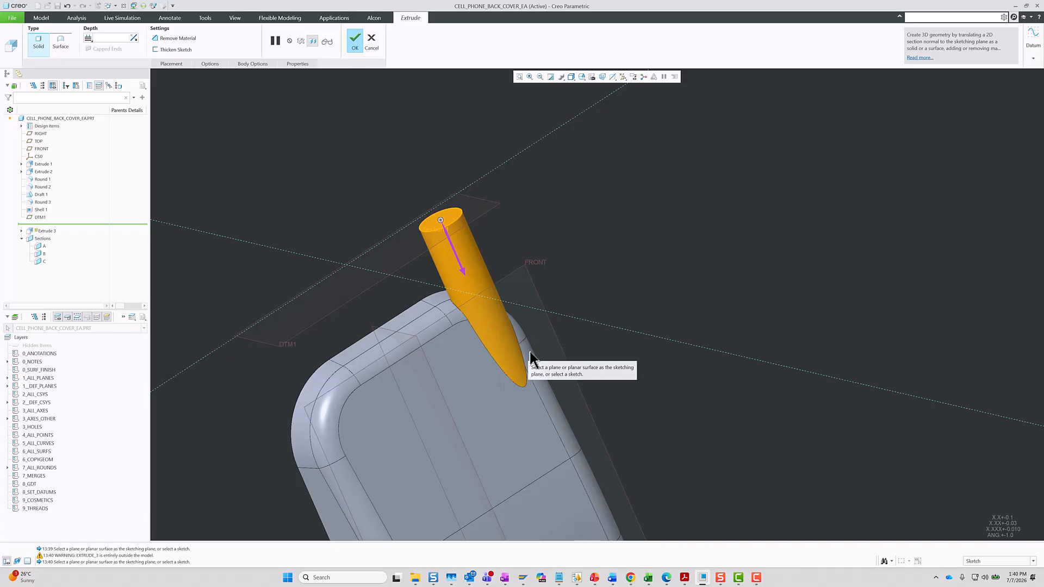
{"action": "middle_click_drag", "start_coordinate": [526, 292], "coordinate": [500, 275]}
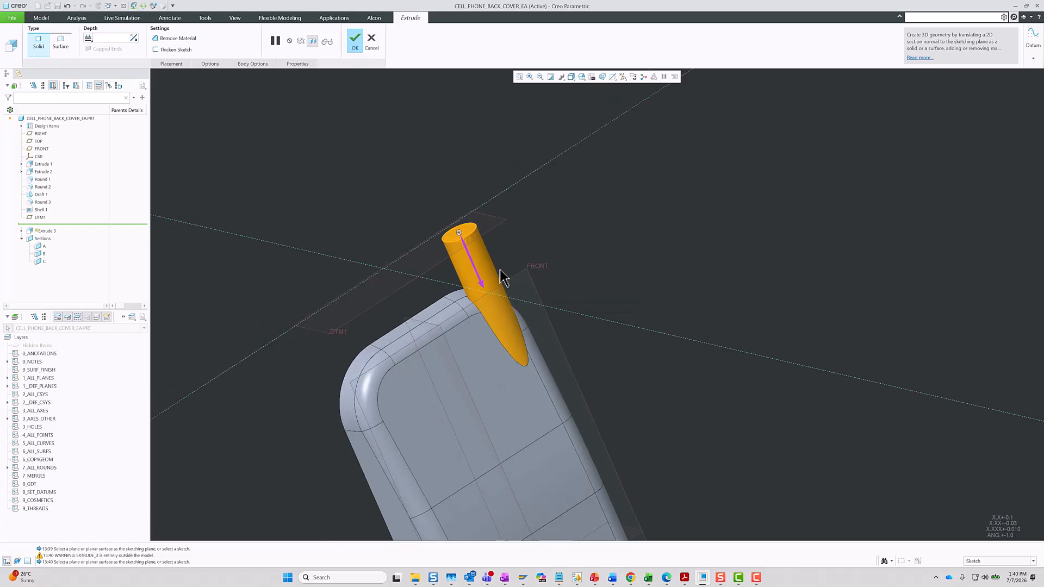
{"action": "left_click", "coordinate": [354, 39]}
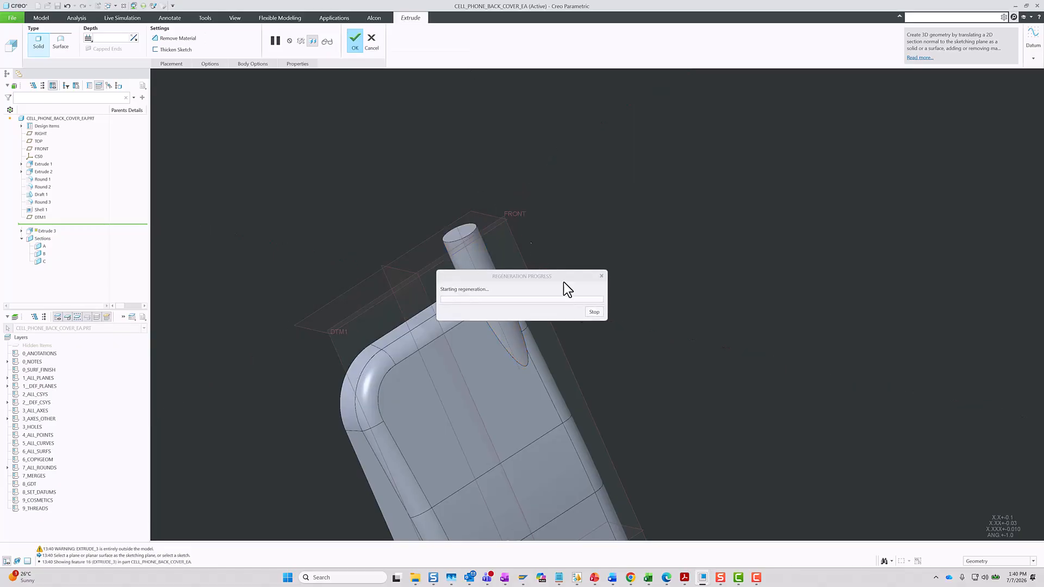
Start a material-removing Extrude with its sketch on the cylinder's free end face, viewed parallel to the sketch plane.
{"action": "middle_click_drag", "start_coordinate": [610, 282], "coordinate": [751, 237]}
{"action": "middle_click_drag", "start_coordinate": [703, 203], "coordinate": [639, 284]}
{"action": "scroll", "coordinate": [587, 220], "scroll_direction": "up", "scroll_amount": 5}
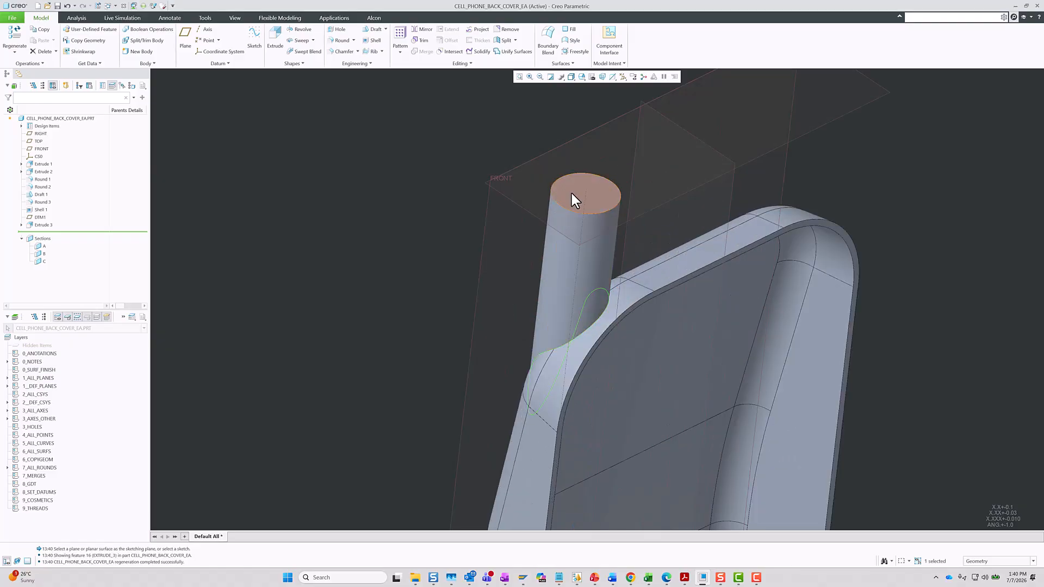
{"action": "left_click", "coordinate": [276, 39]}
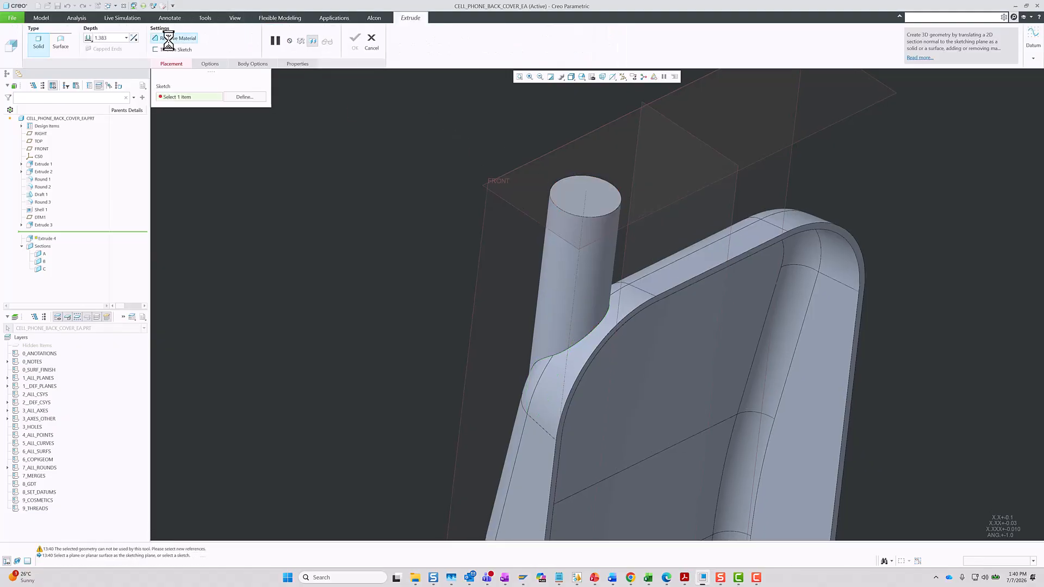
{"action": "left_click", "coordinate": [169, 38]}
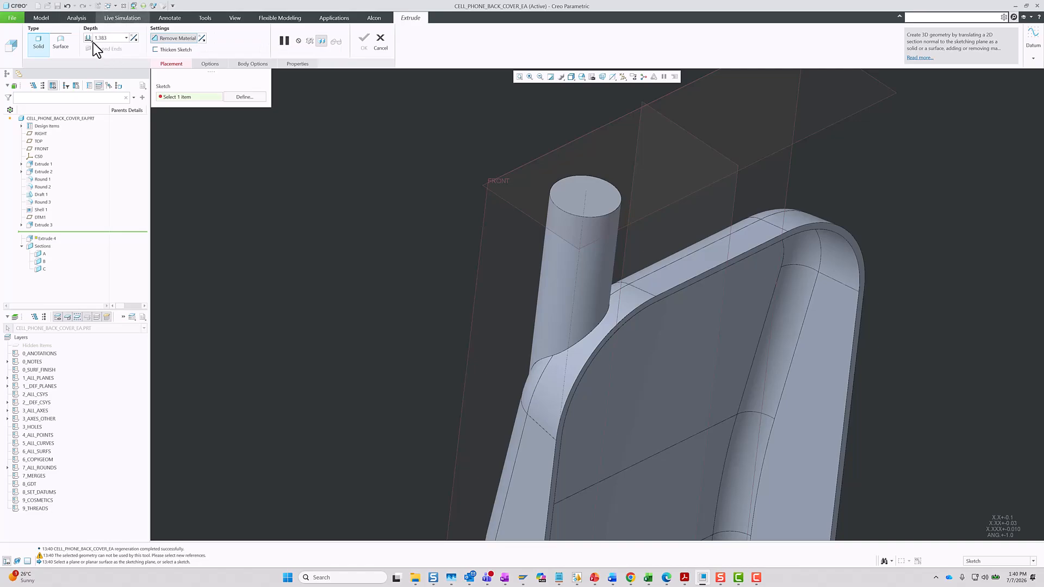
{"action": "left_click", "coordinate": [246, 97]}
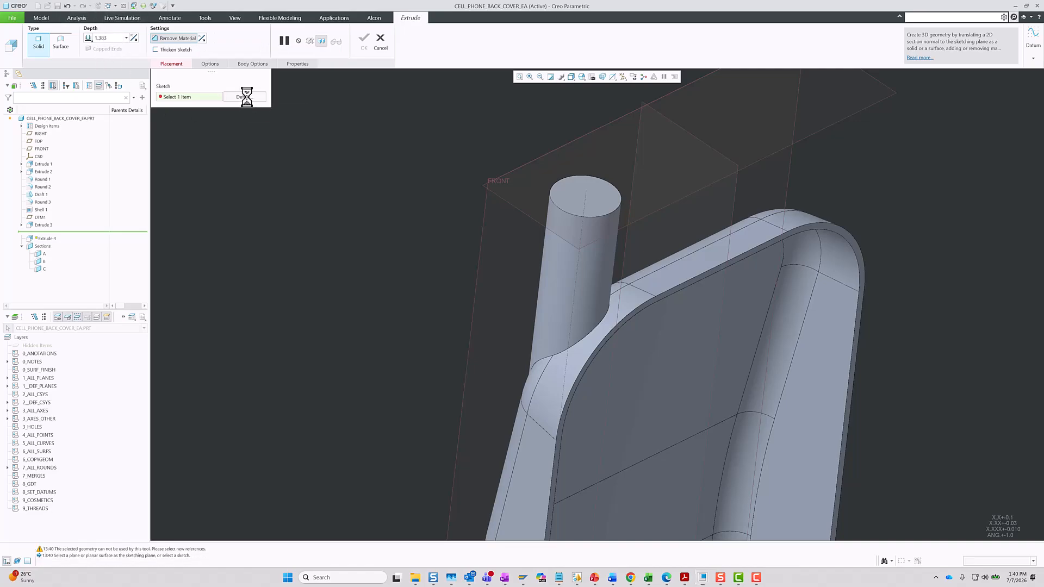
{"action": "left_click", "coordinate": [571, 195]}
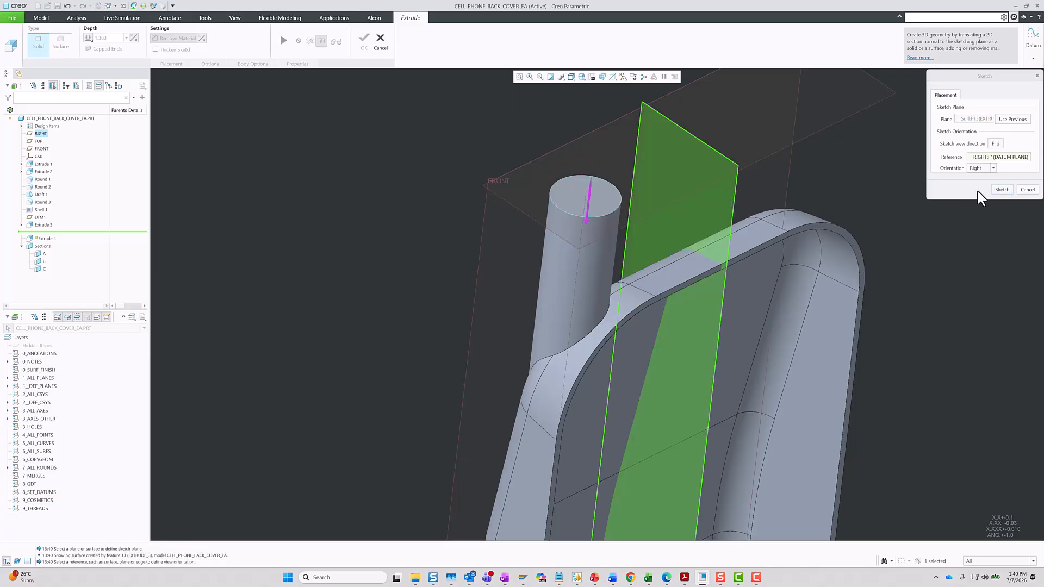
{"action": "left_click", "coordinate": [1005, 190]}
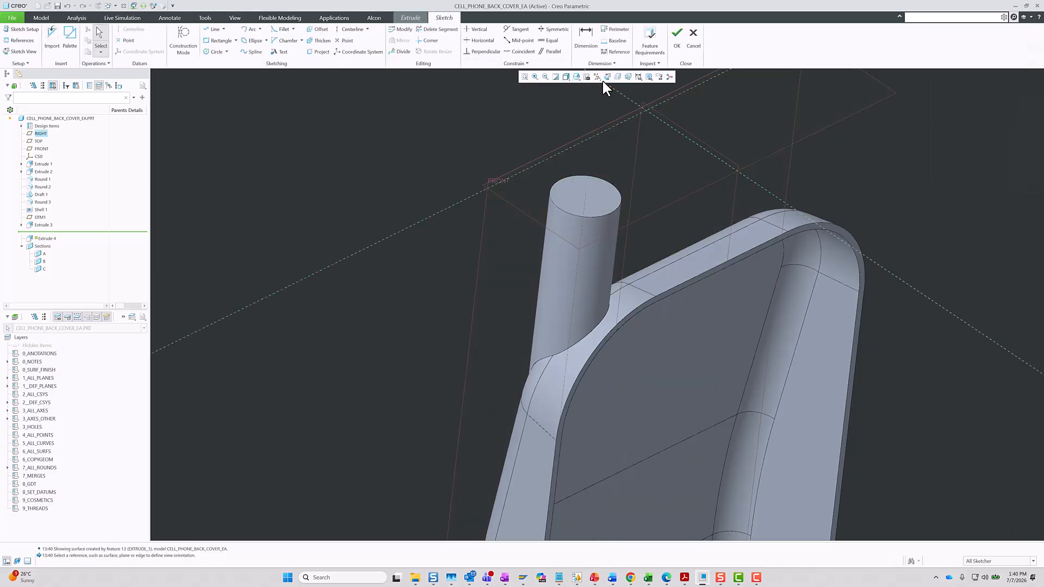
{"action": "left_click", "coordinate": [602, 80]}
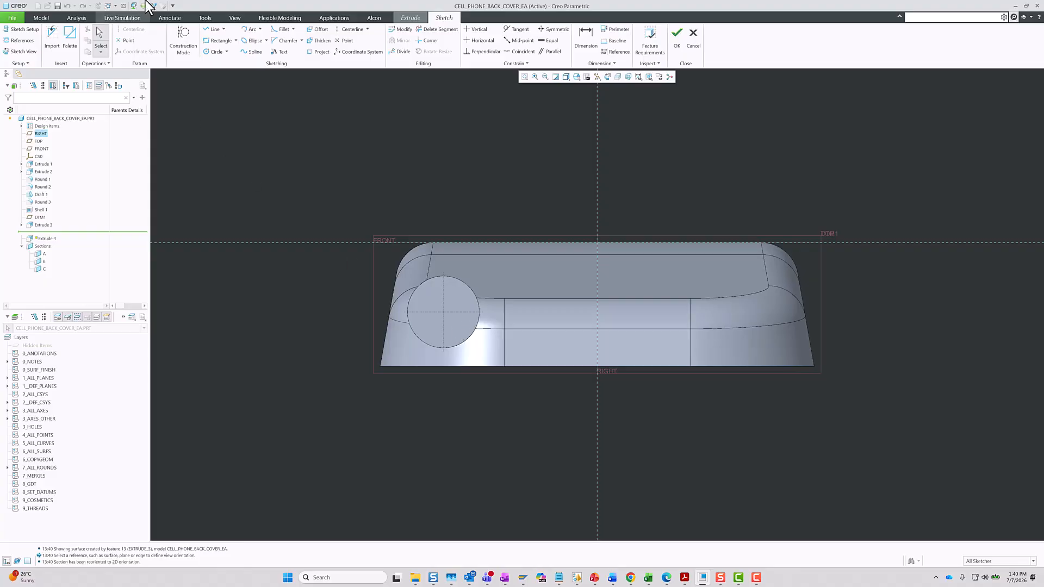
Sketch a circle about 0.145 in diameter, concentric with the outer edge of the cylinder's free end face.
{"action": "left_click", "coordinate": [226, 51]}
{"action": "left_click", "coordinate": [226, 70]}
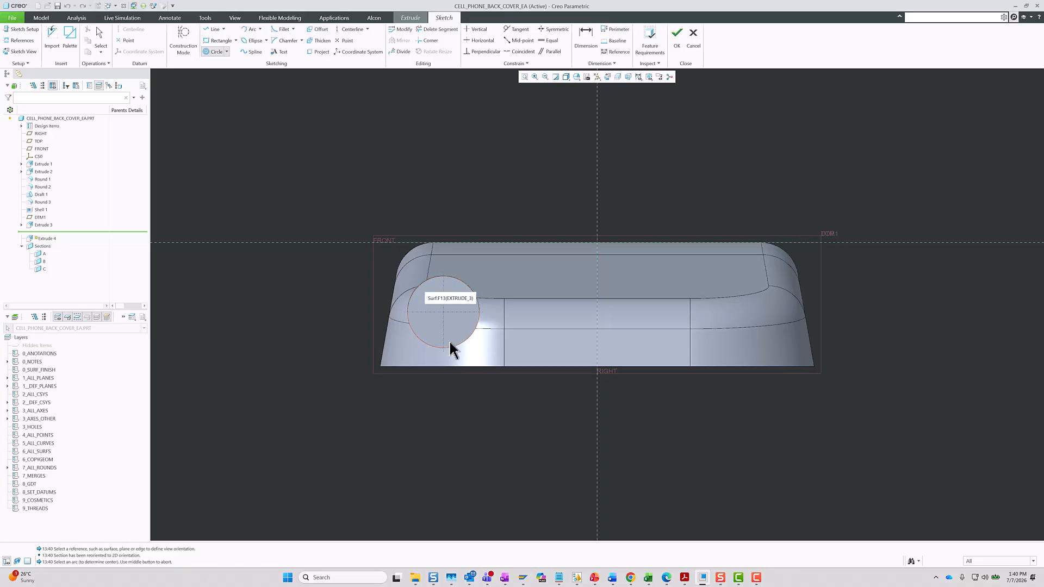
{"action": "left_click", "coordinate": [456, 278]}
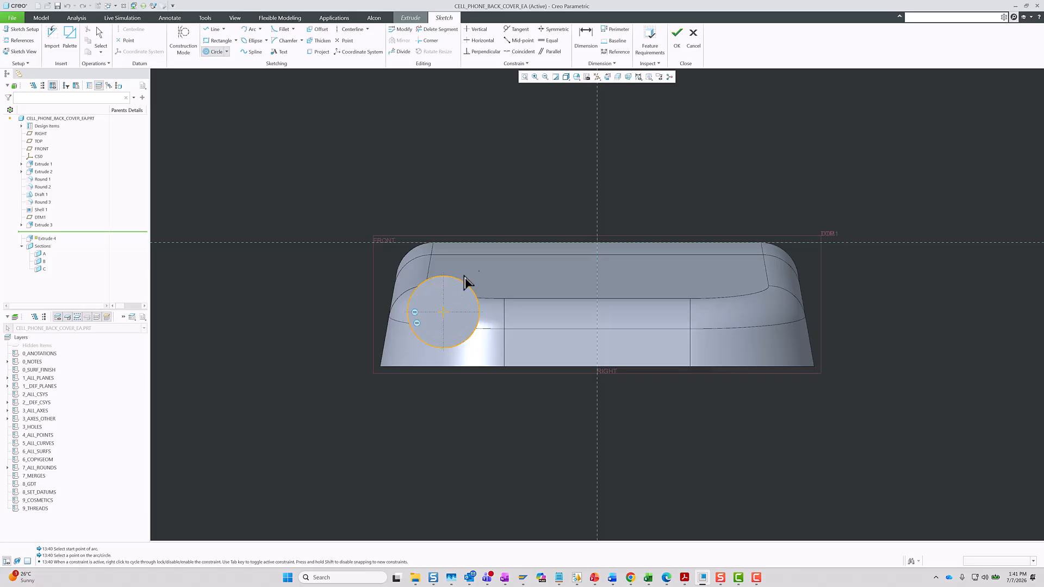
{"action": "scroll", "coordinate": [447, 301], "scroll_direction": "up", "scroll_amount": 5}
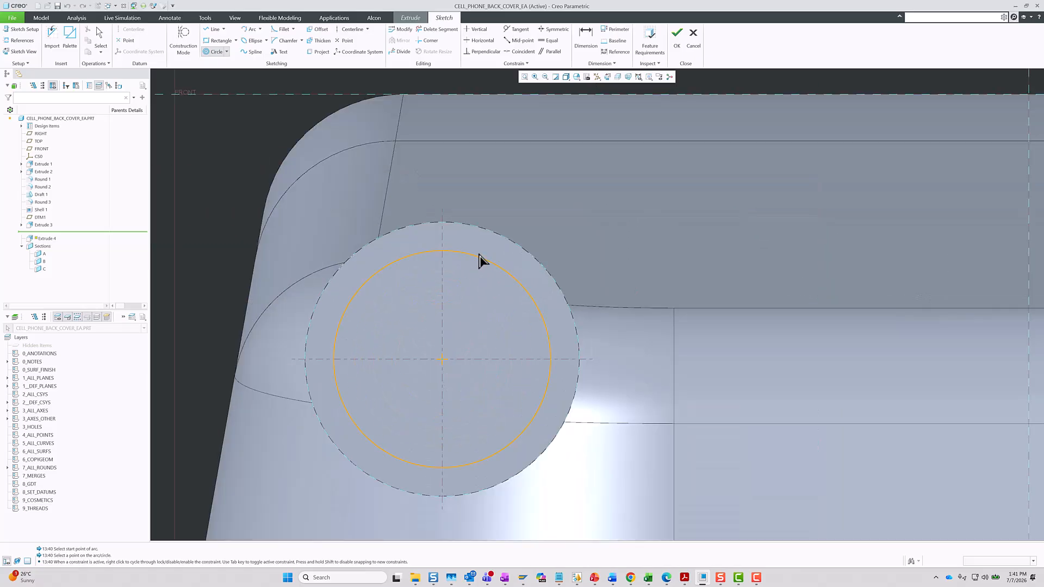
{"action": "left_click", "coordinate": [473, 299]}
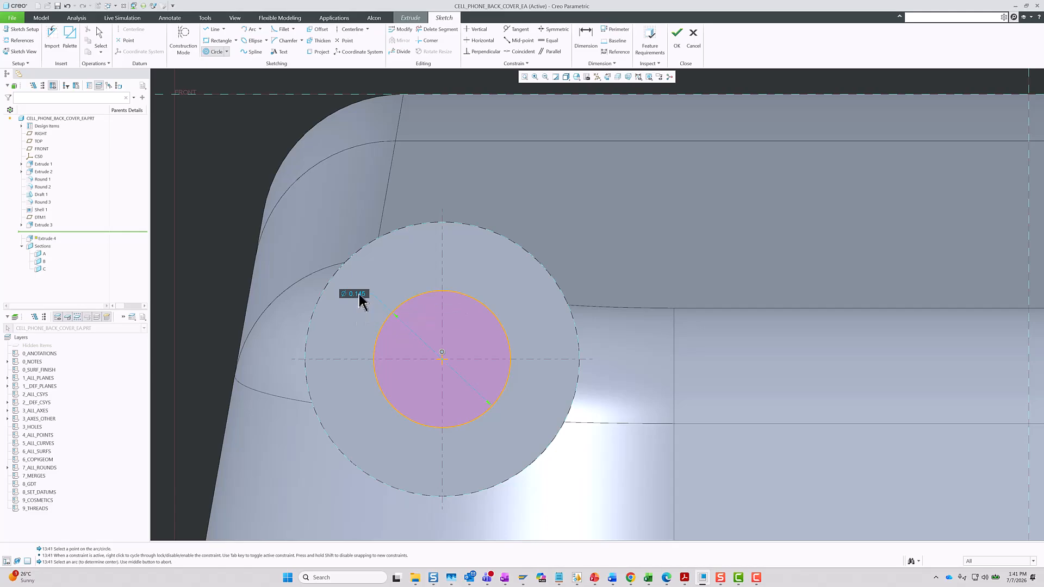
{"action": "middle_click", "coordinate": [384, 281]}
Set the concentric circle's diameter to 0.13 and finish the sketch.
{"action": "left_click", "coordinate": [357, 294]}
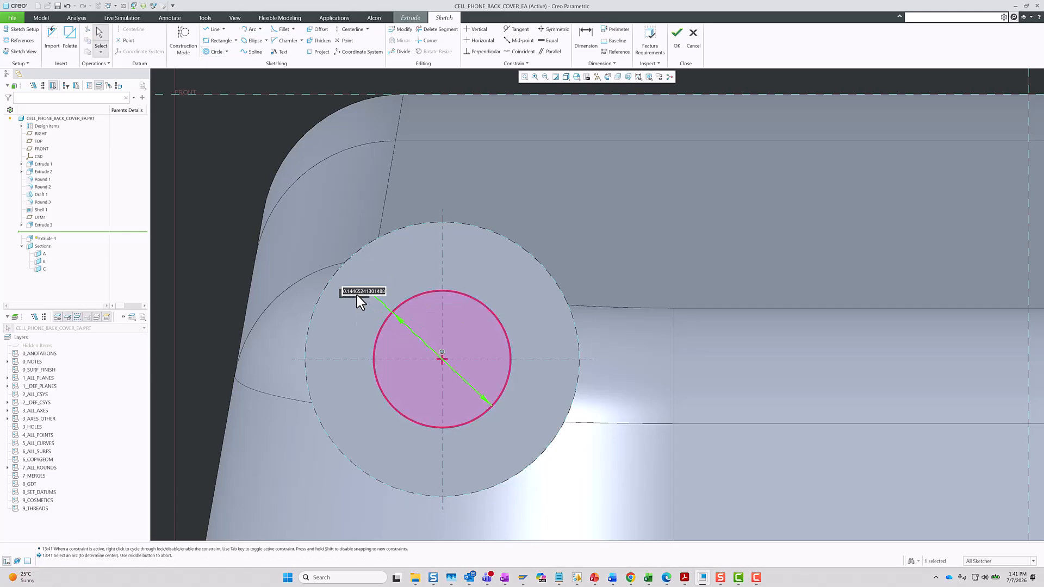
{"action": "type", "text": "0.13"}
{"action": "key", "text": "Return"}
{"action": "left_click", "coordinate": [676, 36]}
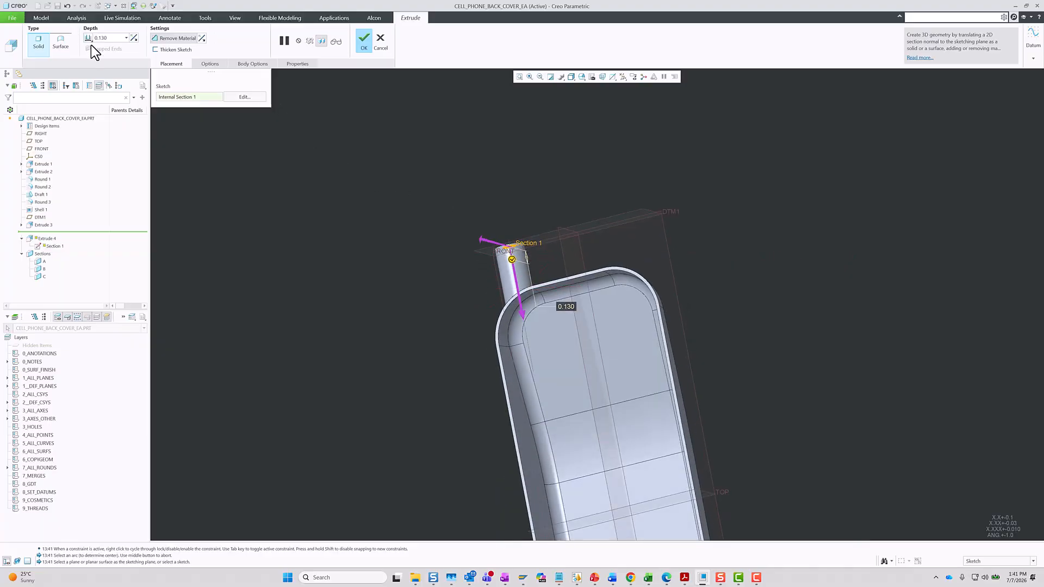
Set the cut's depth option to Through Until the cover's inner corner surface below the cylinder, and complete the cut.
{"action": "left_click", "coordinate": [89, 38]}
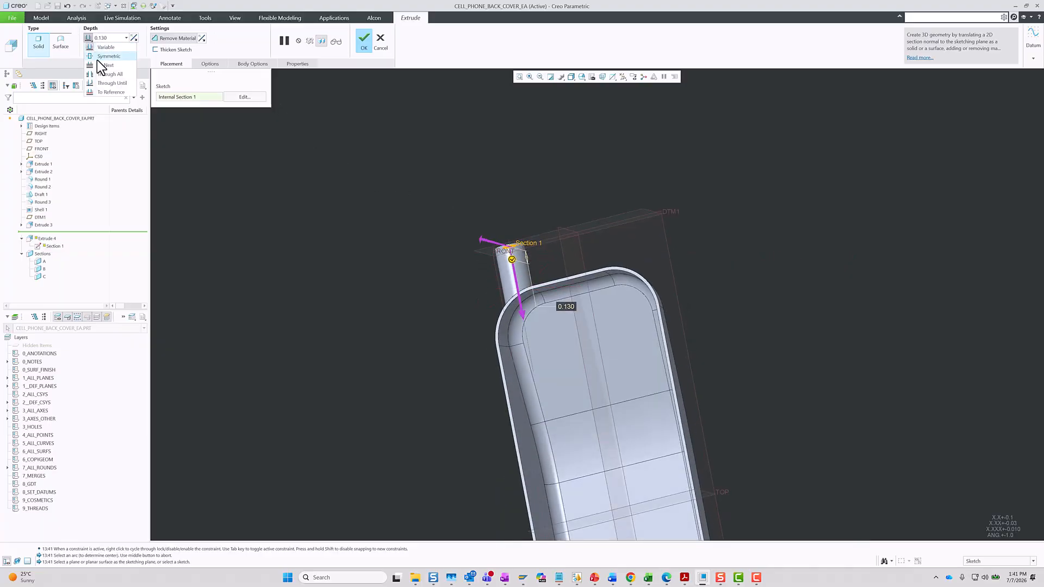
{"action": "left_click", "coordinate": [114, 84]}
{"action": "scroll", "coordinate": [465, 272], "scroll_direction": "down", "scroll_amount": 3}
{"action": "middle_click_drag", "start_coordinate": [547, 331], "coordinate": [549, 312]}
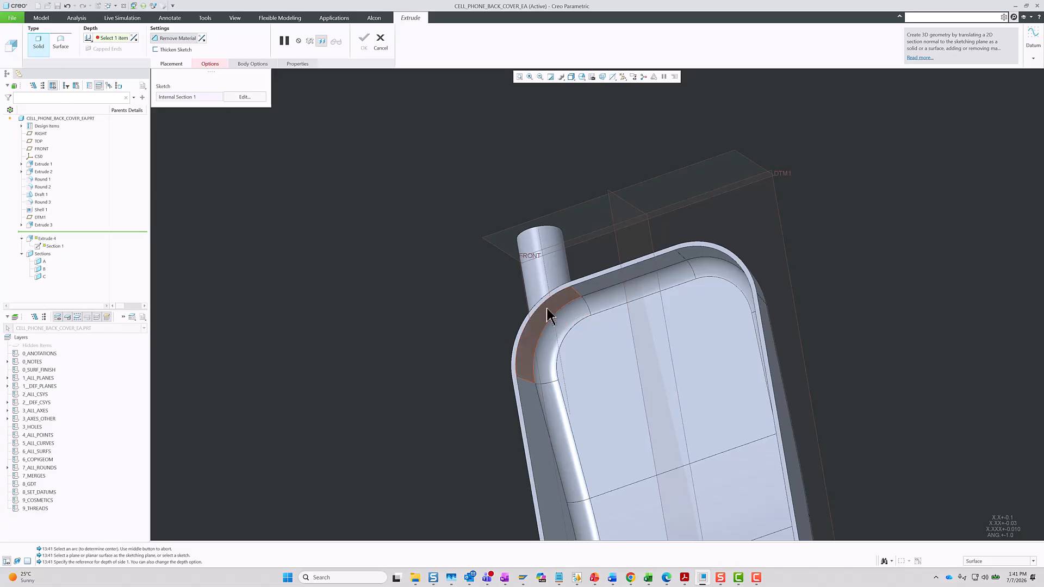
{"action": "left_click", "coordinate": [552, 321]}
{"action": "scroll", "coordinate": [557, 343], "scroll_direction": "down", "scroll_amount": 3}
{"action": "mouse_move", "coordinate": [563, 351]}
{"action": "middle_mouse_down"}
{"action": "mouse_move", "coordinate": [550, 293]}
{"action": "mouse_move", "coordinate": [541, 296]}
{"action": "mouse_move", "coordinate": [540, 247]}
{"action": "mouse_move", "coordinate": [568, 338]}
{"action": "middle_mouse_up"}
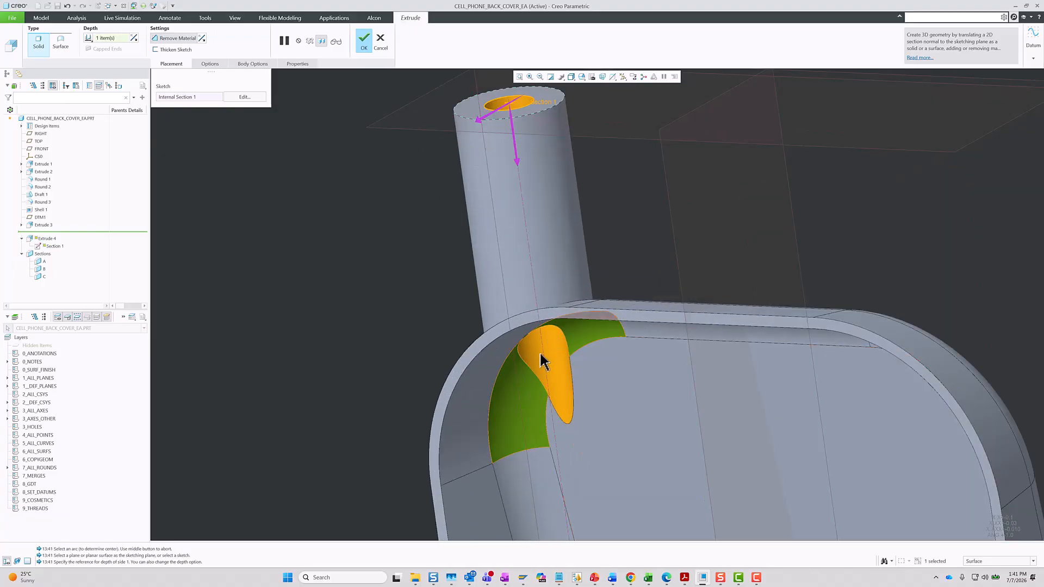
{"action": "scroll", "coordinate": [538, 353], "scroll_direction": "up", "scroll_amount": 3}
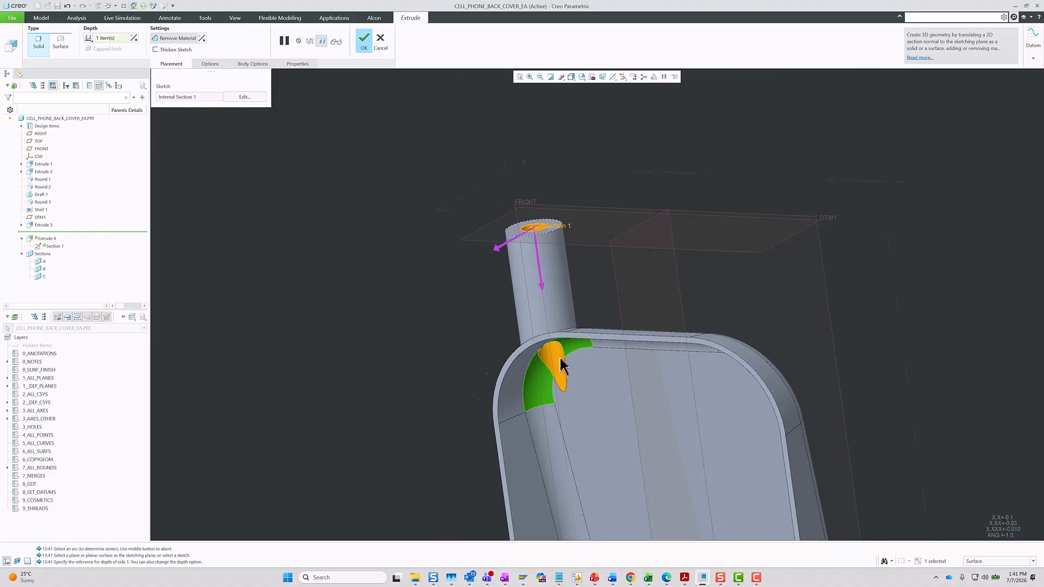
{"action": "left_click", "coordinate": [366, 44]}
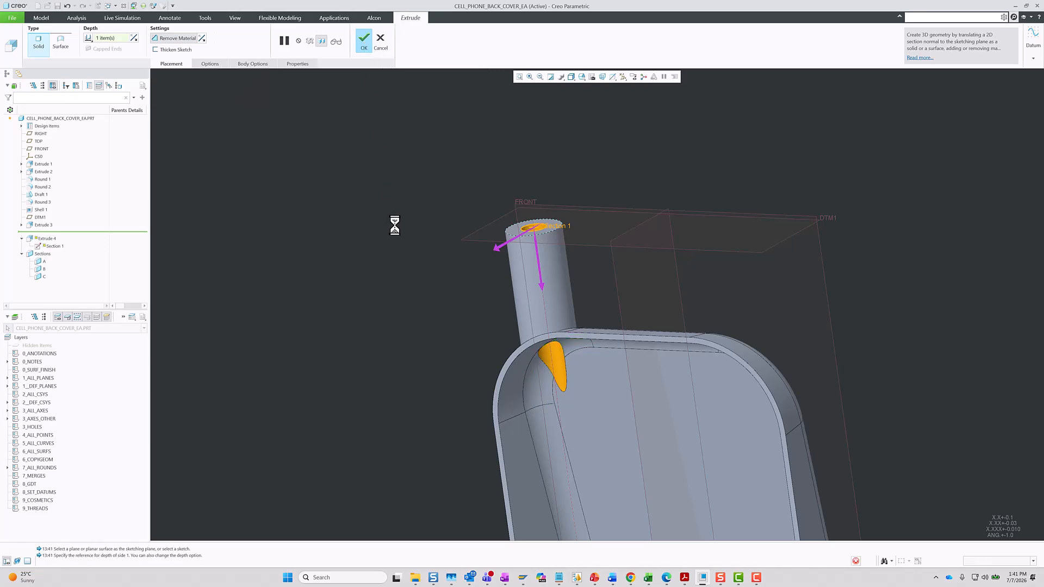
{"action": "left_click", "coordinate": [395, 226]}
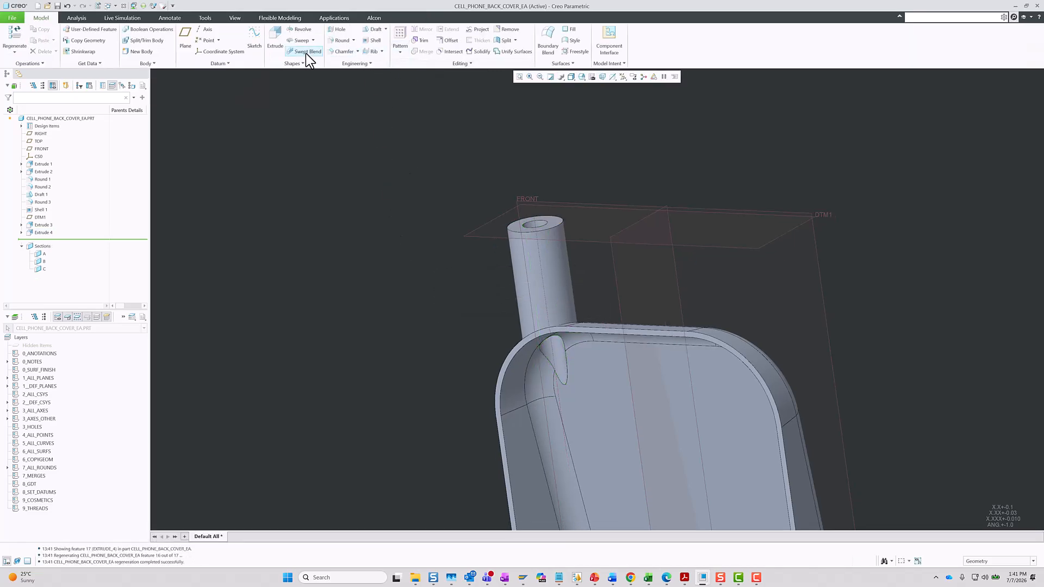
Start a Round on the outer edge of the cylinder's free end with a radius of 0.03.
{"action": "left_click", "coordinate": [341, 40]}
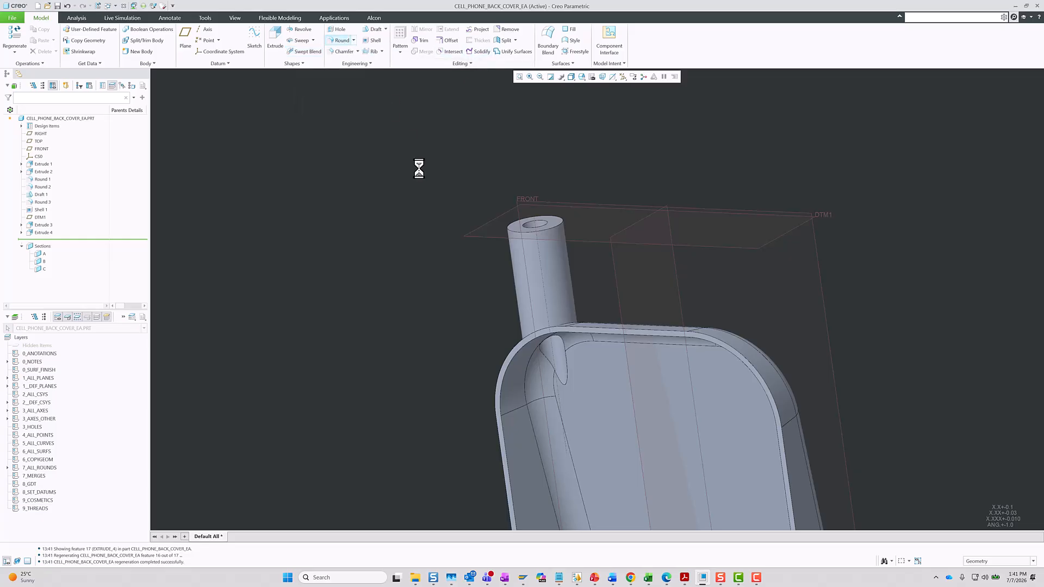
{"action": "left_click", "coordinate": [559, 233]}
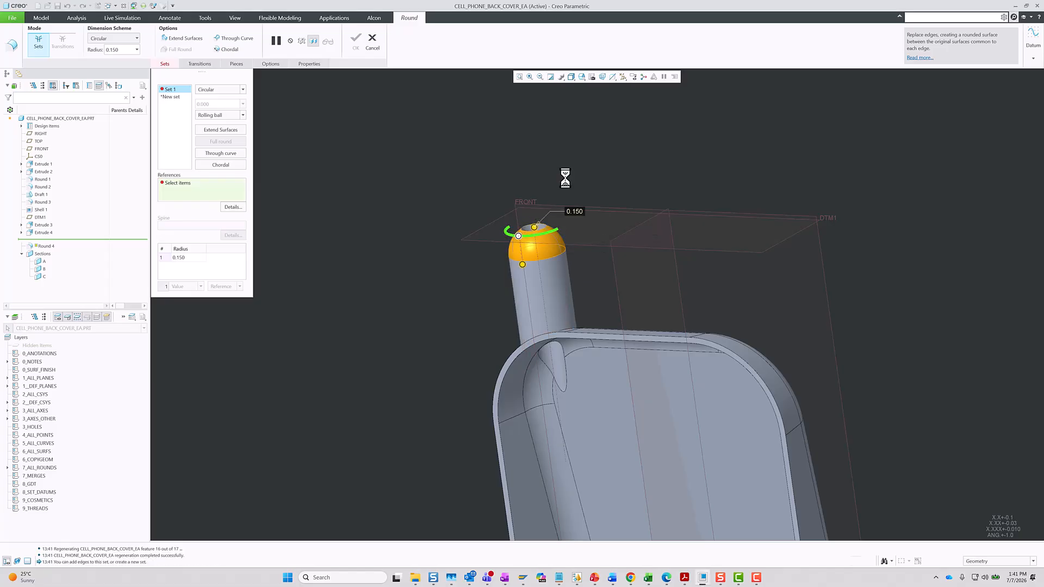
{"action": "left_click", "coordinate": [129, 50]}
{"action": "type", "text": "0.03"}
{"action": "key", "text": "Return"}
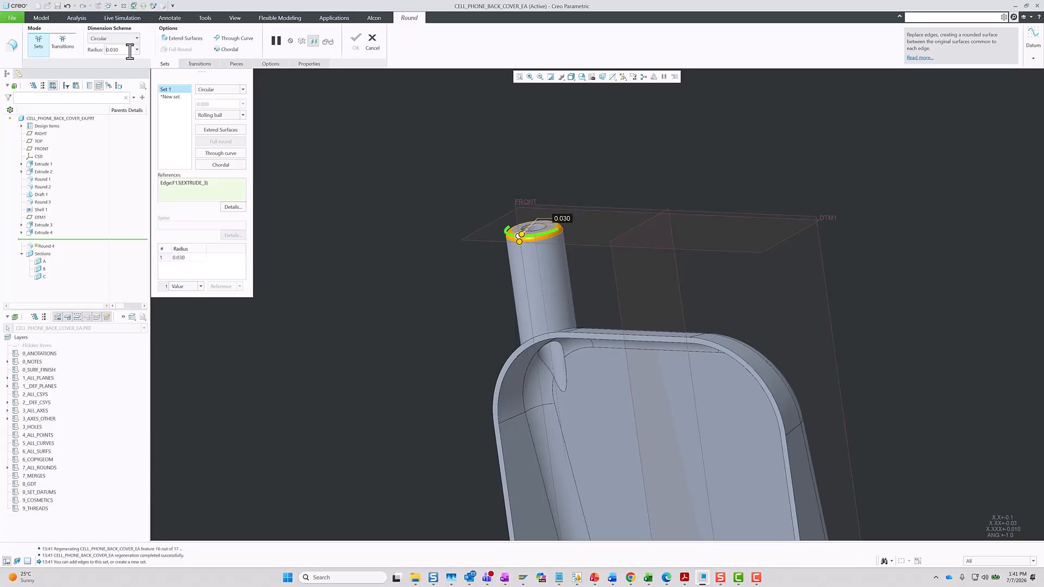
Add a second round set of radius 0.02 along the edge where the cylinder meets the cover, and complete the Round.
{"action": "middle_click_drag", "start_coordinate": [333, 249], "coordinate": [438, 292]}
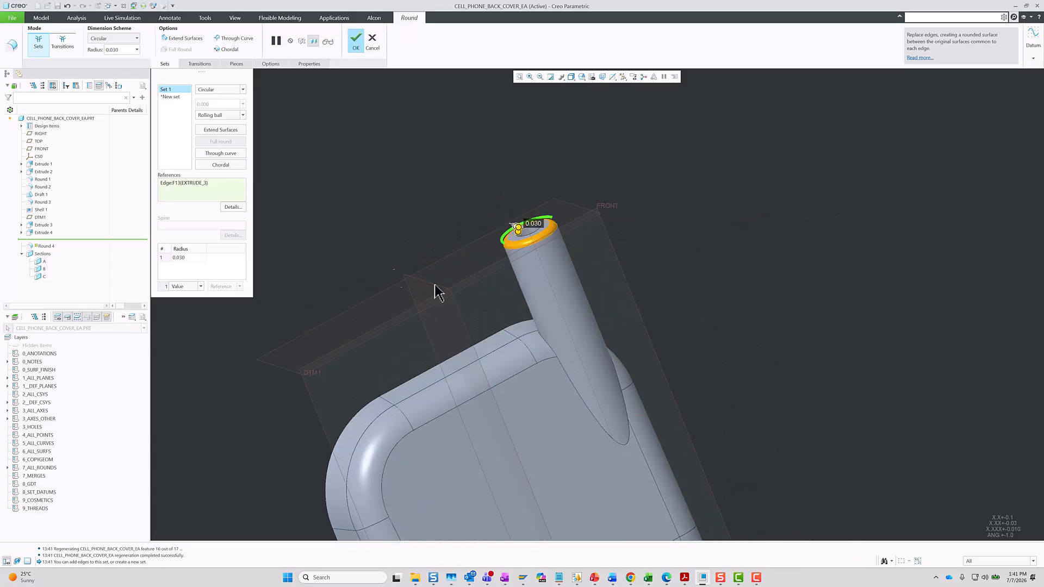
{"action": "left_click", "coordinate": [599, 430]}
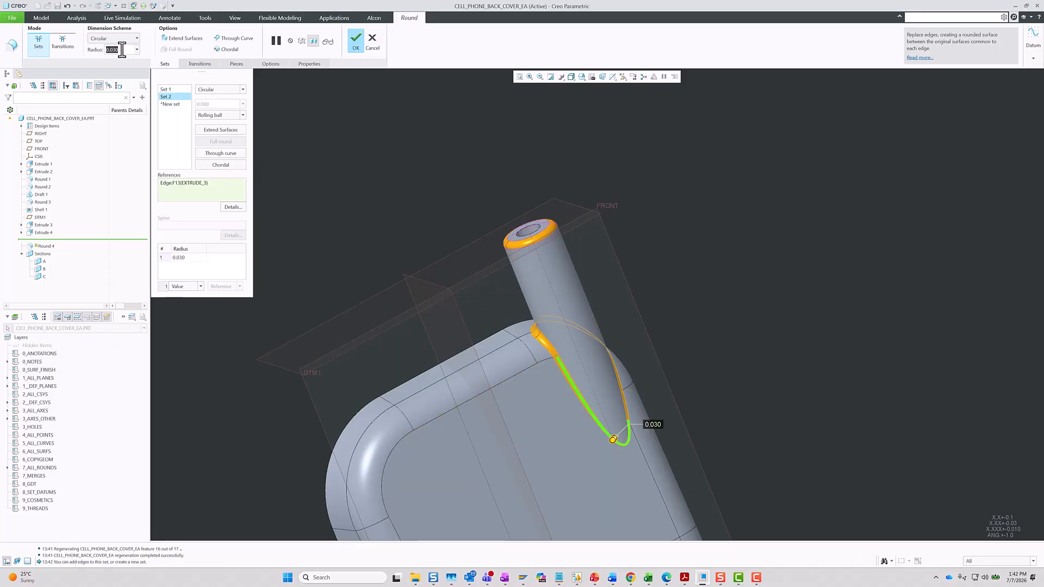
{"action": "type", "text": ".02"}
{"action": "key", "text": "Return"}
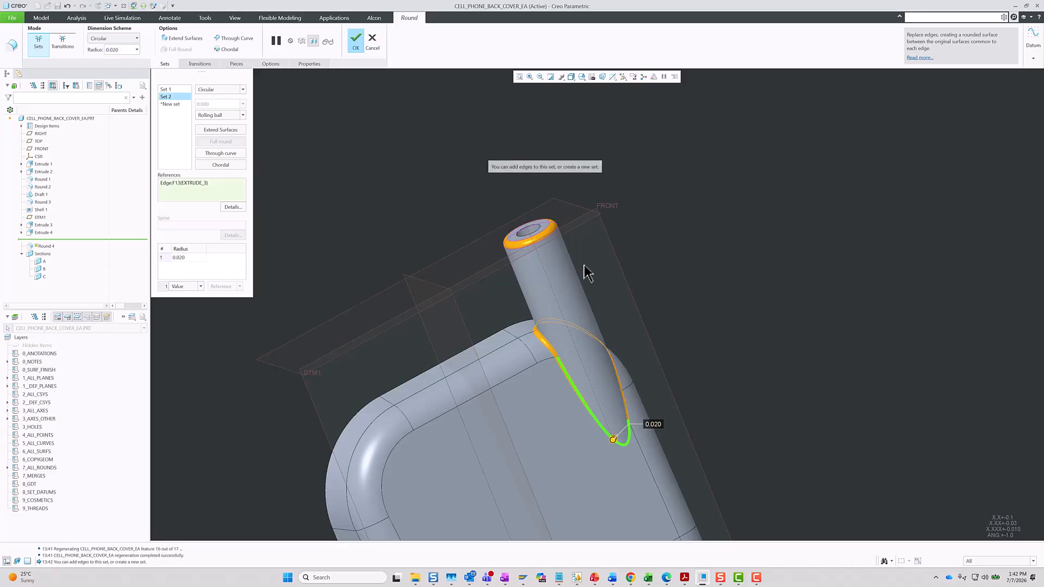
{"action": "left_click", "coordinate": [357, 41]}
{"action": "mouse_move", "coordinate": [608, 178]}
{"action": "middle_mouse_down"}
{"action": "mouse_move", "coordinate": [606, 214]}
{"action": "mouse_move", "coordinate": [645, 253]}
{"action": "mouse_move", "coordinate": [739, 234]}
{"action": "mouse_move", "coordinate": [803, 184]}
{"action": "mouse_move", "coordinate": [765, 238]}
{"action": "mouse_move", "coordinate": [709, 214]}
{"action": "mouse_move", "coordinate": [804, 165]}
{"action": "mouse_move", "coordinate": [840, 221]}
{"action": "middle_mouse_up"}
{"action": "left_click", "coordinate": [766, 238]}
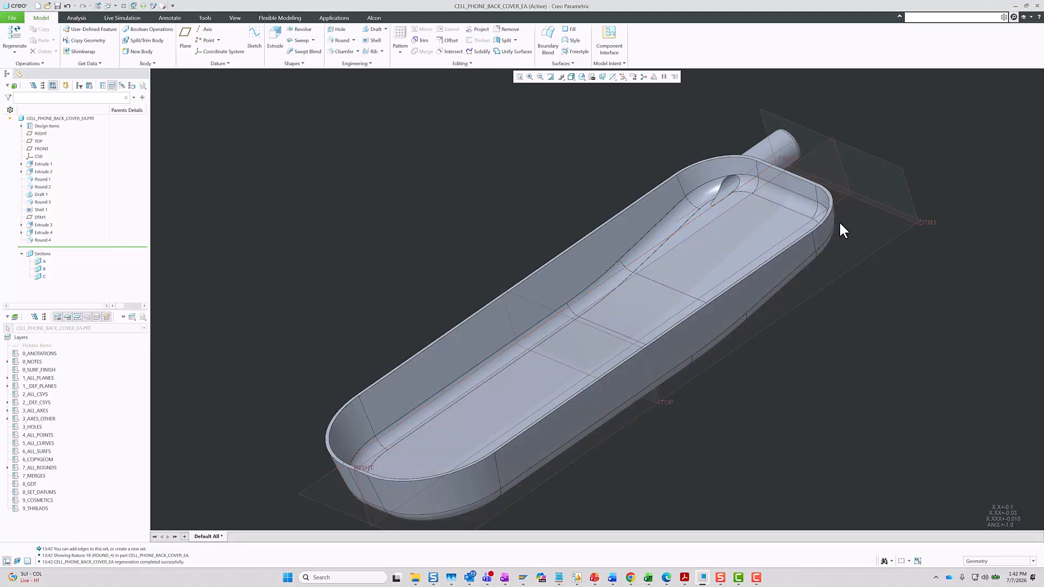
Create a datum plane offset from the cover's open rim face by -0.1, toward the inside of the cover.
{"action": "left_click", "coordinate": [185, 37]}
{"action": "scroll", "coordinate": [804, 232], "scroll_direction": "down", "scroll_amount": 5}
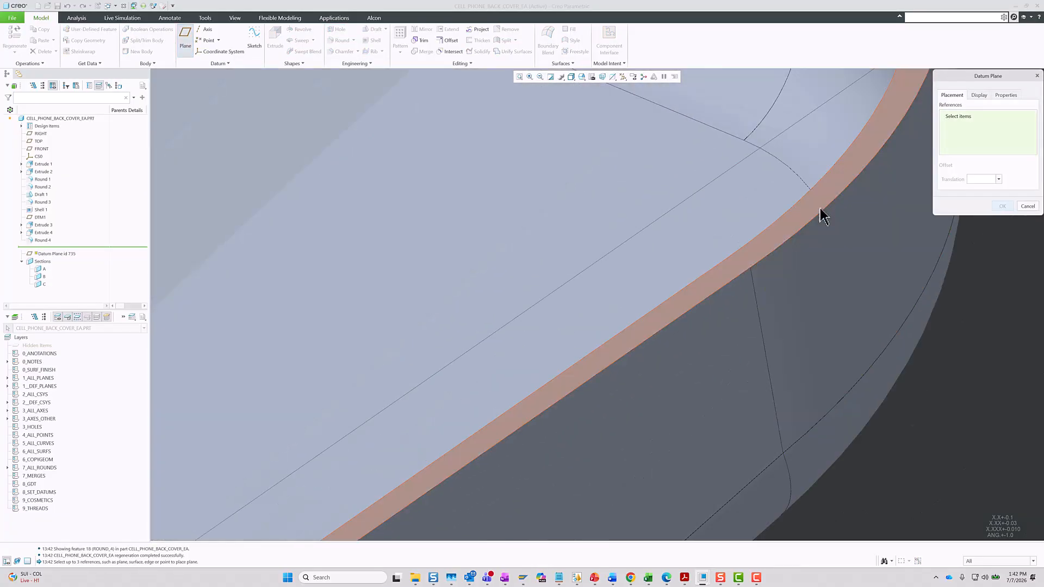
{"action": "left_click", "coordinate": [805, 228]}
{"action": "middle_click_drag", "start_coordinate": [810, 246], "coordinate": [776, 203]}
{"action": "double_click", "coordinate": [982, 180]}
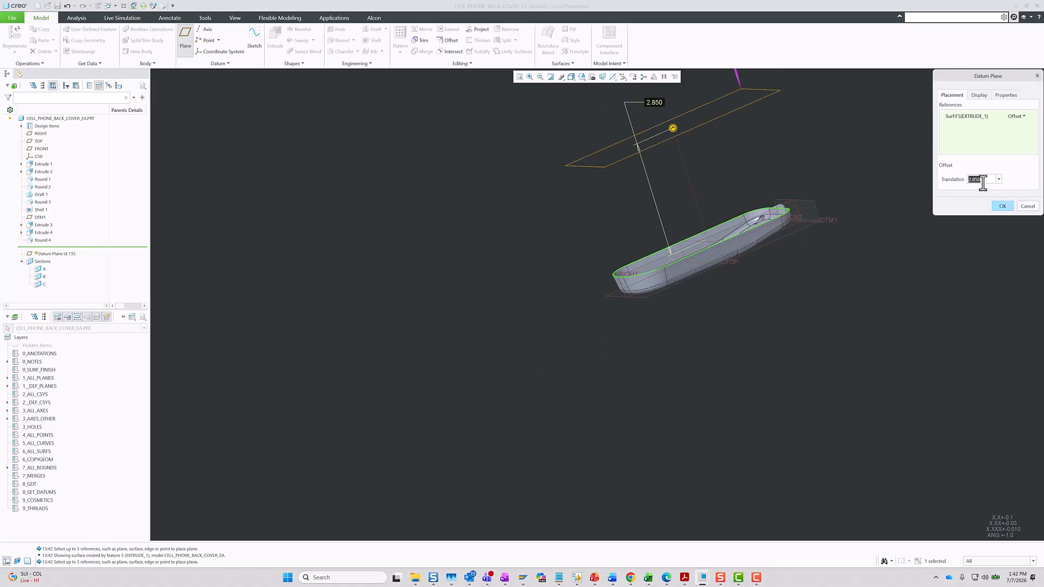
{"action": "type", "text": "-.1"}
{"action": "key", "text": "Return"}
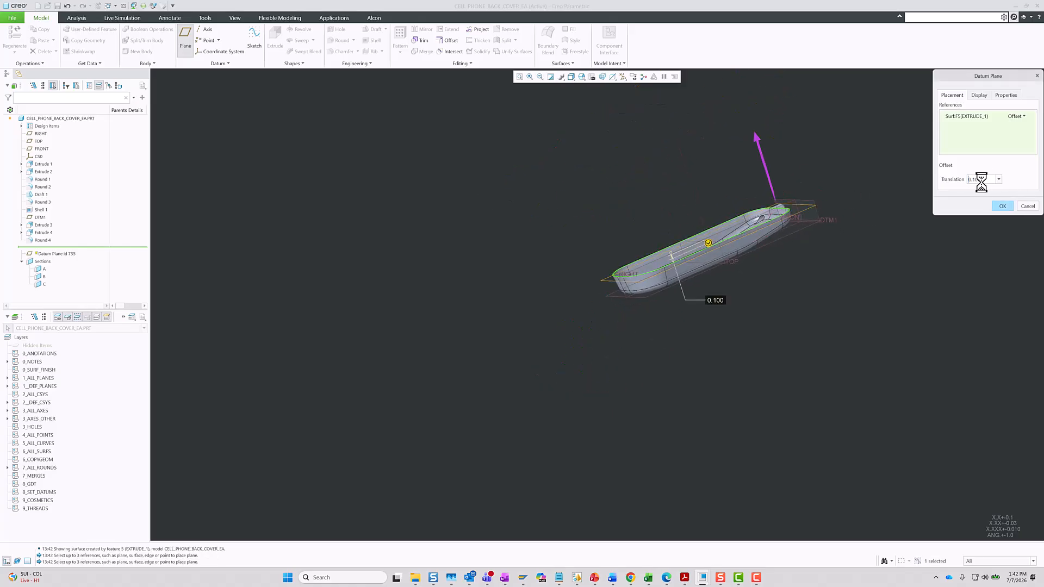
{"action": "scroll", "coordinate": [735, 248], "scroll_direction": "down", "scroll_amount": 3}
{"action": "middle_click_drag", "start_coordinate": [852, 221], "coordinate": [876, 205]}
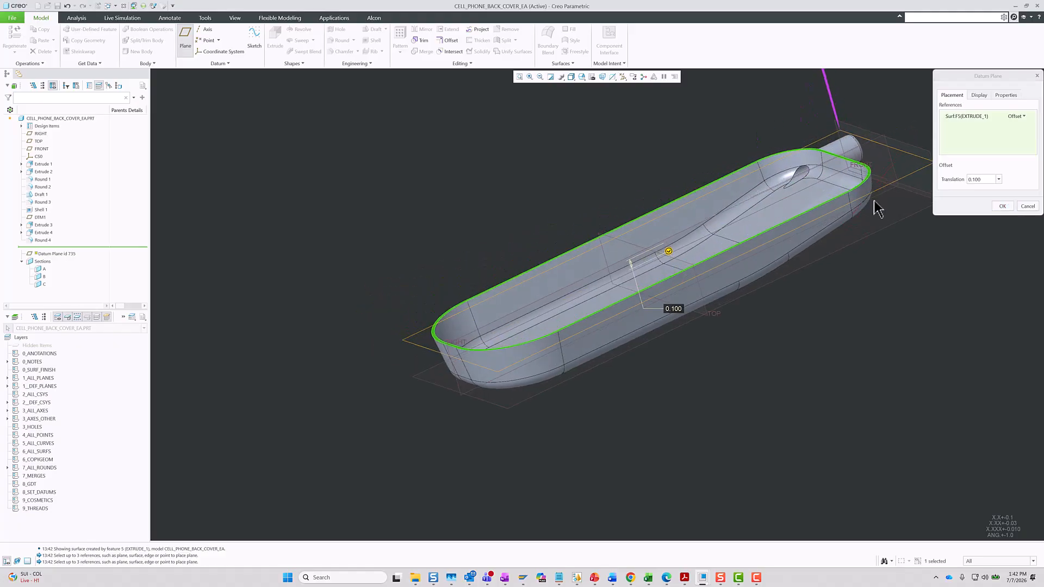
{"action": "left_click", "coordinate": [1005, 207]}
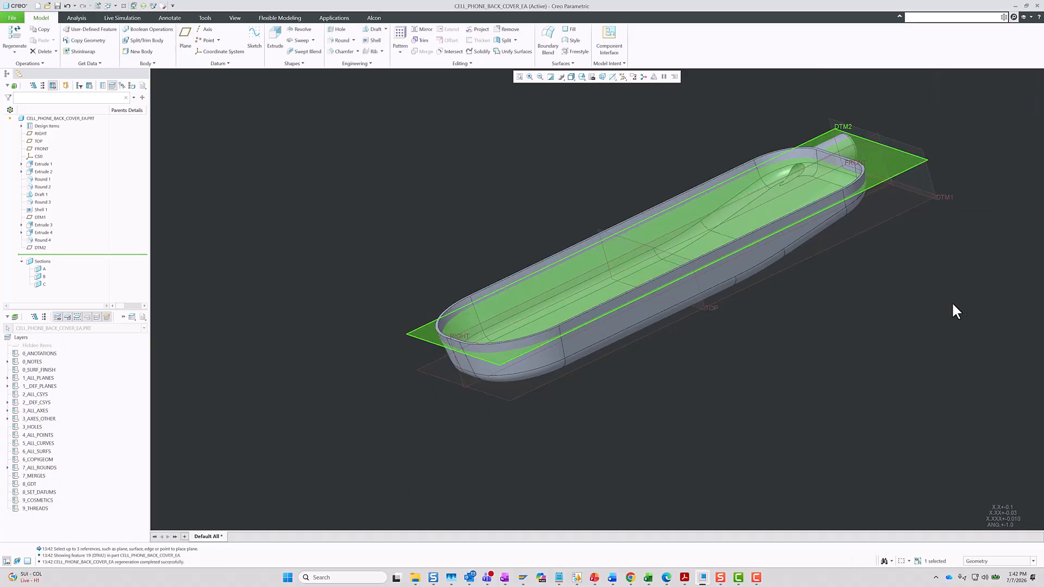
Start an Extrude with its sketch on the new offset datum plane, viewed parallel to the sketch plane.
{"action": "middle_click_drag", "start_coordinate": [967, 291], "coordinate": [822, 265]}
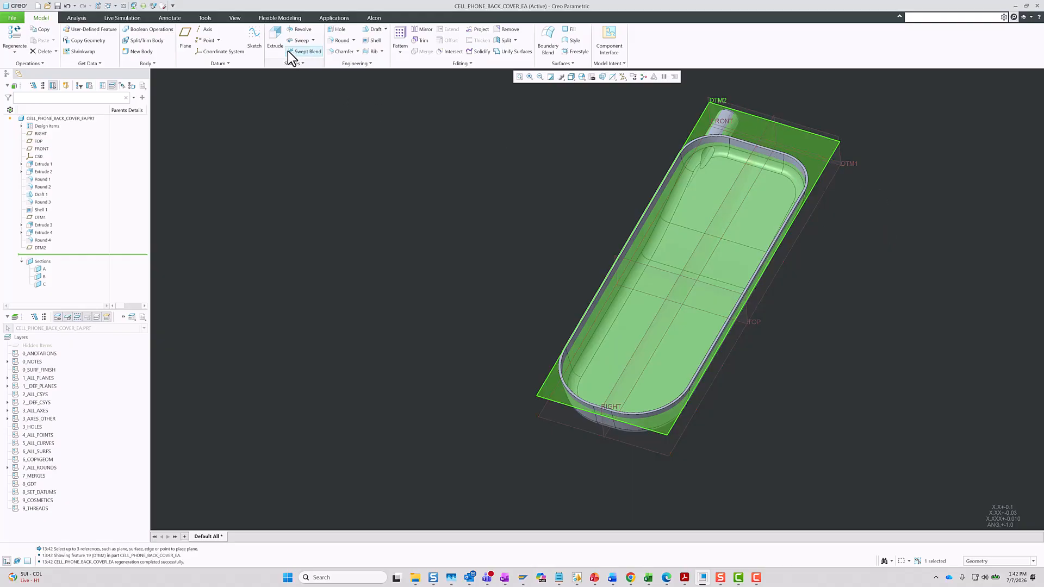
{"action": "left_click", "coordinate": [274, 46]}
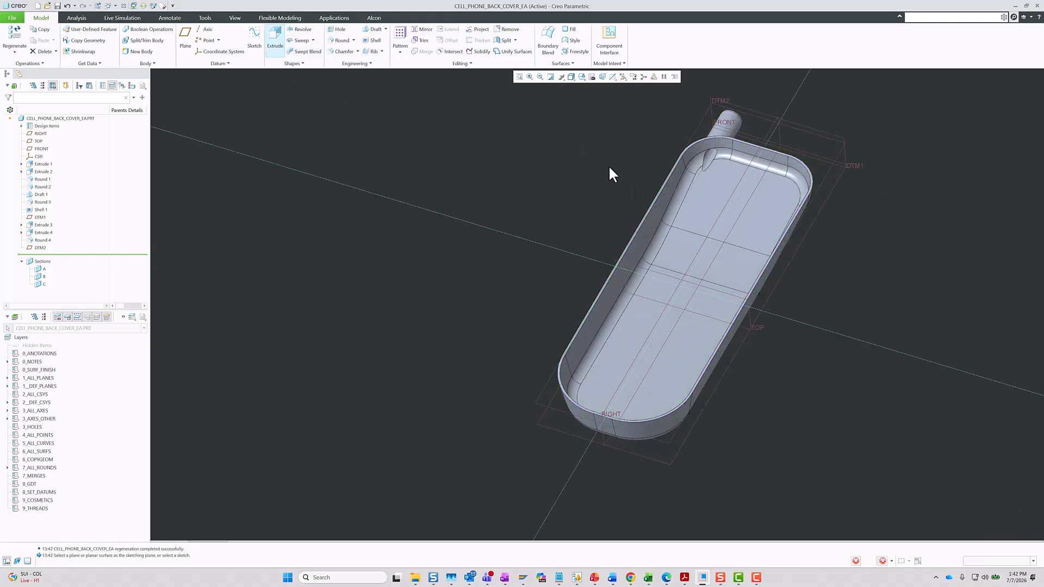
{"action": "left_click", "coordinate": [608, 77]}
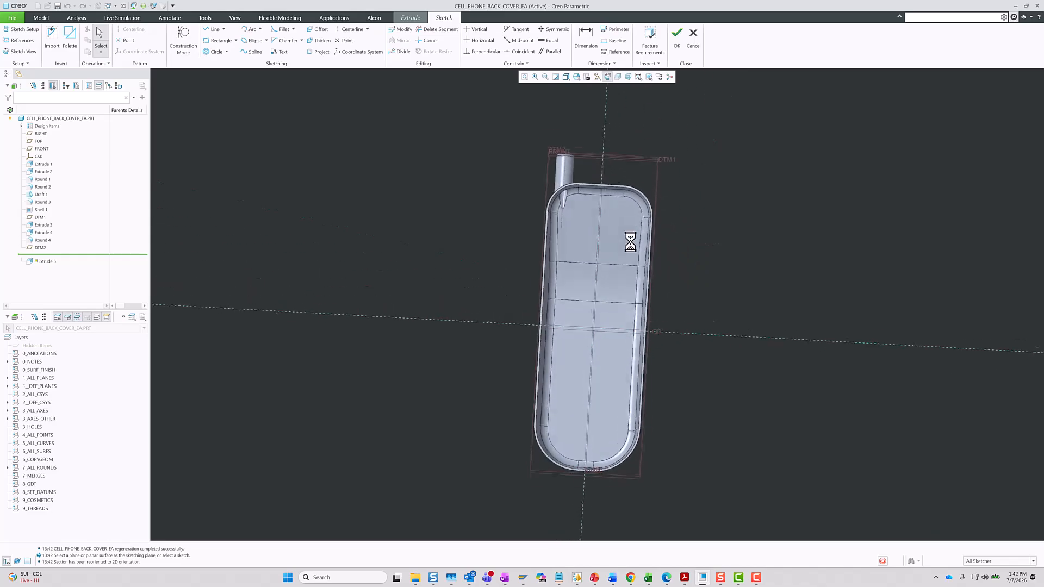
Sketch two equal circles about 0.227 in diameter to the right of the vertical centerline, one near each end of the cover.
{"action": "left_click", "coordinate": [227, 52]}
{"action": "left_click", "coordinate": [219, 66]}
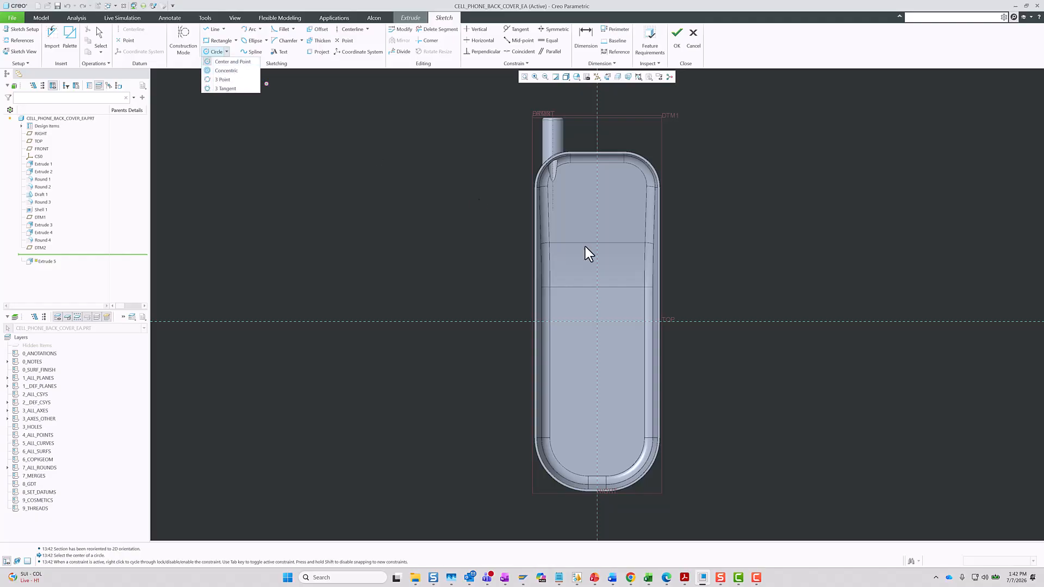
{"action": "left_click", "coordinate": [619, 188]}
{"action": "left_click", "coordinate": [625, 195]}
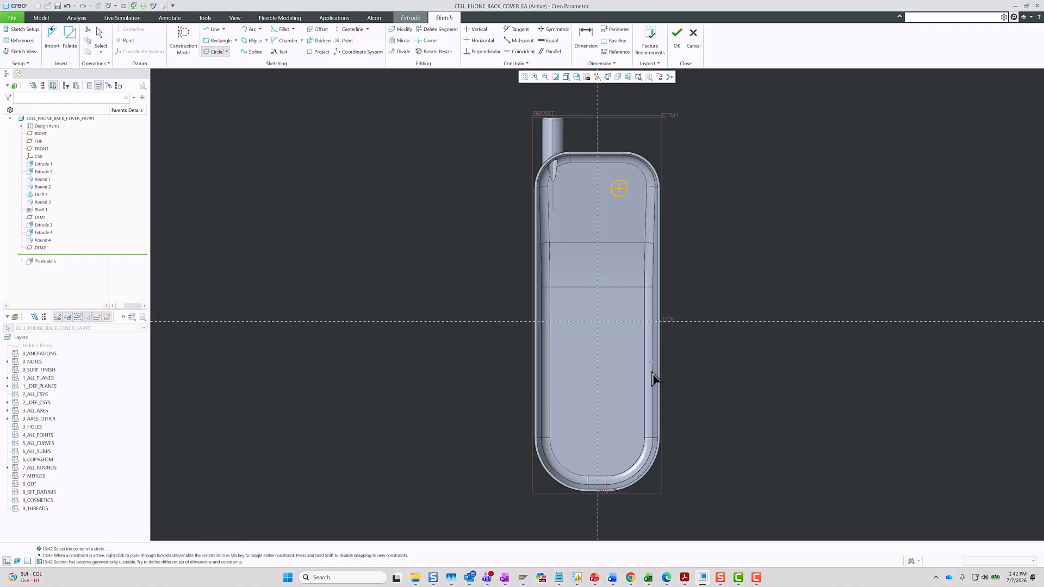
{"action": "left_click", "coordinate": [635, 437]}
{"action": "left_click", "coordinate": [641, 444]}
{"action": "middle_click", "coordinate": [683, 379]}
Locate the upper circle's center 0.4 and the lower circle's center 0.5 from the vertical centerline.
{"action": "scroll", "coordinate": [633, 198], "scroll_direction": "down", "scroll_amount": 4}
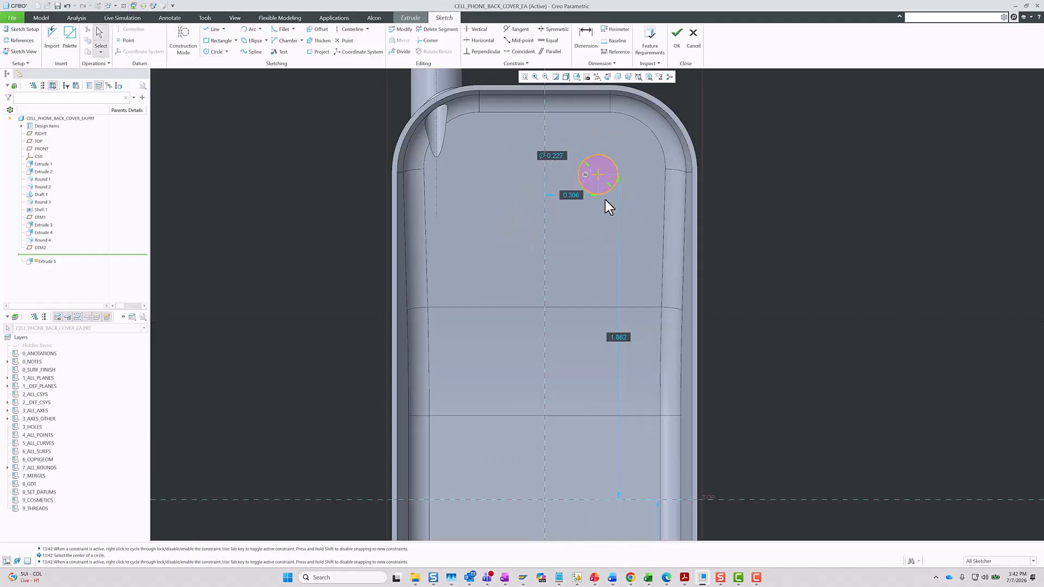
{"action": "double_click", "coordinate": [573, 195]}
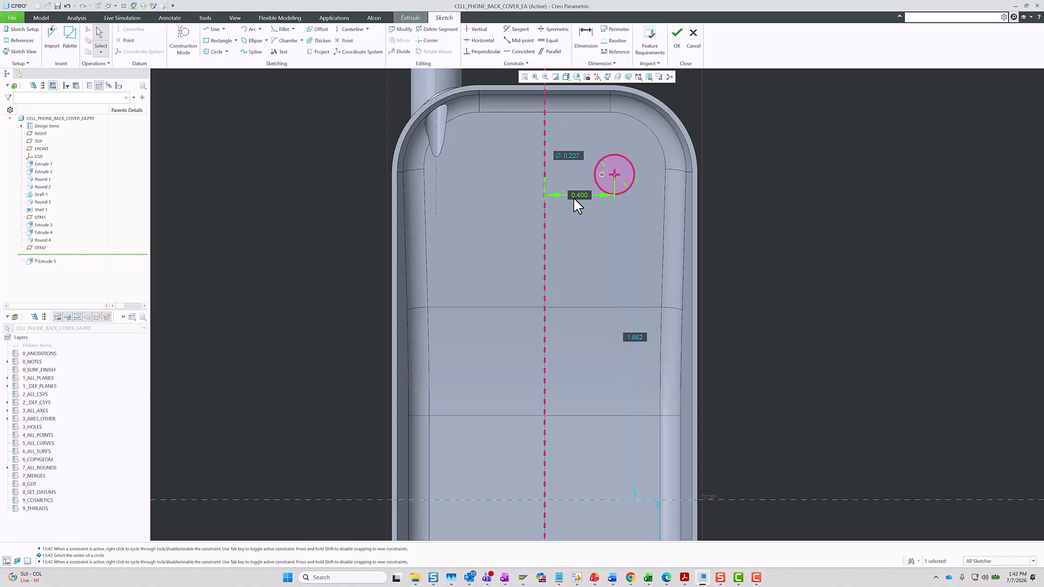
{"action": "scroll", "coordinate": [572, 193], "scroll_direction": "up", "scroll_amount": 4}
{"action": "key", "text": "Return"}
{"action": "double_click", "coordinate": [579, 441]}
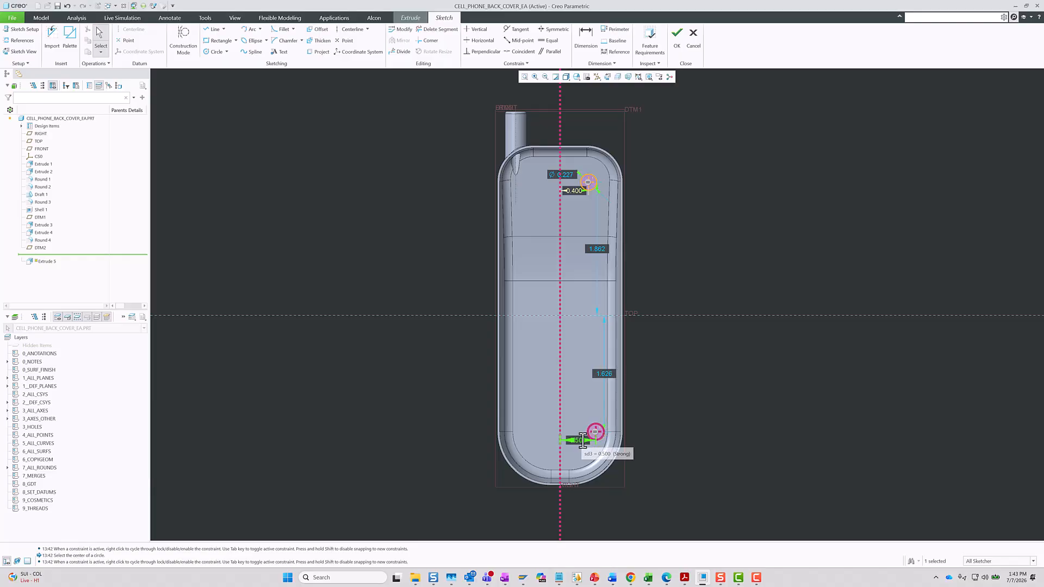
{"action": "scroll", "coordinate": [593, 450], "scroll_direction": "down", "scroll_amount": 3}
{"action": "scroll", "coordinate": [618, 406], "scroll_direction": "up", "scroll_amount": 2}
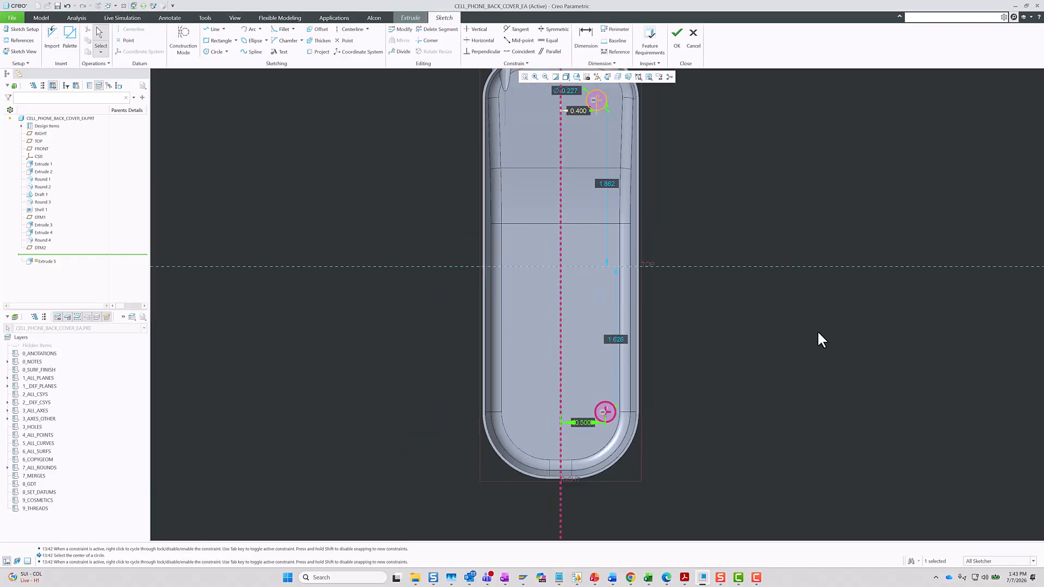
Dimension the lower circle's center 0.31 above the bottom outer edge of the cover.
{"action": "left_click", "coordinate": [585, 38]}
{"action": "scroll", "coordinate": [568, 493], "scroll_direction": "down", "scroll_amount": 4}
{"action": "scroll", "coordinate": [569, 489], "scroll_direction": "down", "scroll_amount": 2}
{"action": "left_click", "coordinate": [566, 456]}
{"action": "scroll", "coordinate": [596, 419], "scroll_direction": "up", "scroll_amount": 3}
{"action": "scroll", "coordinate": [665, 321], "scroll_direction": "down", "scroll_amount": 3}
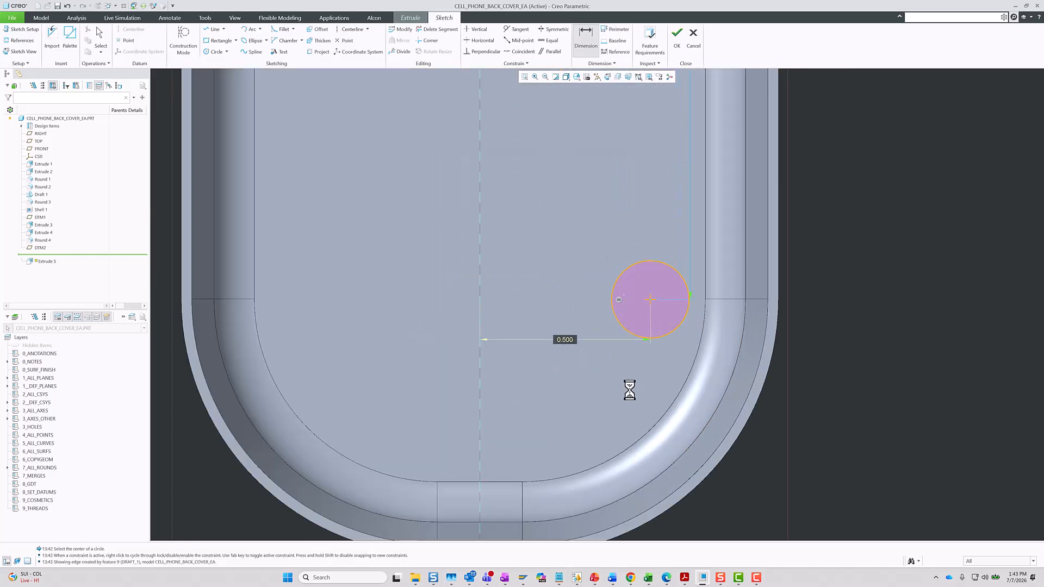
{"action": "scroll", "coordinate": [634, 375], "scroll_direction": "up", "scroll_amount": 3}
{"action": "scroll", "coordinate": [642, 351], "scroll_direction": "down", "scroll_amount": 2}
{"action": "scroll", "coordinate": [645, 366], "scroll_direction": "up", "scroll_amount": 2}
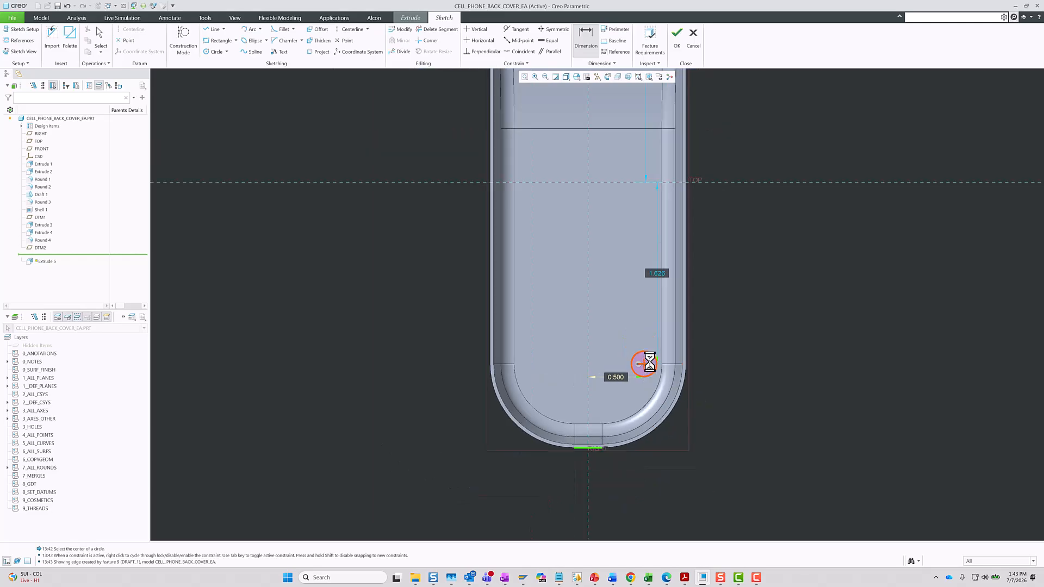
{"action": "middle_click", "coordinate": [709, 408]}
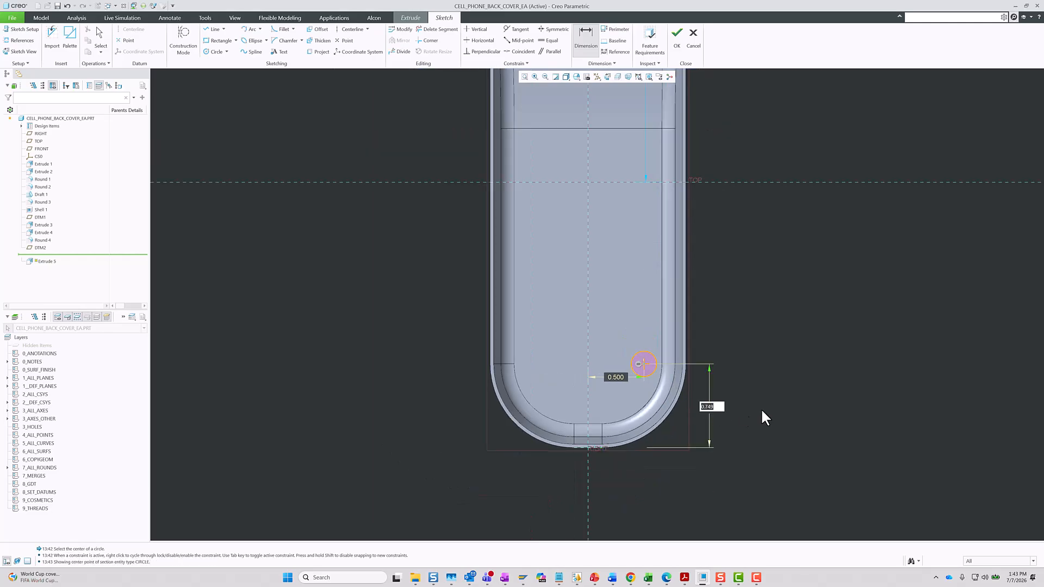
{"action": "type", "text": "0.31"}
{"action": "key", "text": "Return"}
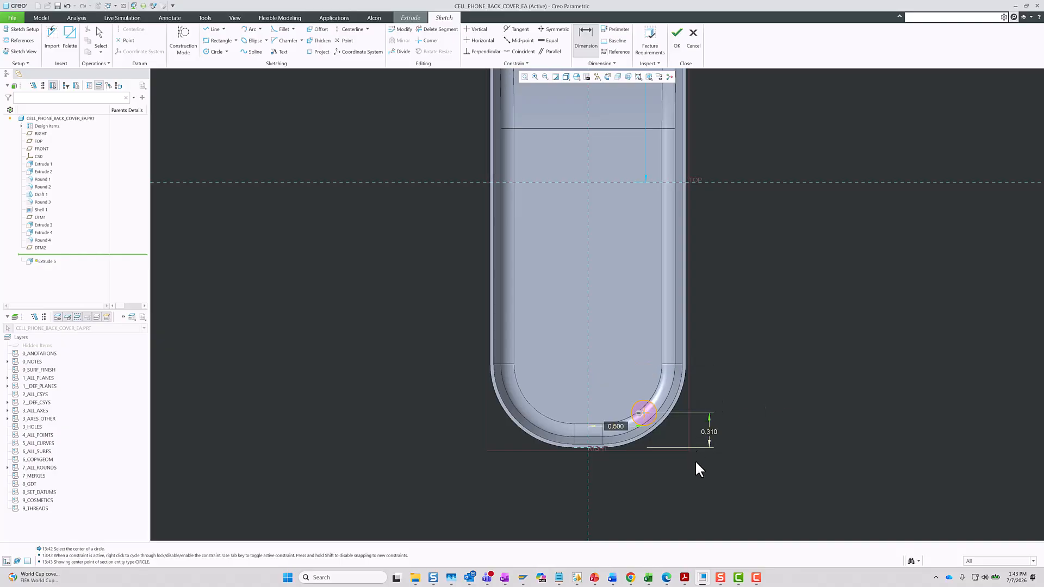
Dimension the vertical distance between the two circle centers as 4.
{"action": "scroll", "coordinate": [694, 451], "scroll_direction": "up", "scroll_amount": 3}
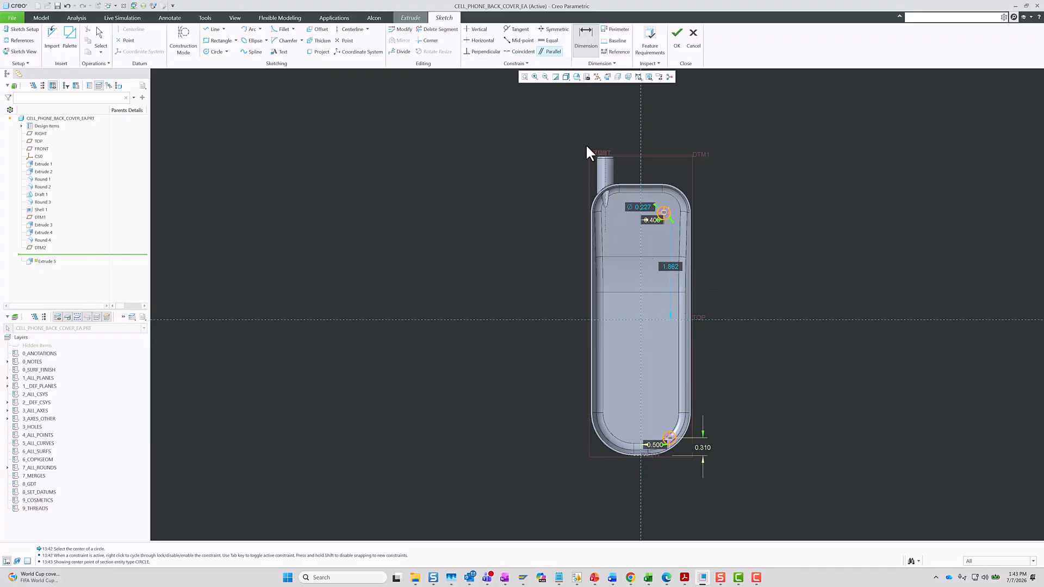
{"action": "scroll", "coordinate": [683, 422], "scroll_direction": "down", "scroll_amount": 5}
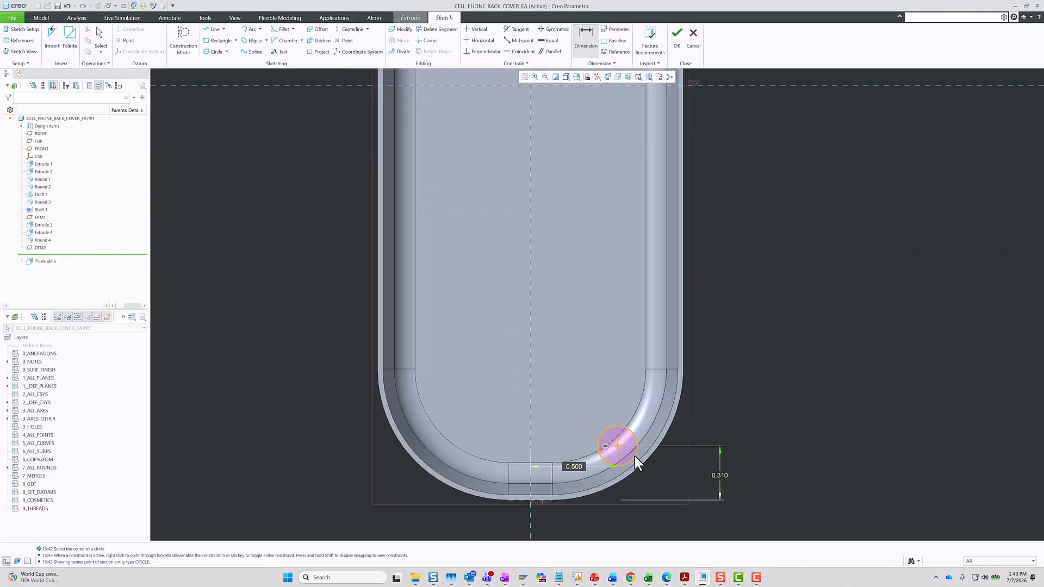
{"action": "scroll", "coordinate": [663, 431], "scroll_direction": "up", "scroll_amount": 5}
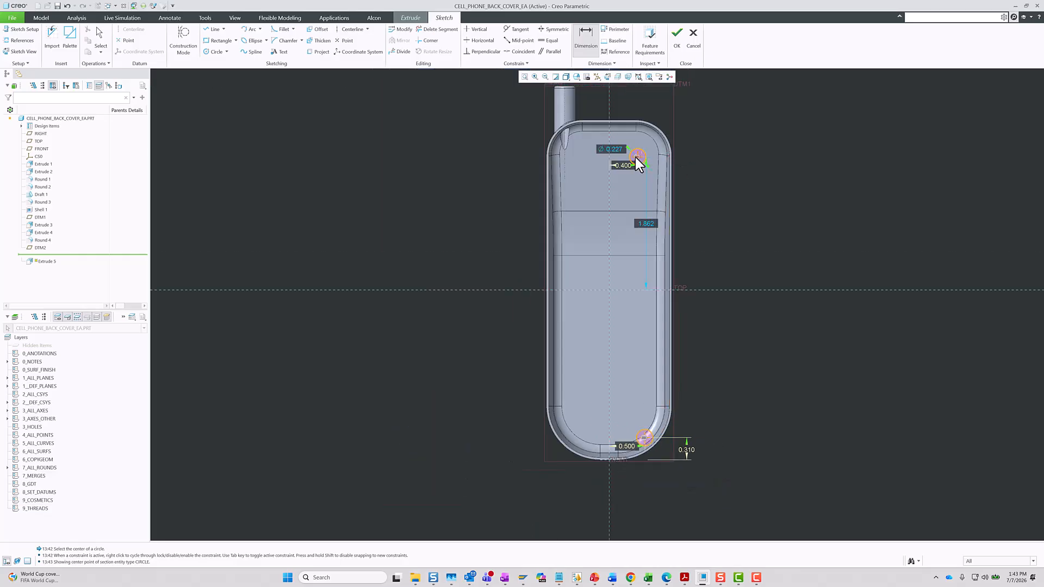
{"action": "left_click", "coordinate": [645, 440]}
{"action": "middle_click", "coordinate": [731, 323]}
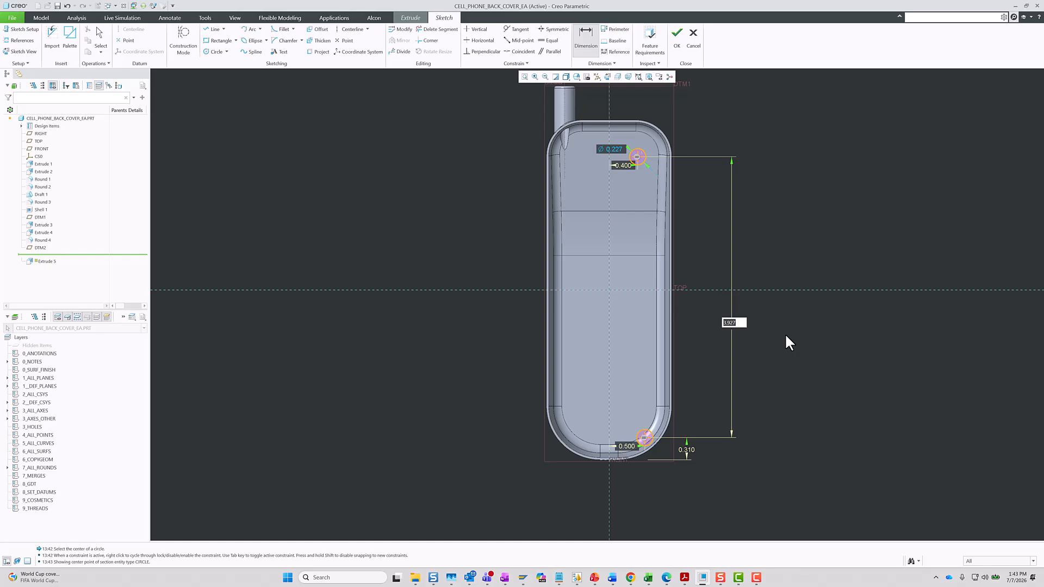
{"action": "type", "text": "4"}
{"action": "key", "text": "Return"}
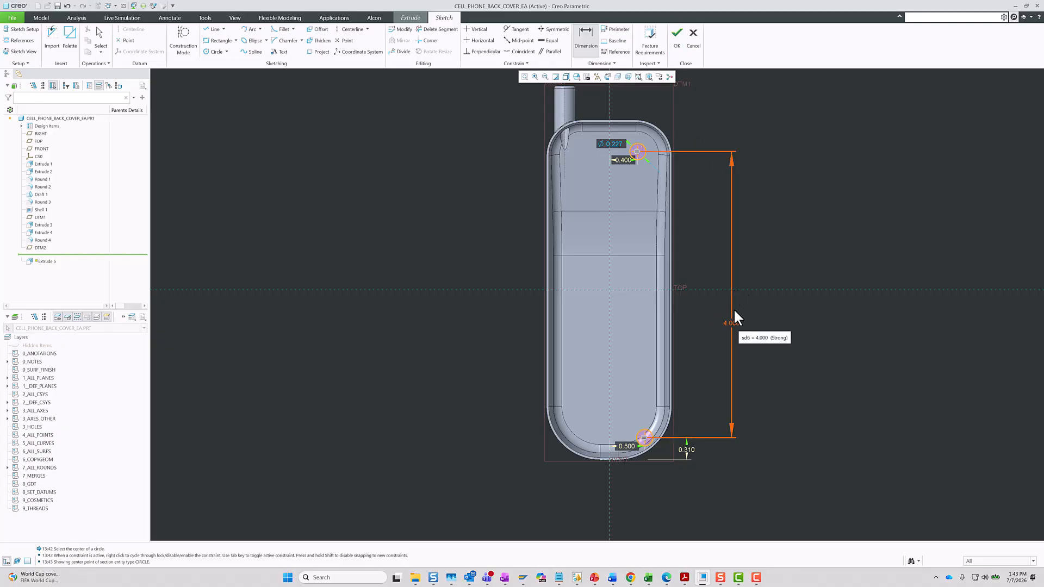
Set the circles' diameter to 0.19 and finish the boss sketch.
{"action": "double_click", "coordinate": [615, 144]}
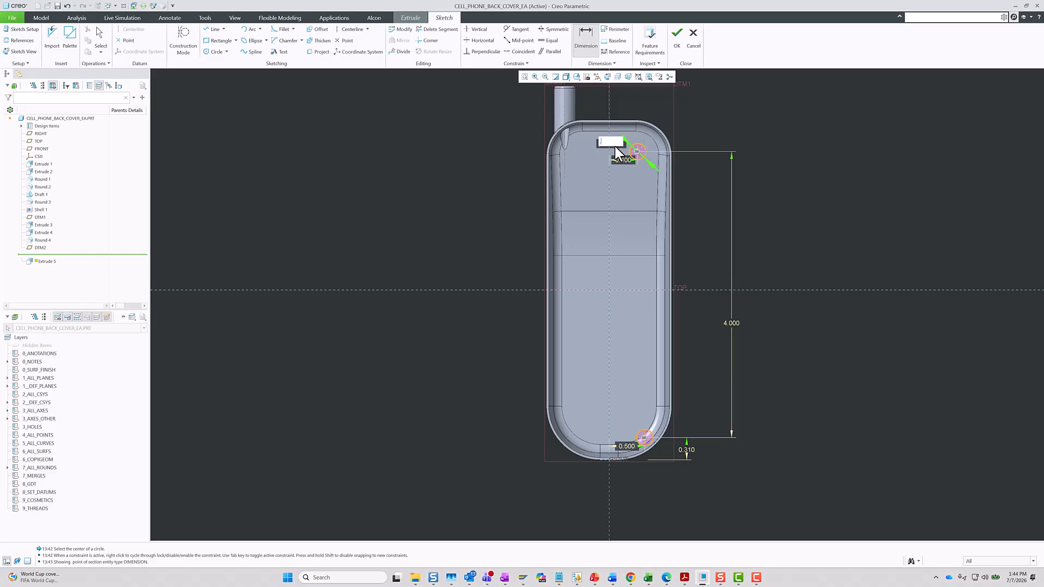
{"action": "type", "text": ".19"}
{"action": "key", "text": "Return"}
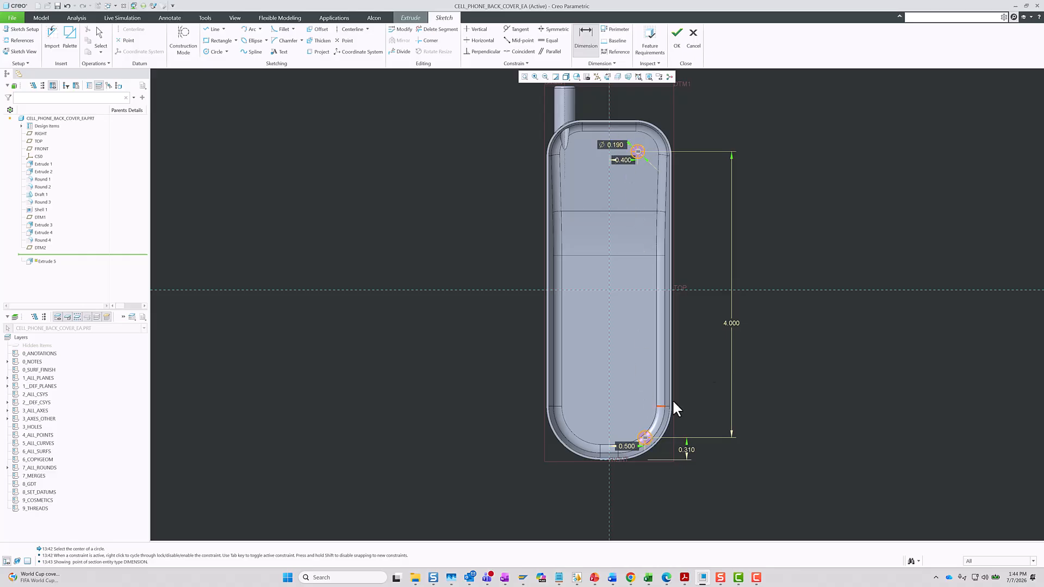
{"action": "left_click", "coordinate": [675, 40]}
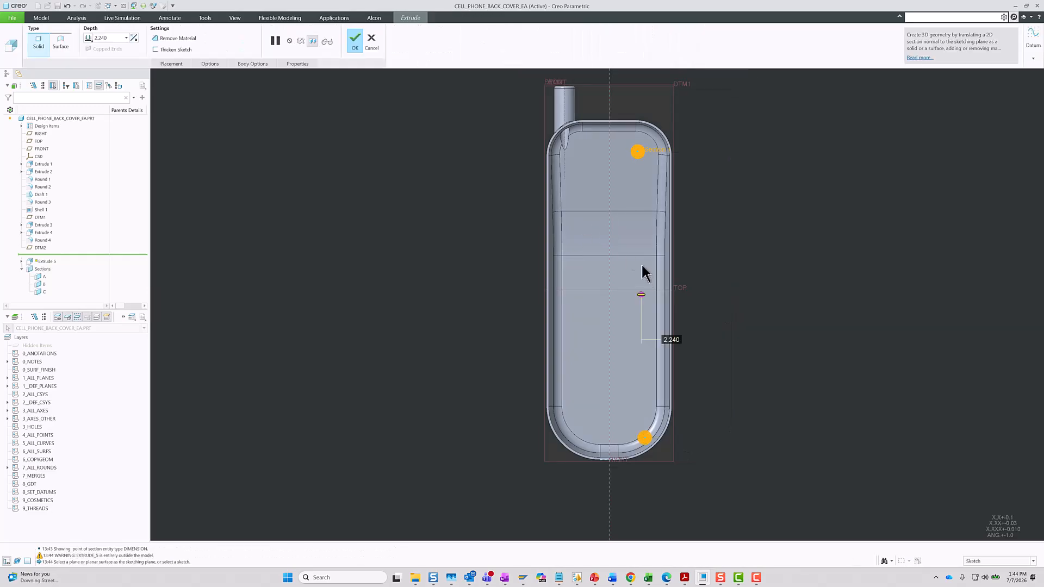
Flip the extrusion toward the cover's inner floor and complete the two bosses with a To Next depth.
{"action": "left_click", "coordinate": [134, 39]}
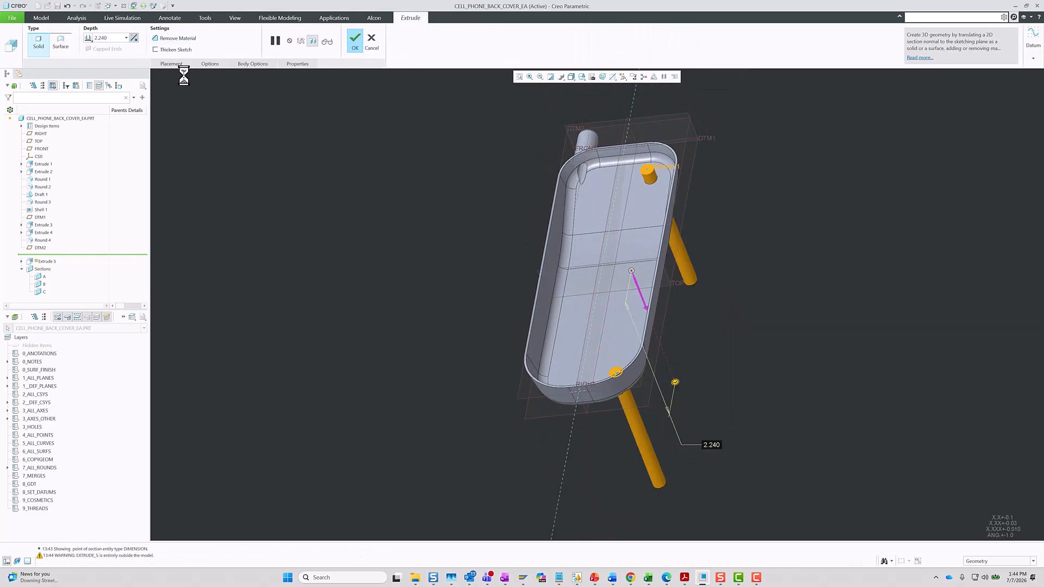
{"action": "left_click", "coordinate": [89, 39]}
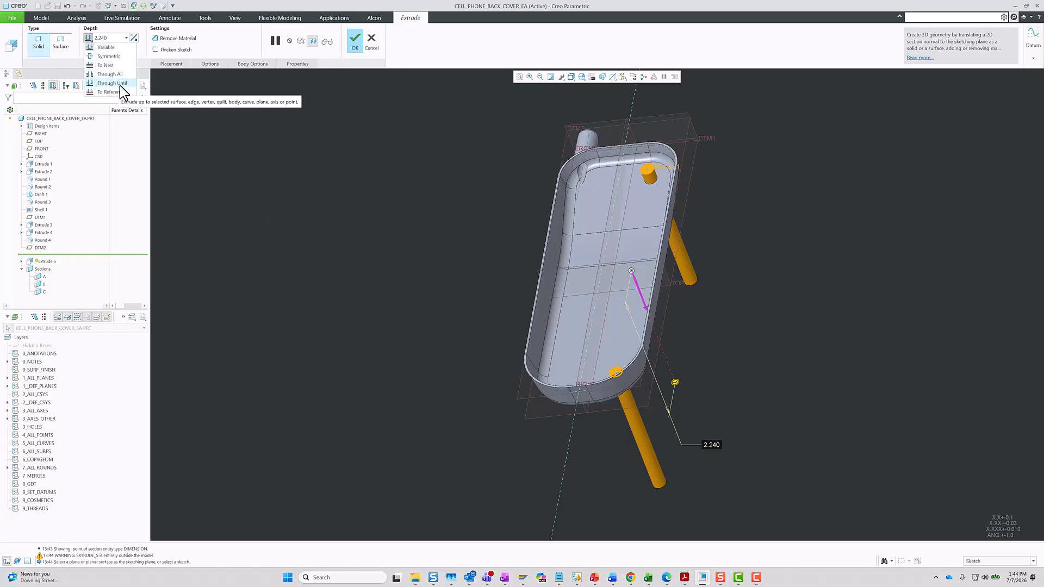
{"action": "left_click", "coordinate": [117, 65]}
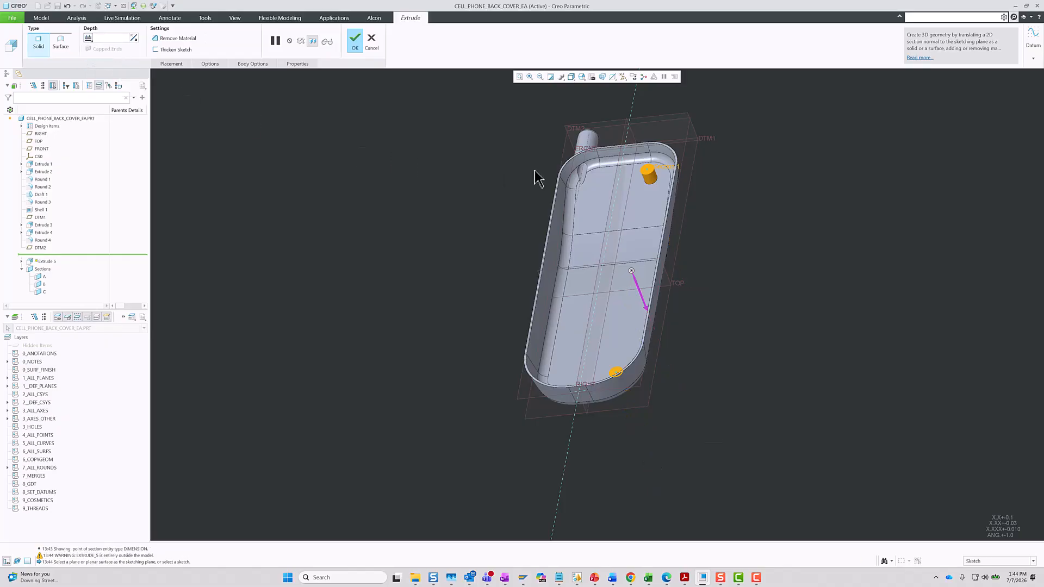
{"action": "scroll", "coordinate": [612, 239], "scroll_direction": "down", "scroll_amount": 3}
{"action": "middle_click_drag", "start_coordinate": [612, 202], "coordinate": [608, 247]}
{"action": "scroll", "coordinate": [621, 279], "scroll_direction": "up", "scroll_amount": 4}
{"action": "middle_click_drag", "start_coordinate": [633, 336], "coordinate": [614, 261]}
{"action": "left_click", "coordinate": [355, 40]}
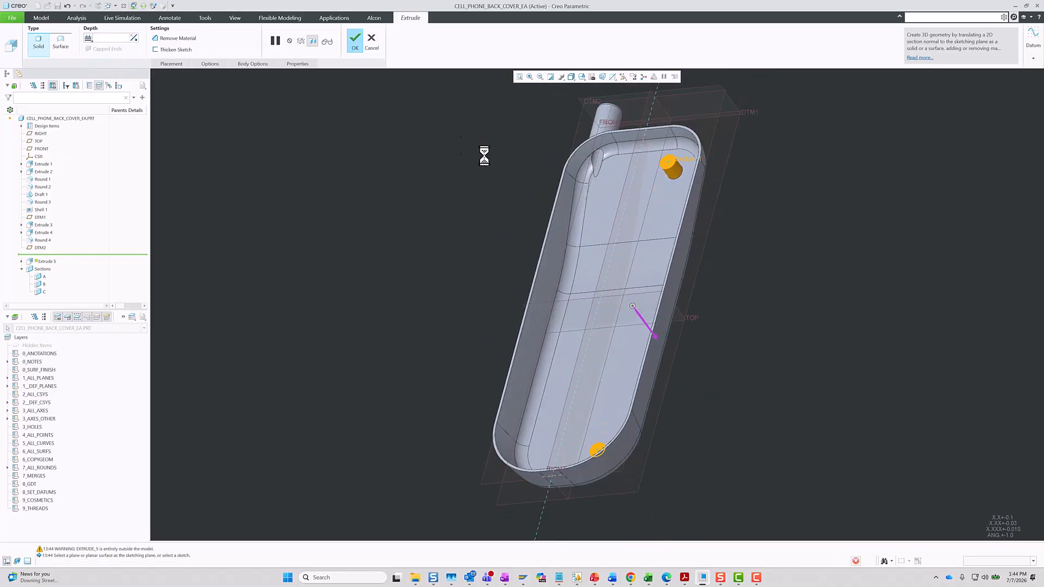
Start a Hole on the cover's flat outer back face, coaxial with the axis of the boss farthest from the antenna.
{"action": "middle_click_drag", "start_coordinate": [672, 192], "coordinate": [593, 168]}
{"action": "scroll", "coordinate": [609, 359], "scroll_direction": "up", "scroll_amount": 2}
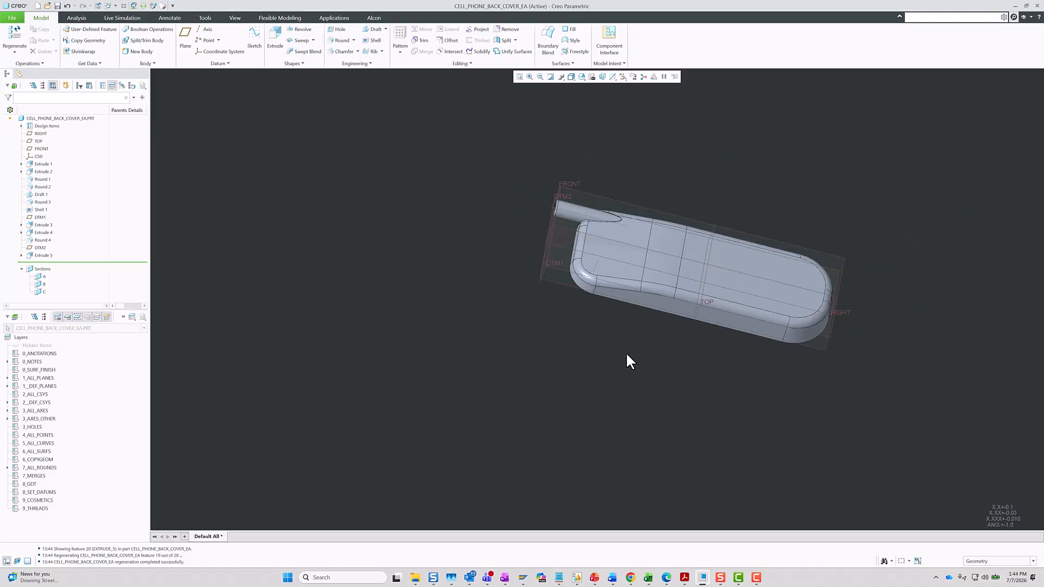
{"action": "scroll", "coordinate": [661, 340], "scroll_direction": "down", "scroll_amount": 4}
{"action": "scroll", "coordinate": [661, 339], "scroll_direction": "up", "scroll_amount": 1}
{"action": "middle_click_drag", "start_coordinate": [530, 217], "coordinate": [489, 209]}
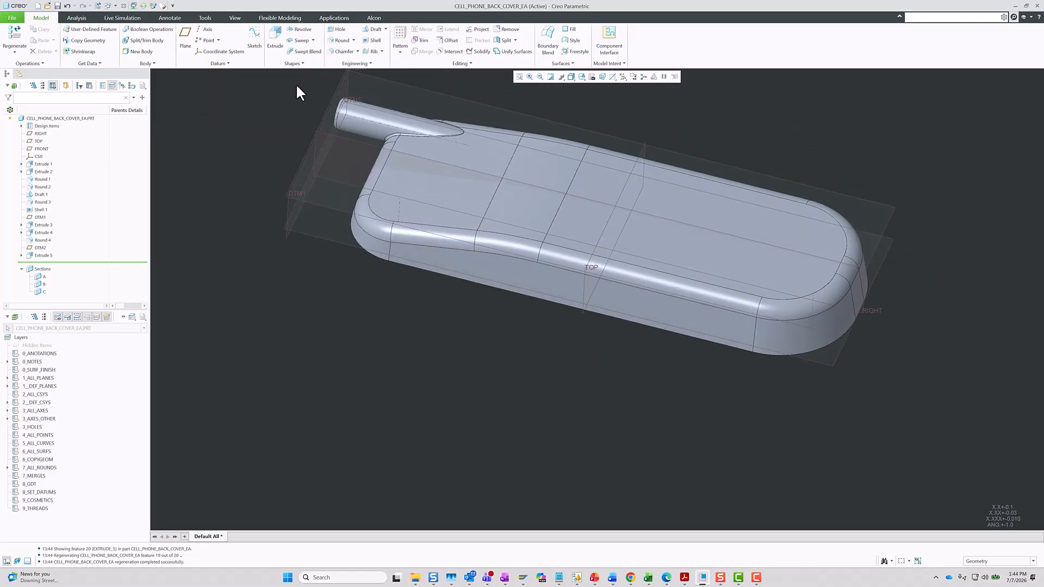
{"action": "left_click", "coordinate": [339, 29]}
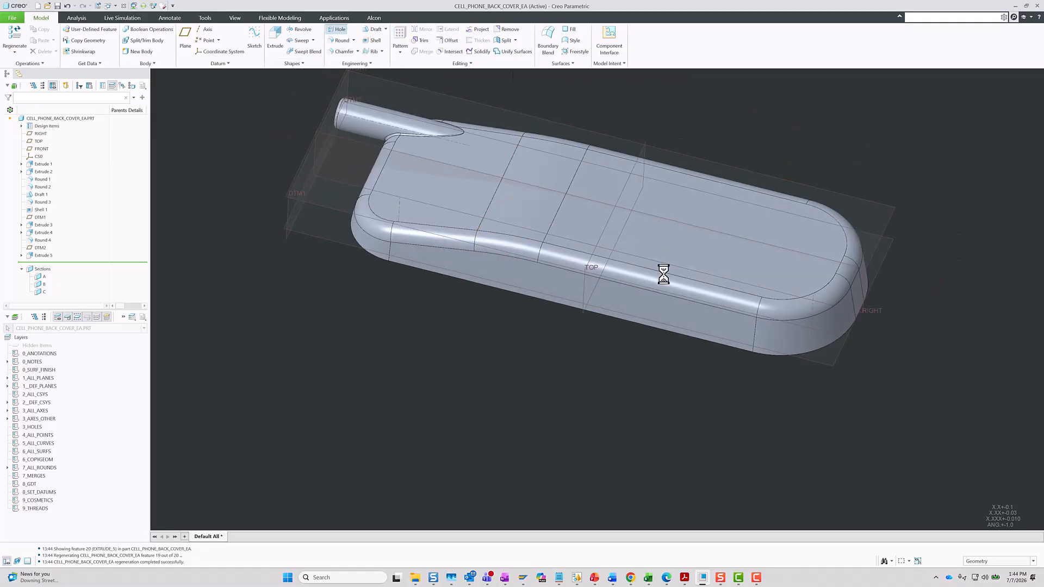
{"action": "left_click", "coordinate": [743, 267]}
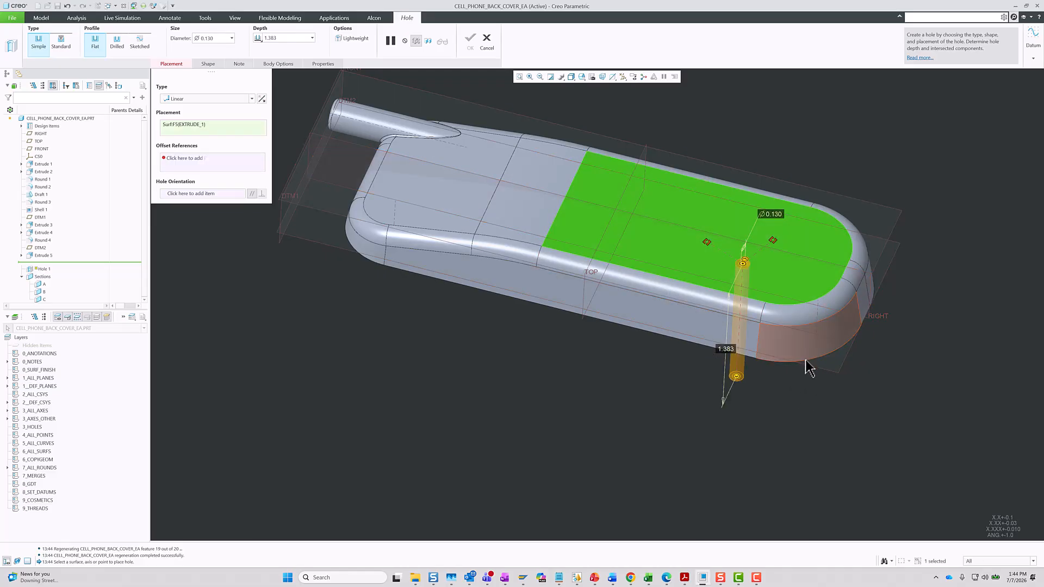
{"action": "left_click", "coordinate": [817, 312], "text": "ctrl"}
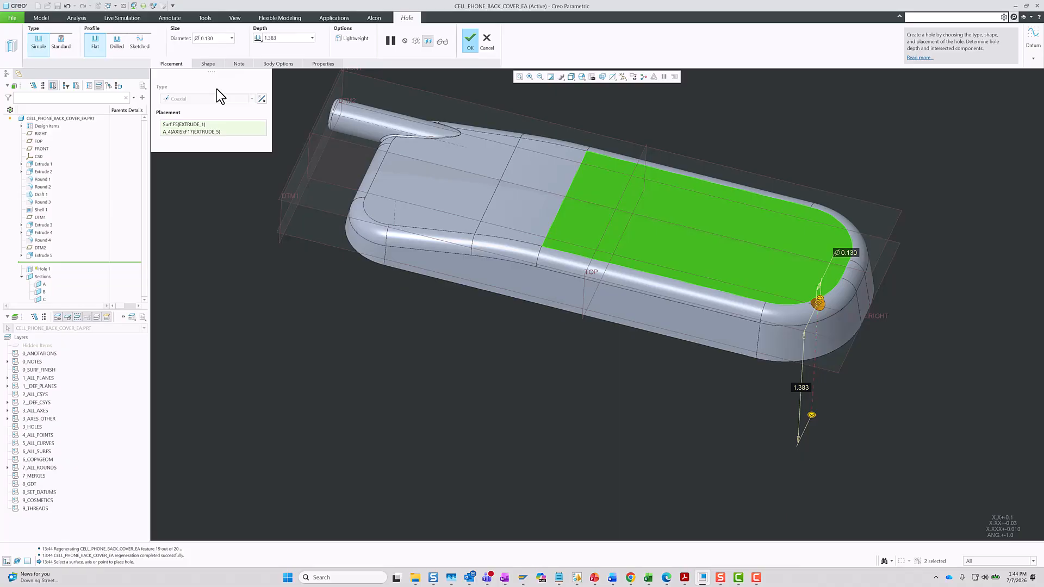
Set the simple hole's diameter to 0.090 and its depth to Through All.
{"action": "double_click", "coordinate": [218, 40]}
{"action": "type", "text": "0.090"}
{"action": "key", "text": "Return"}
{"action": "left_click", "coordinate": [258, 39]}
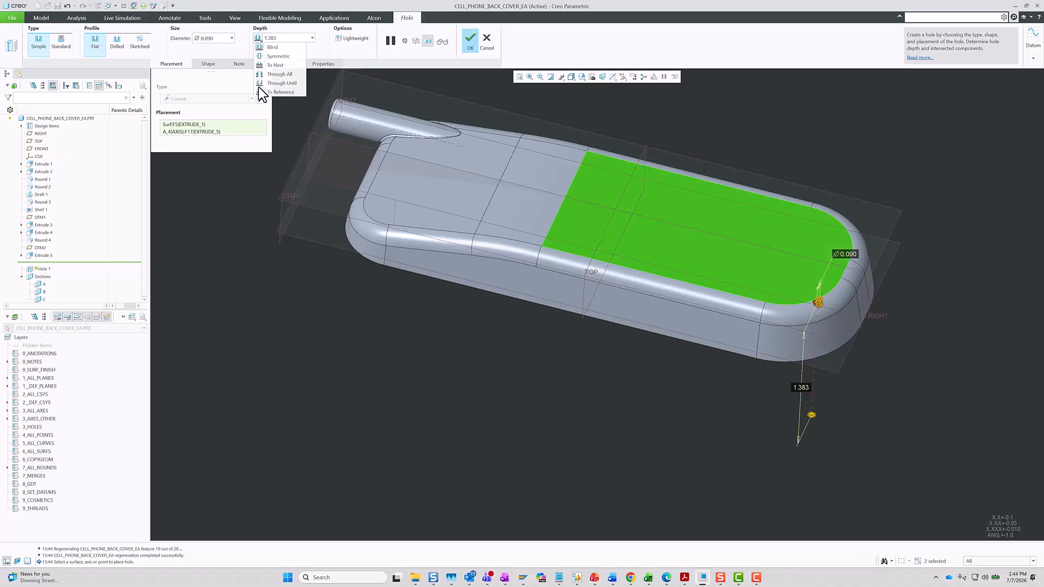
{"action": "left_click", "coordinate": [278, 74]}
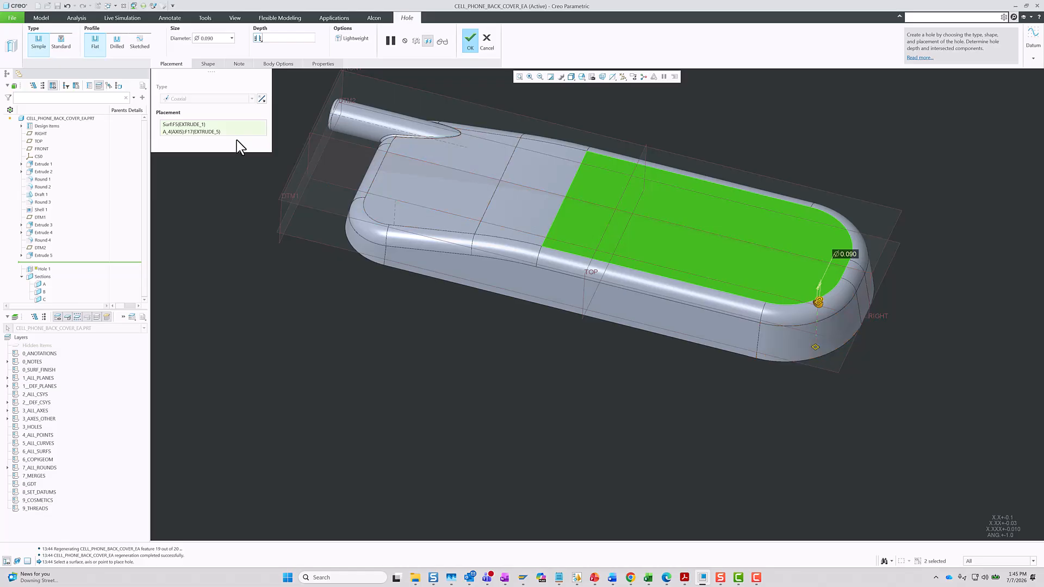
Change the hole to a standard drilled type with countersink and counterbore, and display its shape dimensions.
{"action": "left_click", "coordinate": [61, 44]}
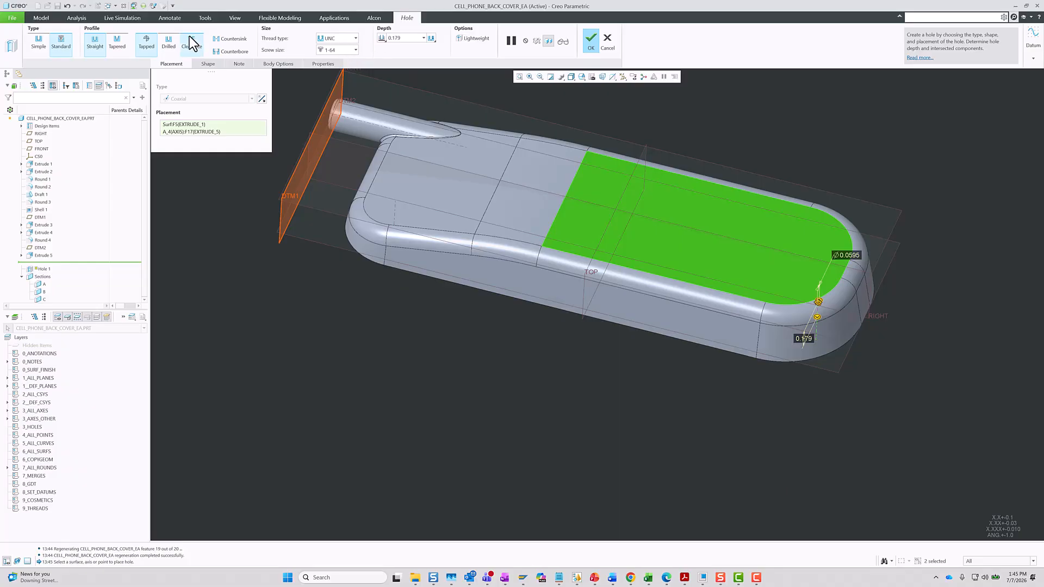
{"action": "left_click", "coordinate": [172, 47]}
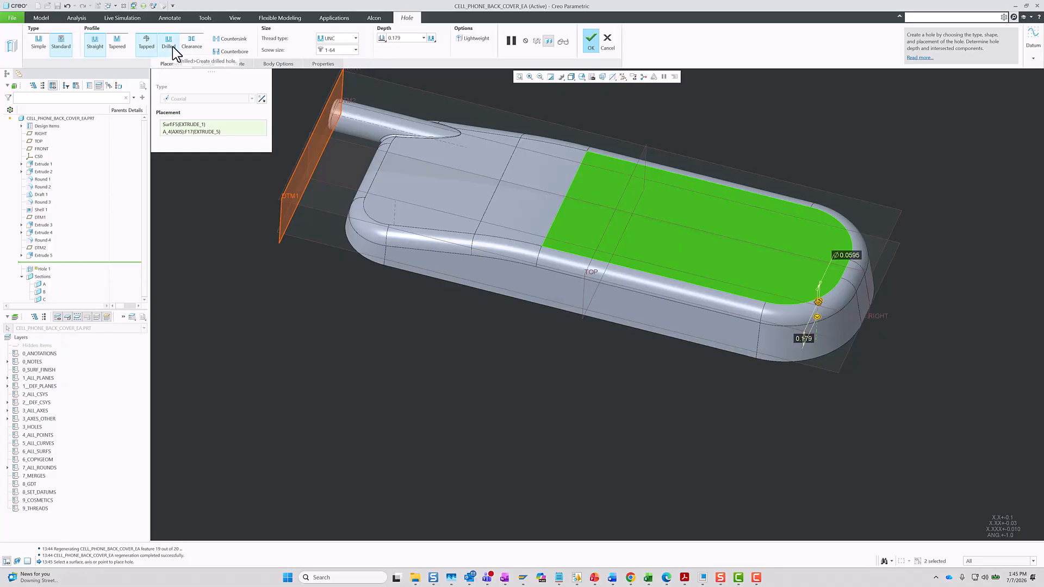
{"action": "left_click", "coordinate": [240, 42]}
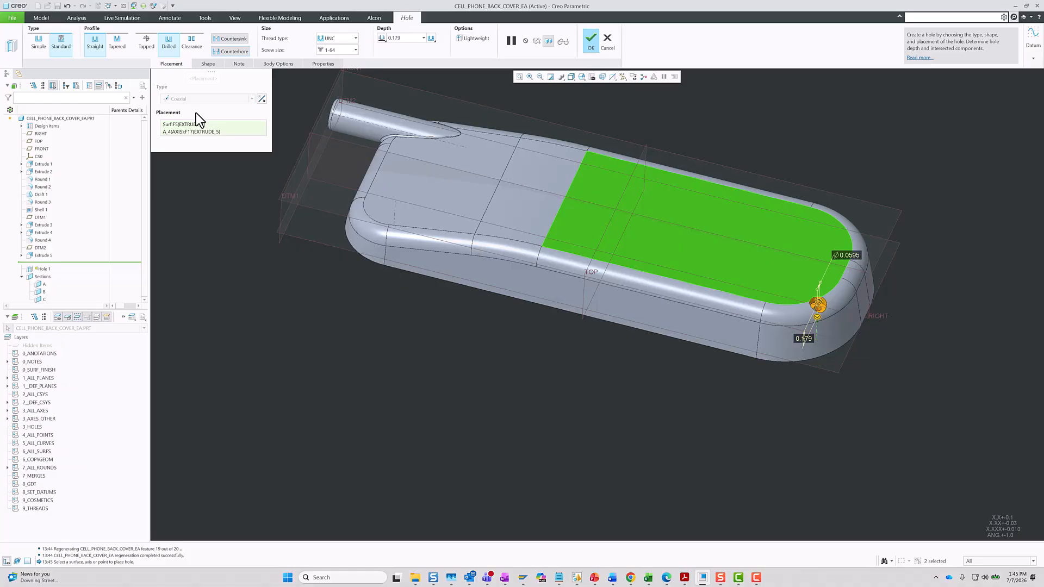
{"action": "left_click", "coordinate": [210, 64]}
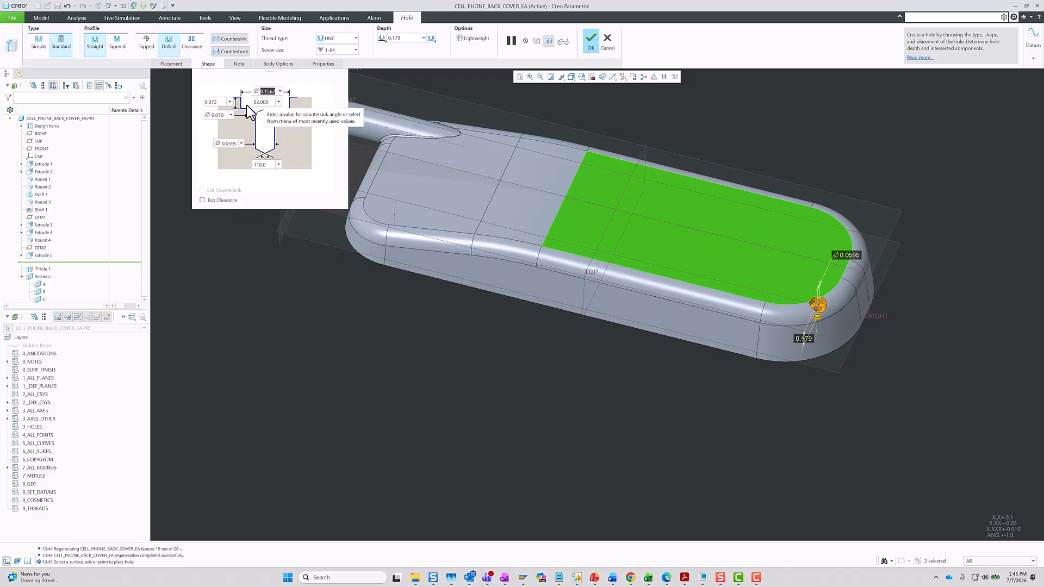
Set the hole's countersink diameter to 0.1335.
{"action": "double_click", "coordinate": [218, 116]}
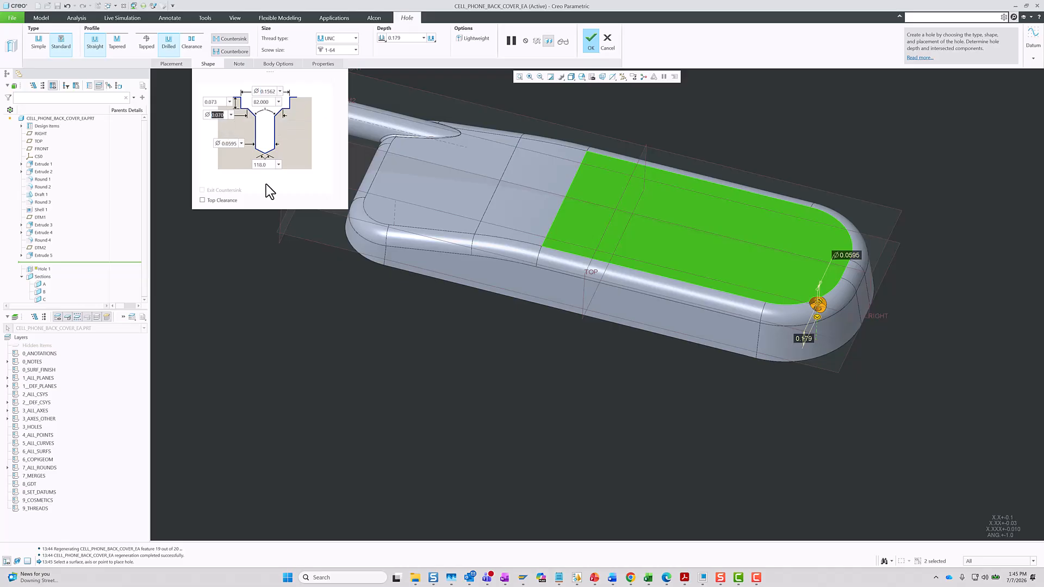
{"action": "type", "text": ".133"}
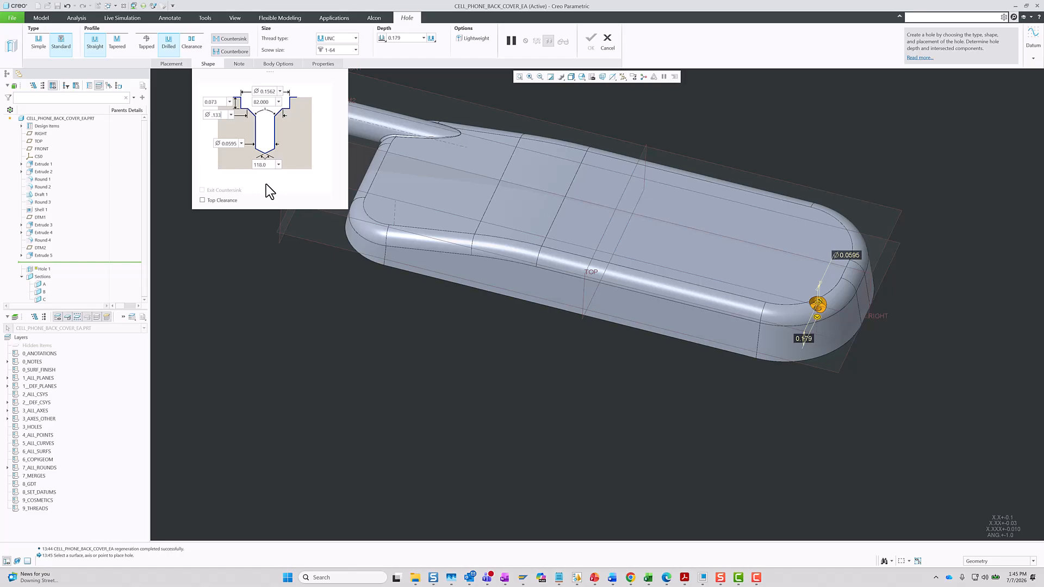
{"action": "type", "text": "5"}
{"action": "key", "text": "Return"}
Try to set the hole's drilled diameter to 0.9.
{"action": "double_click", "coordinate": [229, 144]}
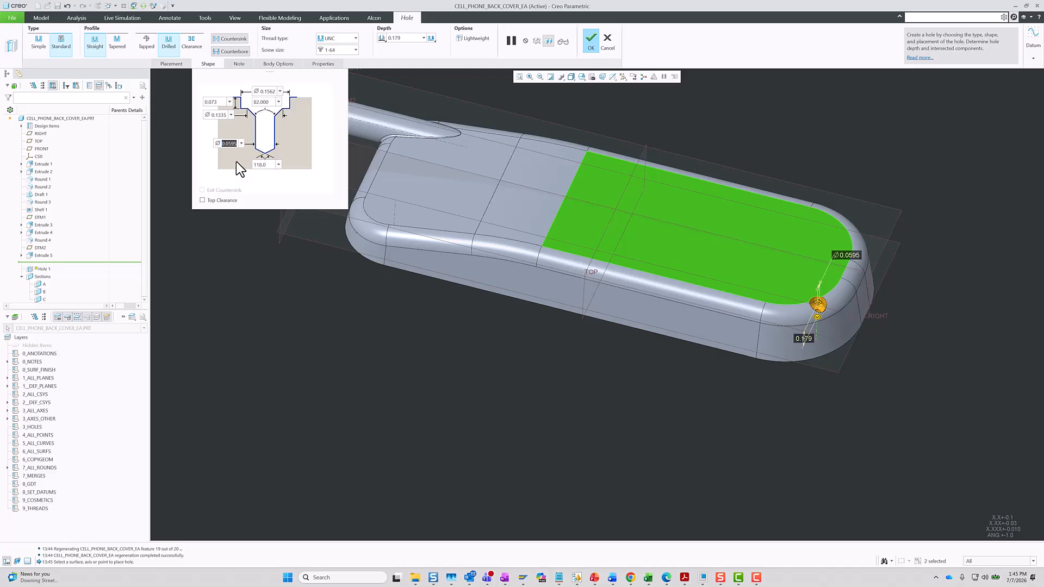
{"action": "double_click", "coordinate": [218, 115]}
{"action": "double_click", "coordinate": [231, 145]}
{"action": "type", "text": ".9"}
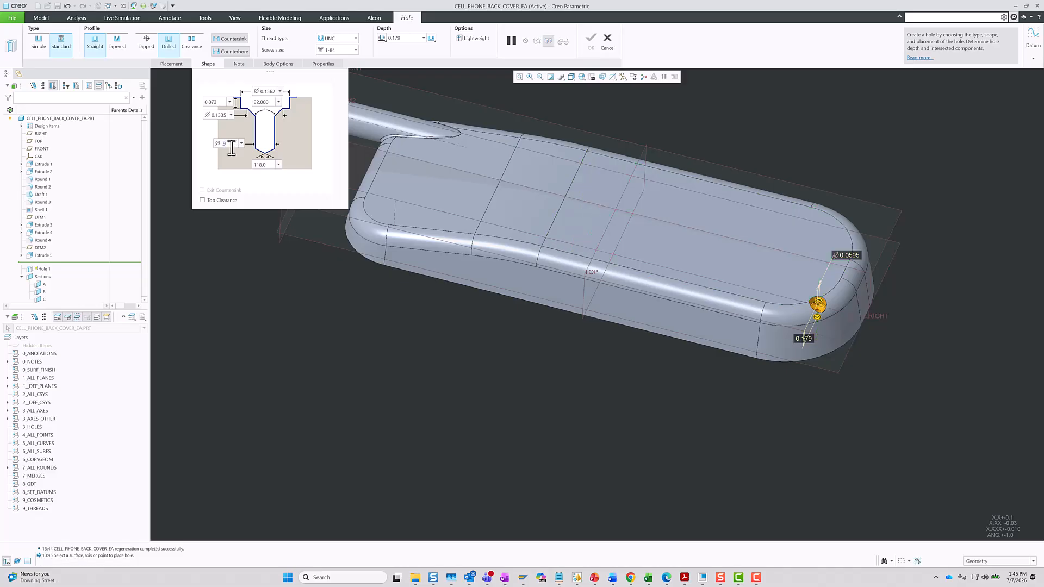
{"action": "key", "text": "Return"}
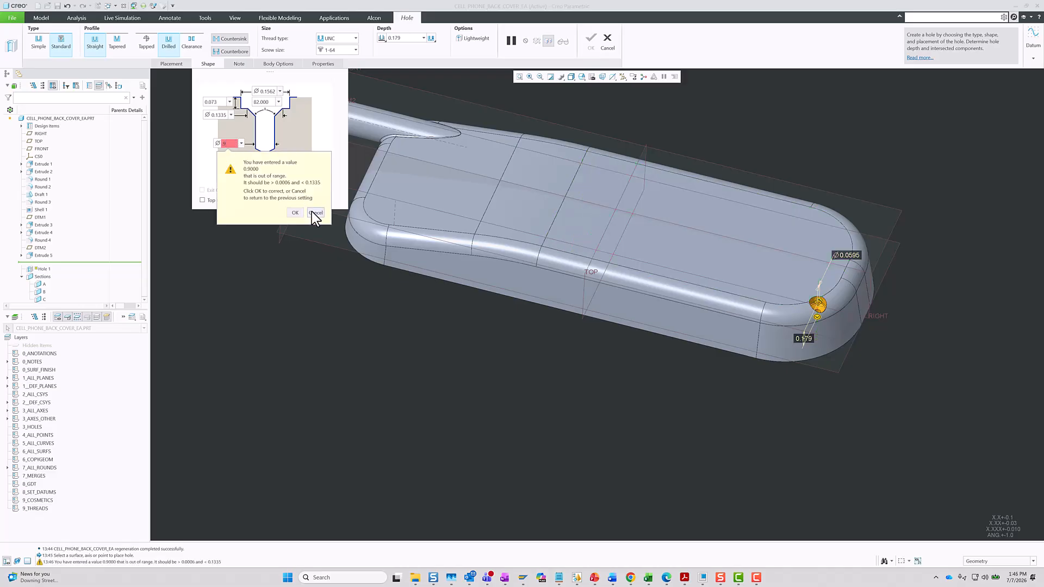
{"action": "left_click", "coordinate": [315, 213]}
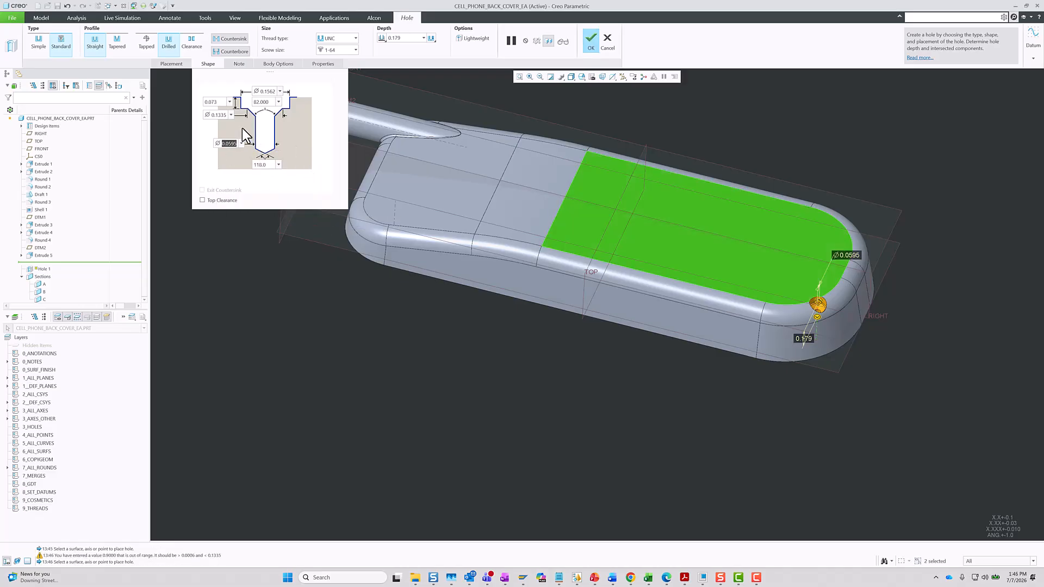
Set the hole's counterbore diameter to 0.1335 and its countersink diameter to 0.1112.
{"action": "left_click", "coordinate": [268, 92]}
{"action": "type", "text": ".1"}
{"action": "key", "text": "Return"}
{"action": "left_click", "coordinate": [220, 114]}
{"action": "key", "text": "BackSpace"}
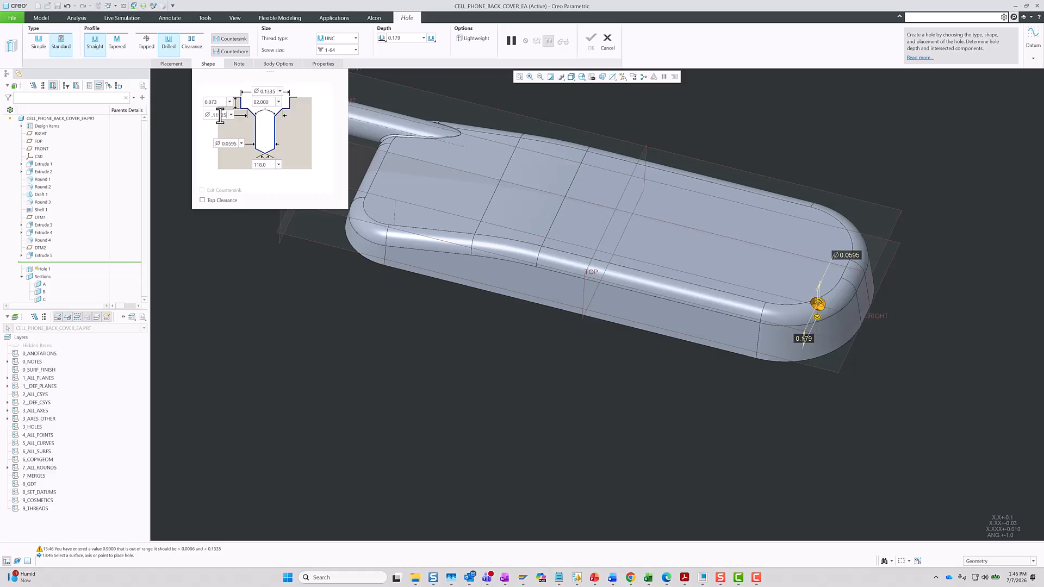
{"action": "type", "text": ".1112"}
{"action": "key", "text": "Return"}
Set the hole's countersink angle to 90 degrees.
{"action": "left_click", "coordinate": [266, 102]}
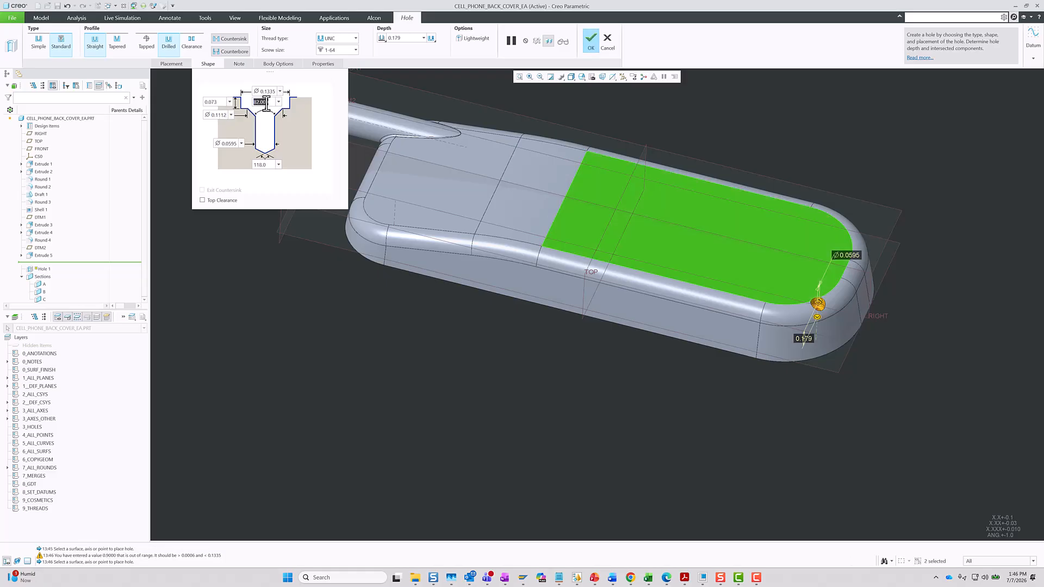
{"action": "type", "text": "90"}
{"action": "key", "text": "Return"}
Try to set the hole's counterbore depth to 0.35.
{"action": "left_click", "coordinate": [217, 101]}
{"action": "type", "text": ".35"}
{"action": "key", "text": "Return"}
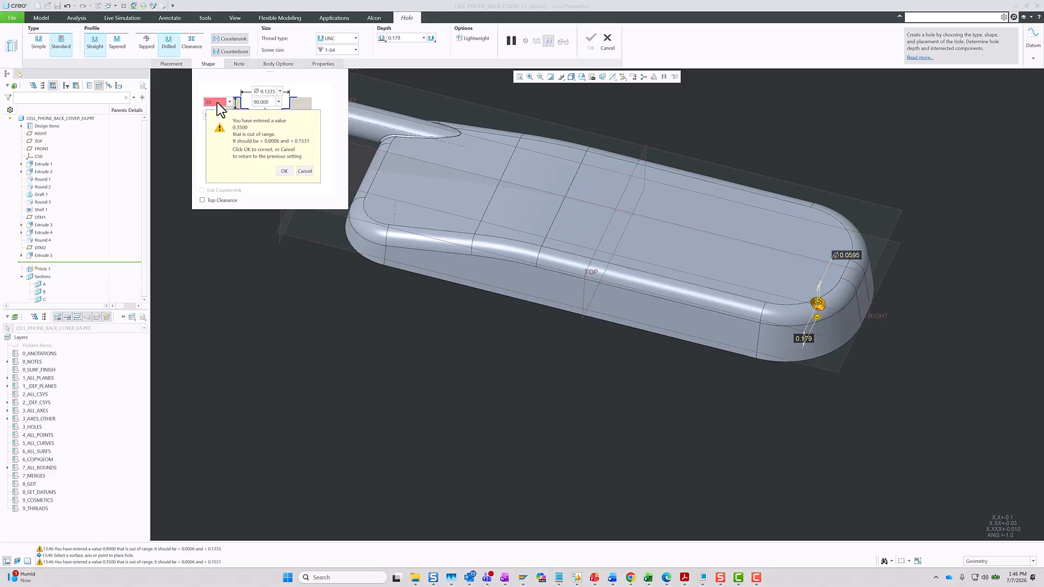
{"action": "left_click", "coordinate": [282, 174]}
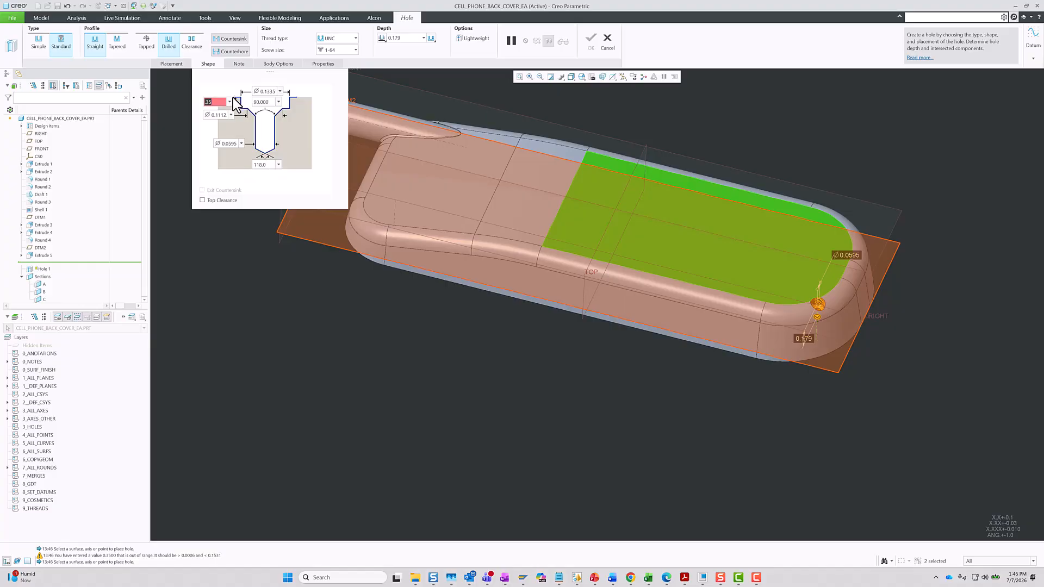
Extend the hole's blind drilling depth in the model to about 0.330.
{"action": "scroll", "coordinate": [899, 284], "scroll_direction": "down", "scroll_amount": 2}
{"action": "middle_click_drag", "start_coordinate": [818, 368], "coordinate": [817, 316]}
{"action": "scroll", "coordinate": [817, 315], "scroll_direction": "down", "scroll_amount": 4}
{"action": "left_click", "coordinate": [781, 349]}
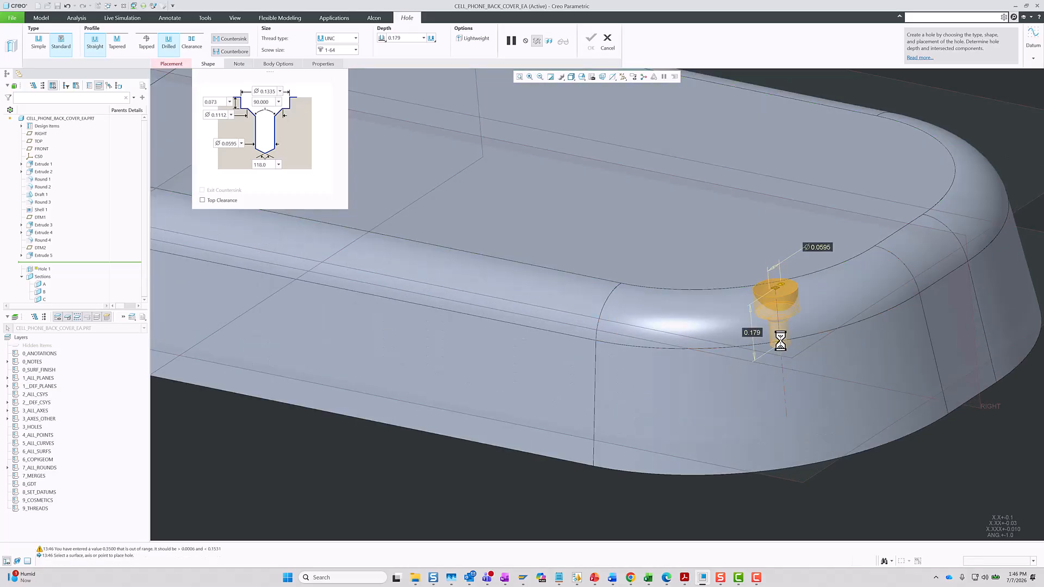
{"action": "left_click_drag", "start_coordinate": [779, 345], "coordinate": [783, 397]}
{"action": "middle_click_drag", "start_coordinate": [802, 310], "coordinate": [788, 357]}
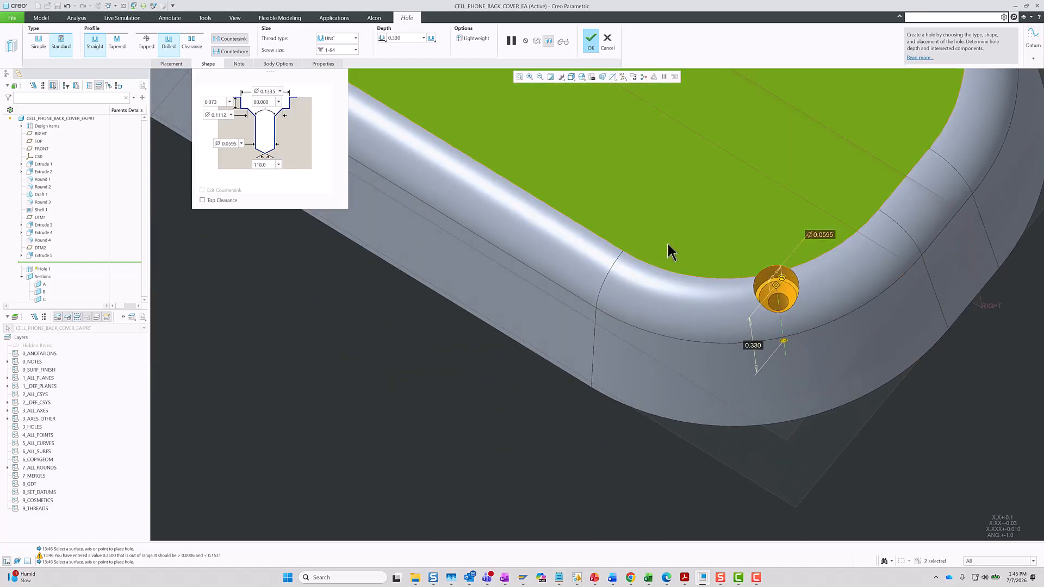
Change the hole's depth option to Through All.
{"action": "left_click", "coordinate": [383, 38]}
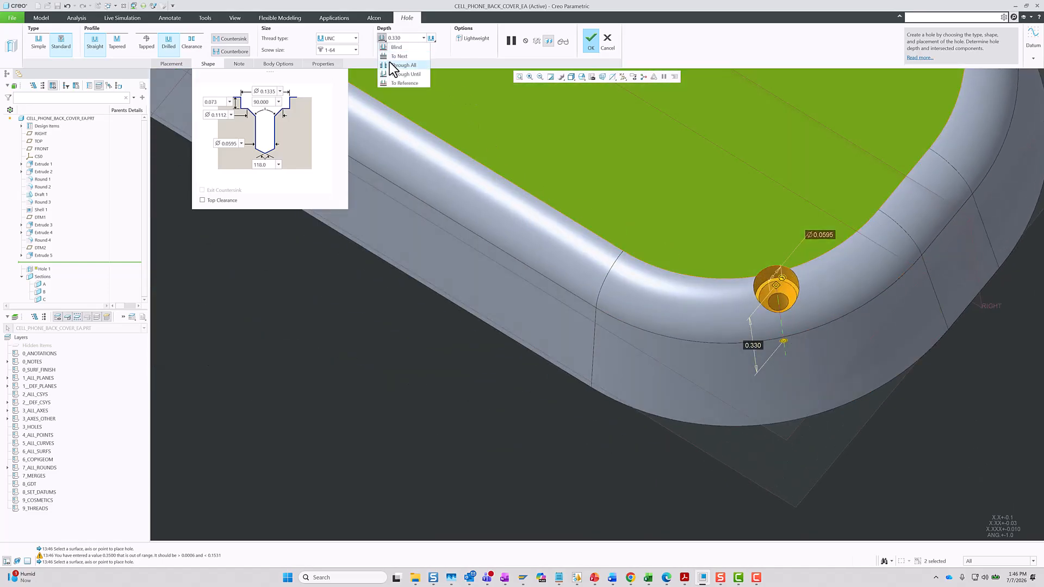
{"action": "left_click", "coordinate": [394, 66]}
{"action": "scroll", "coordinate": [811, 342], "scroll_direction": "down", "scroll_amount": 2}
{"action": "mouse_move", "coordinate": [768, 331]}
{"action": "middle_mouse_down"}
{"action": "mouse_move", "coordinate": [762, 370]}
{"action": "mouse_move", "coordinate": [767, 324]}
{"action": "middle_mouse_up"}
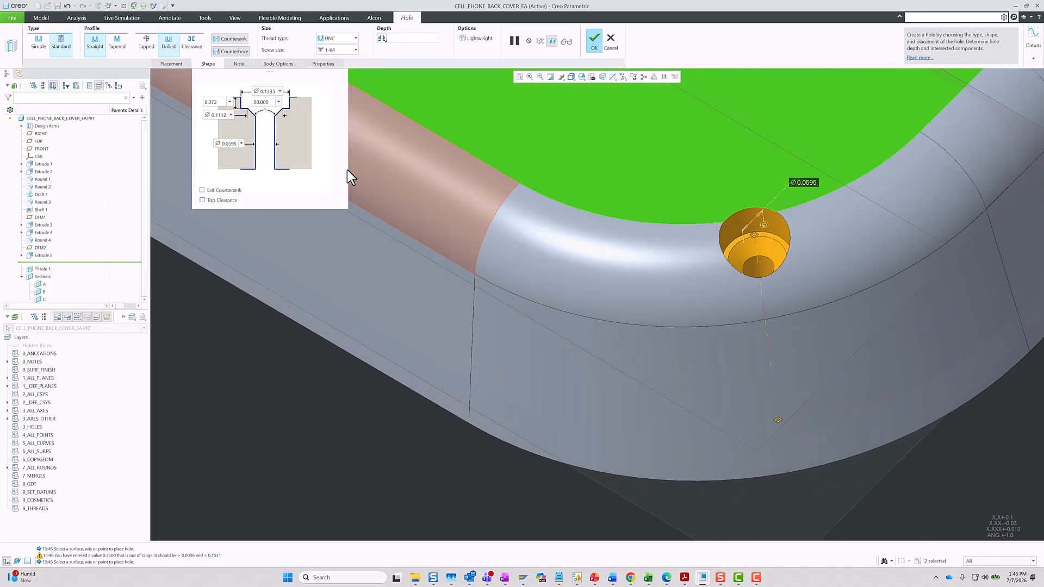
Set the through hole's counterbore depth to 0.35 and inspect the hole preview.
{"action": "left_click_drag", "start_coordinate": [218, 102], "coordinate": [204, 105]}
{"action": "type", "text": ".35"}
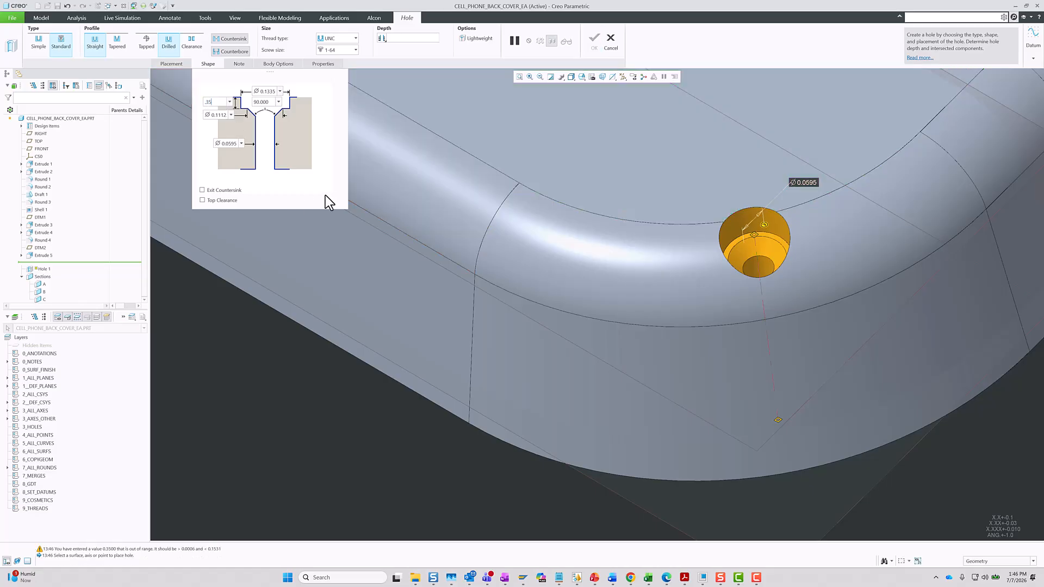
{"action": "key", "text": "Return"}
{"action": "scroll", "coordinate": [554, 266], "scroll_direction": "up", "scroll_amount": 3}
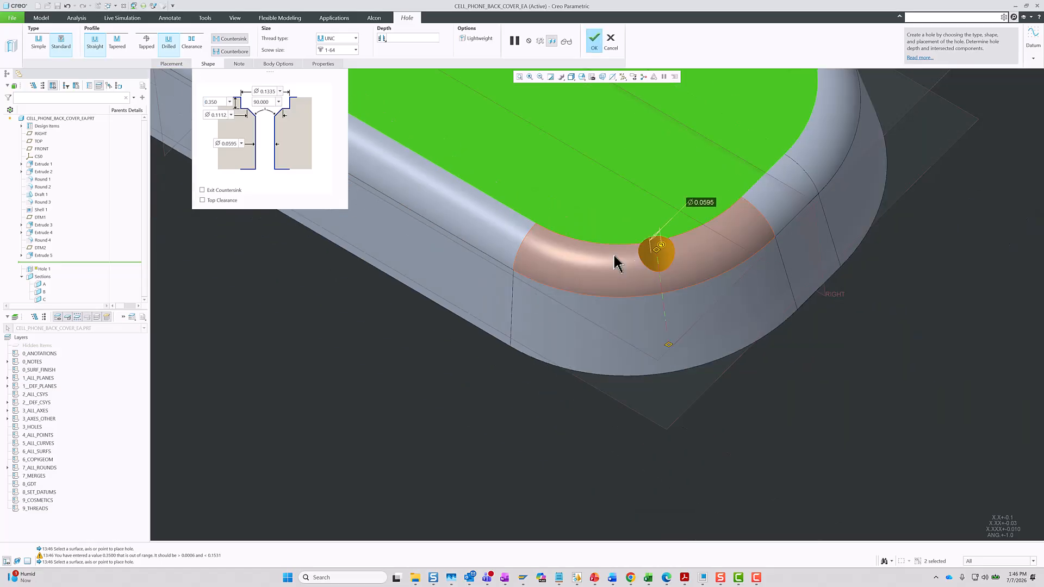
{"action": "scroll", "coordinate": [680, 294], "scroll_direction": "down", "scroll_amount": 4}
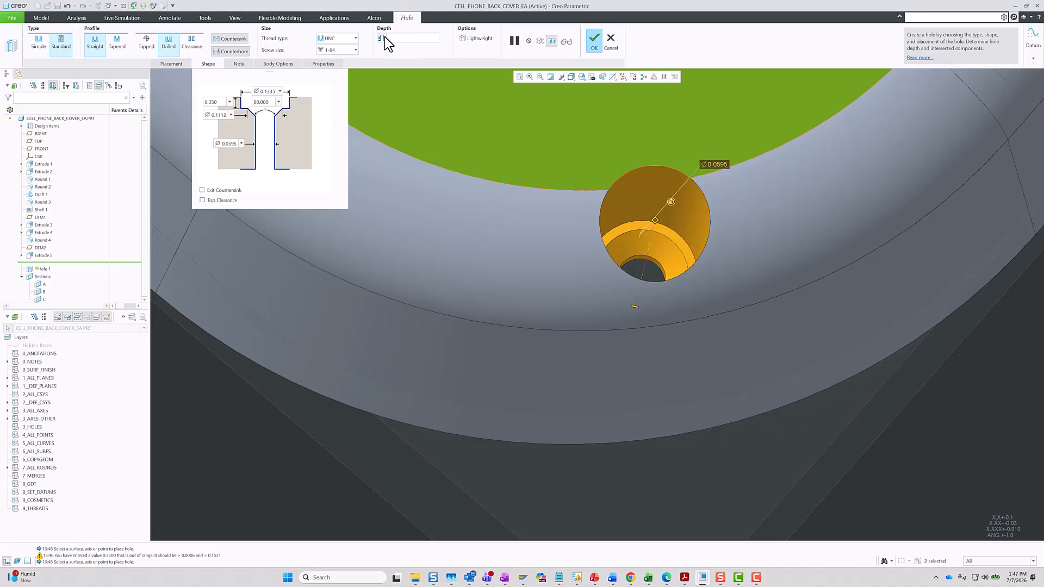
{"action": "scroll", "coordinate": [633, 295], "scroll_direction": "up", "scroll_amount": 5}
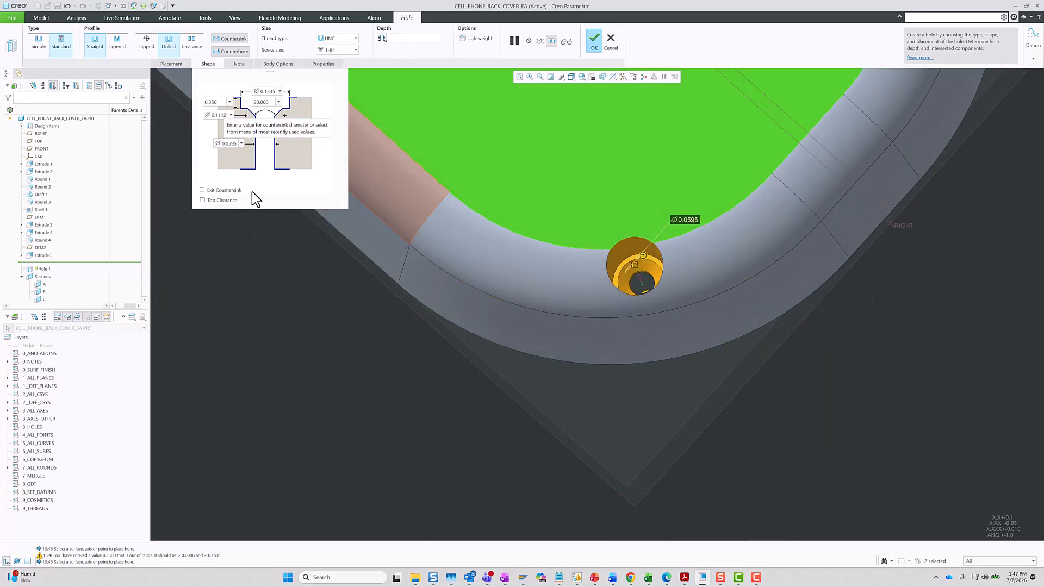
Enter 0.1112 as the hole's countersink diameter and complete the hole.
{"action": "double_click", "coordinate": [222, 115]}
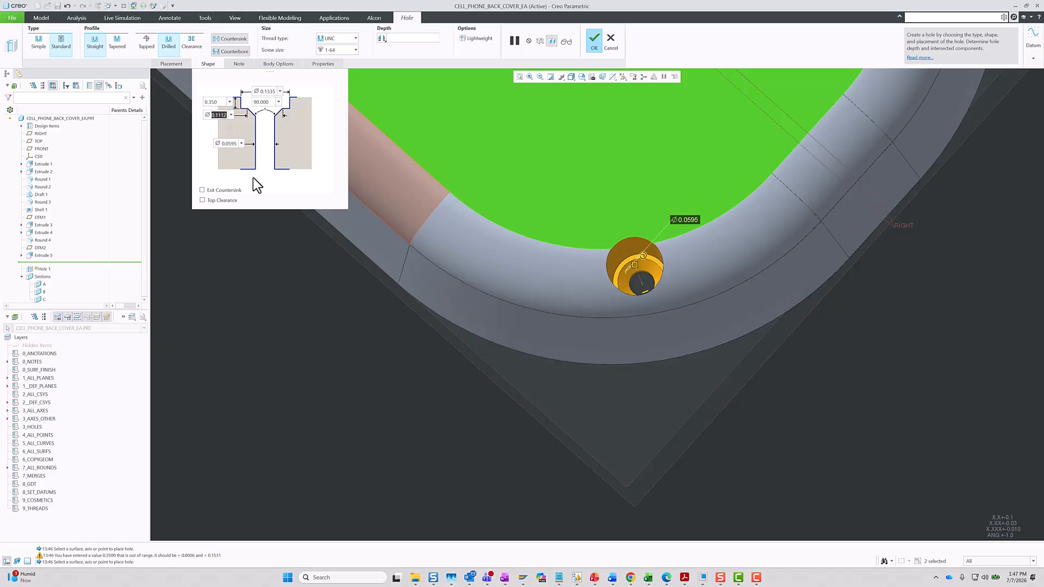
{"action": "type", "text": "."}
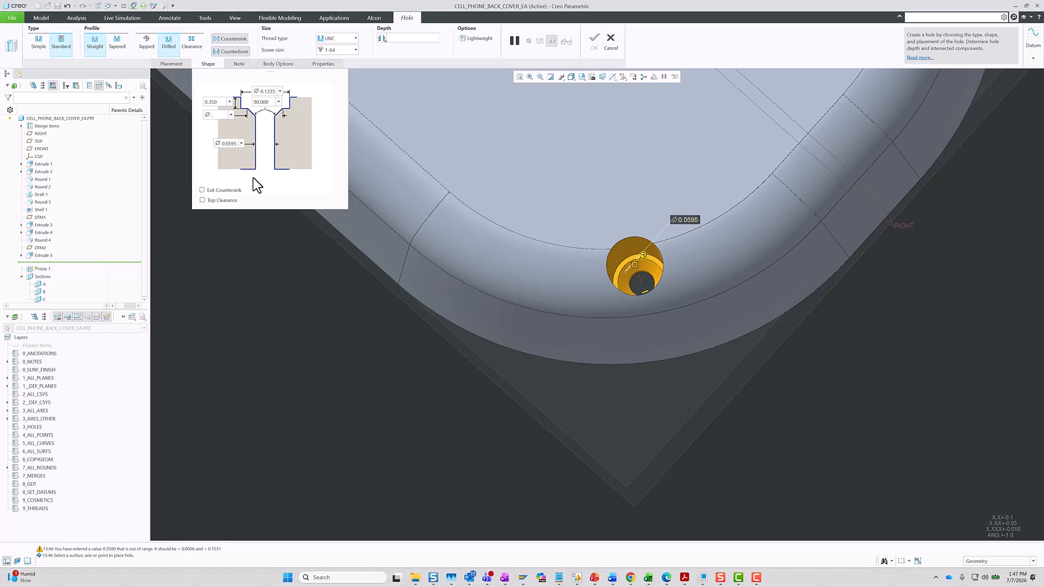
{"action": "type", "text": "1112"}
{"action": "key", "text": "Return"}
{"action": "scroll", "coordinate": [490, 228], "scroll_direction": "down", "scroll_amount": 3}
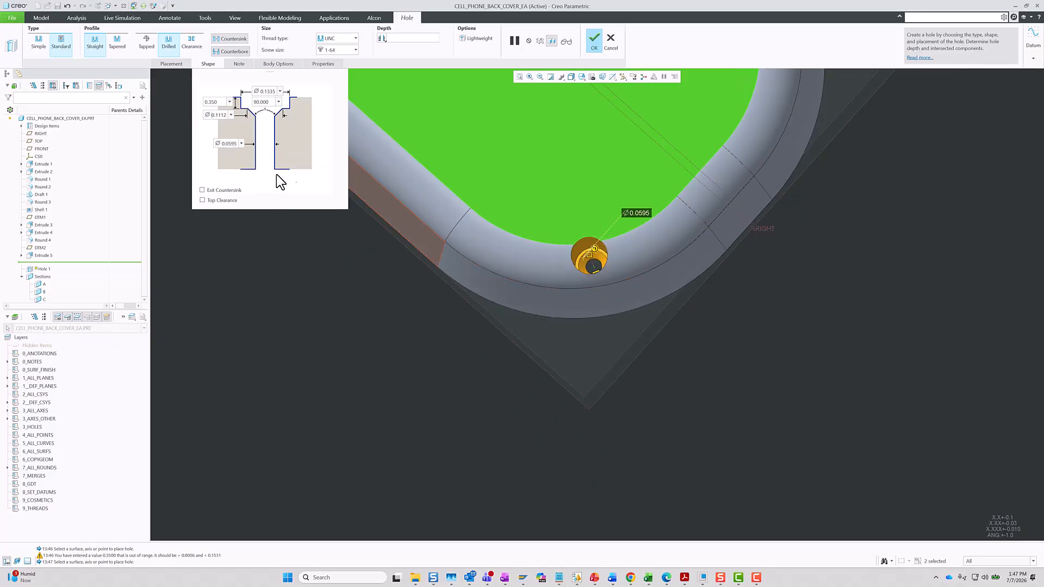
{"action": "mouse_move", "coordinate": [568, 311]}
{"action": "middle_mouse_down"}
{"action": "mouse_move", "coordinate": [576, 326]}
{"action": "mouse_move", "coordinate": [570, 302]}
{"action": "middle_mouse_up"}
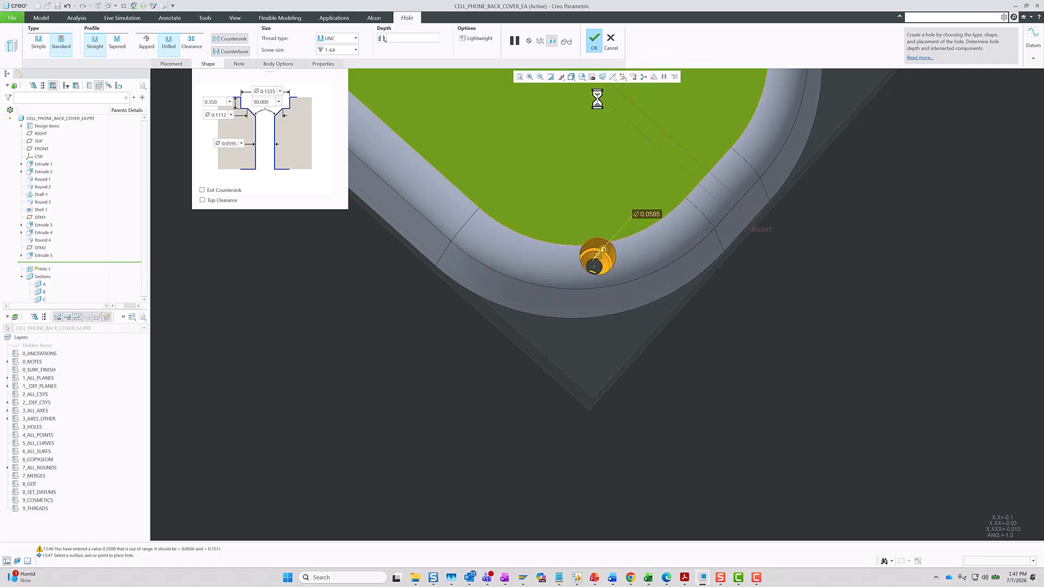
{"action": "scroll", "coordinate": [466, 418], "scroll_direction": "down", "scroll_amount": 4}
{"action": "scroll", "coordinate": [540, 441], "scroll_direction": "up", "scroll_amount": 3}
{"action": "scroll", "coordinate": [441, 358], "scroll_direction": "down", "scroll_amount": 3}
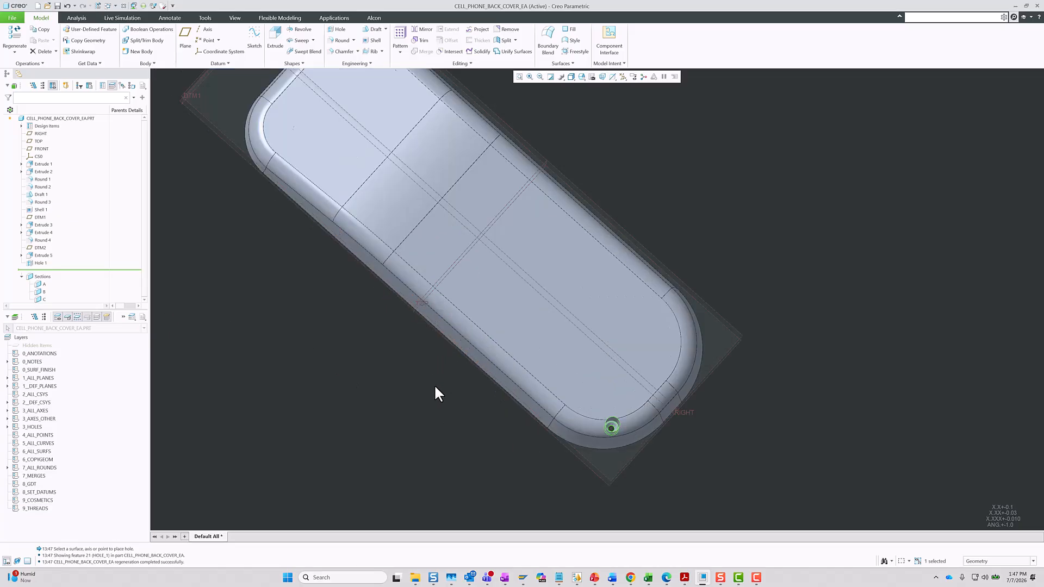
{"action": "left_click", "coordinate": [41, 263]}
{"action": "left_click", "coordinate": [372, 393]}
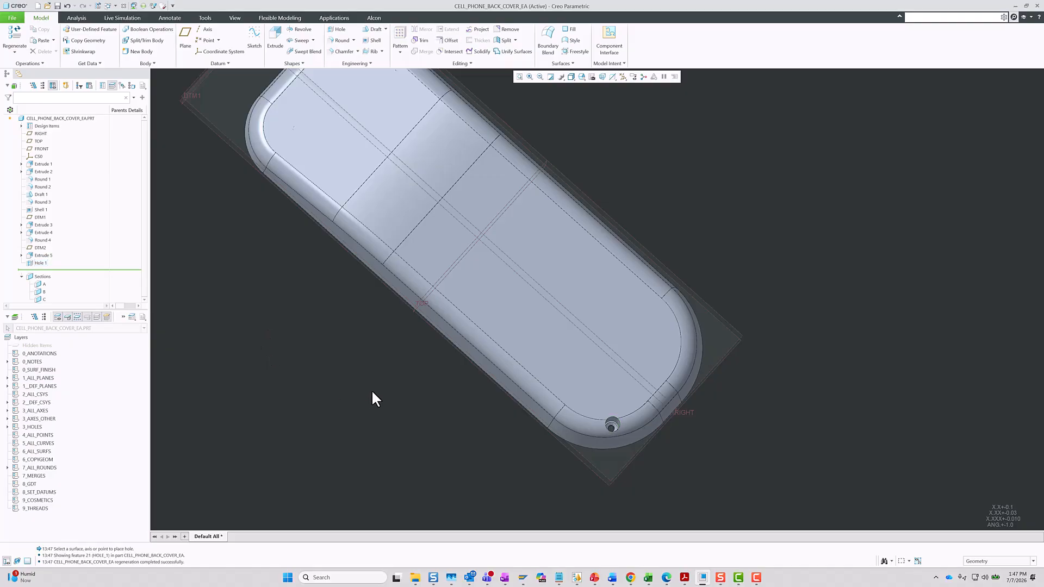
Add a second through-all counterbored, countersunk hole from the outer back face, coaxial with the boss axis at the antenna end.
{"action": "key", "text": "h"}
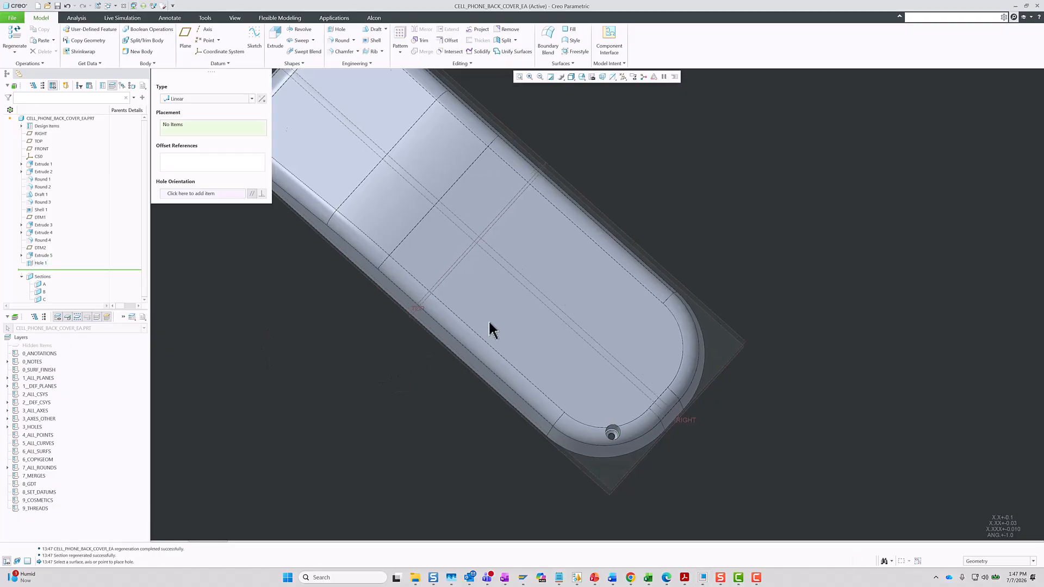
{"action": "left_click", "coordinate": [486, 284]}
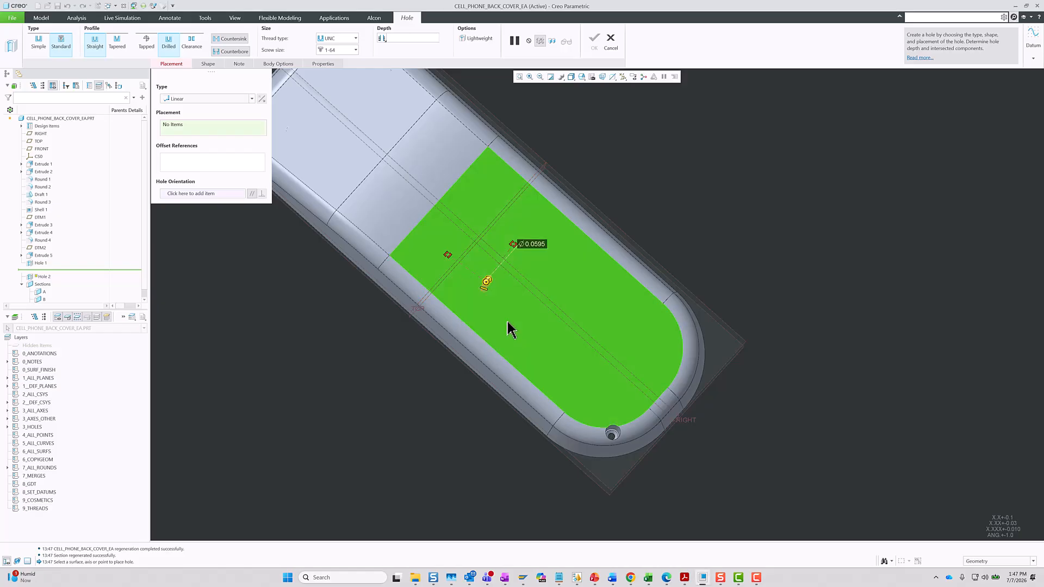
{"action": "scroll", "coordinate": [570, 390], "scroll_direction": "down", "scroll_amount": 3}
{"action": "middle_click_drag", "start_coordinate": [505, 321], "coordinate": [502, 287]}
{"action": "scroll", "coordinate": [503, 287], "scroll_direction": "down", "scroll_amount": 3}
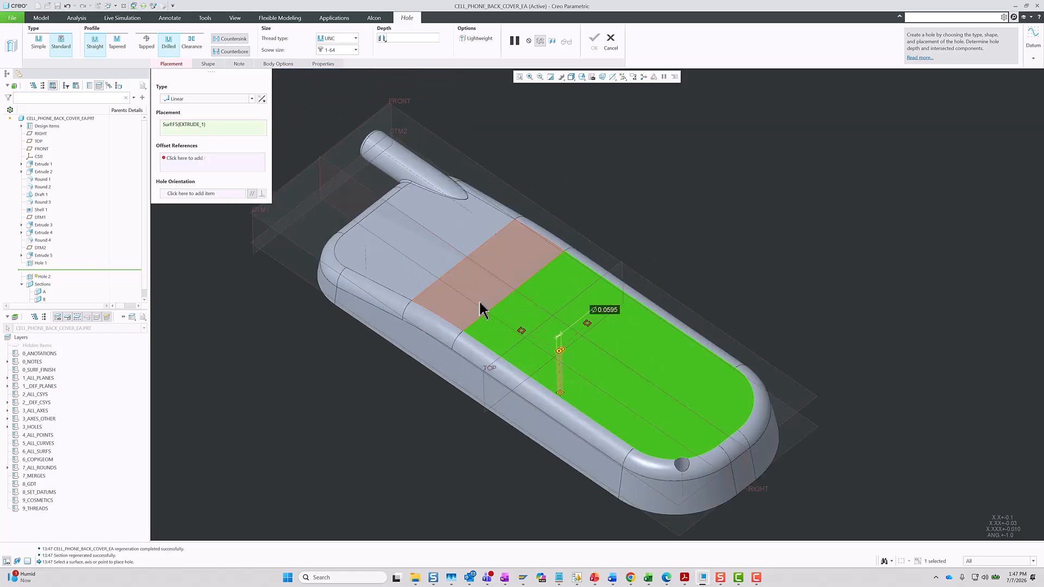
{"action": "left_click", "coordinate": [364, 251], "text": "ctrl"}
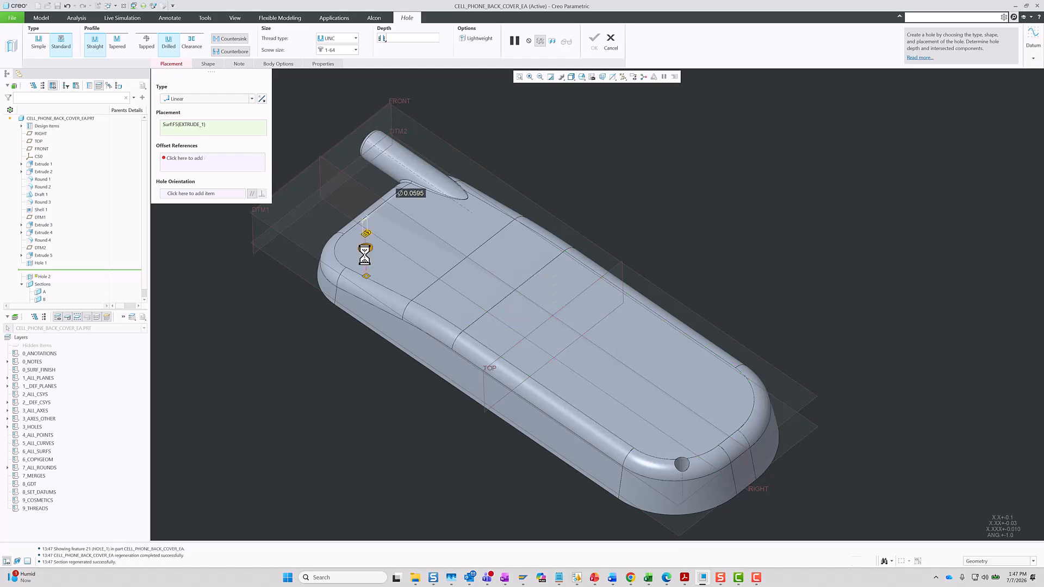
{"action": "scroll", "coordinate": [363, 251], "scroll_direction": "down", "scroll_amount": 5}
{"action": "middle_click_drag", "start_coordinate": [368, 254], "coordinate": [376, 286]}
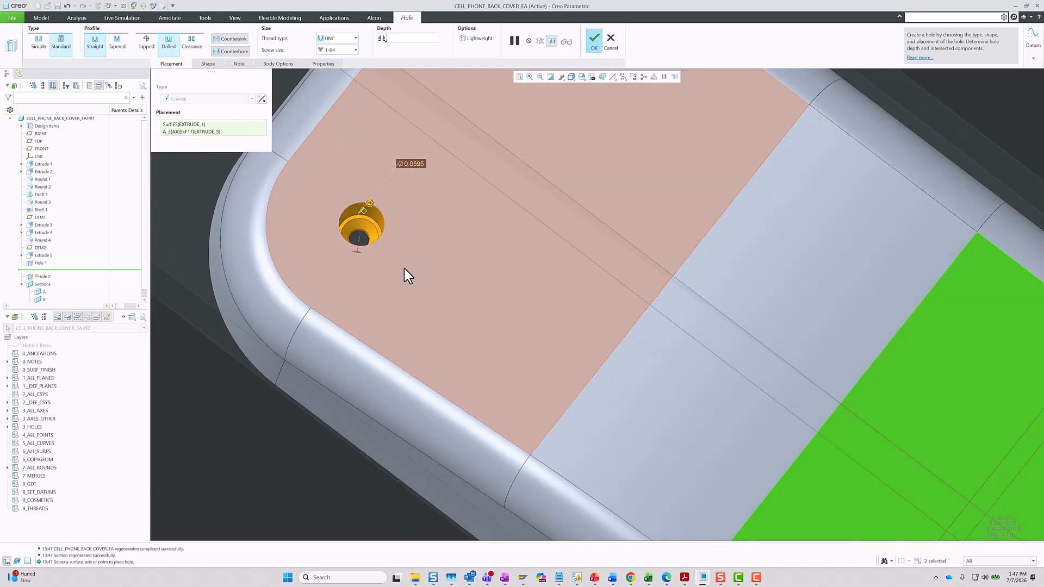
{"action": "scroll", "coordinate": [403, 269], "scroll_direction": "up", "scroll_amount": 5}
{"action": "left_click", "coordinate": [593, 41]}
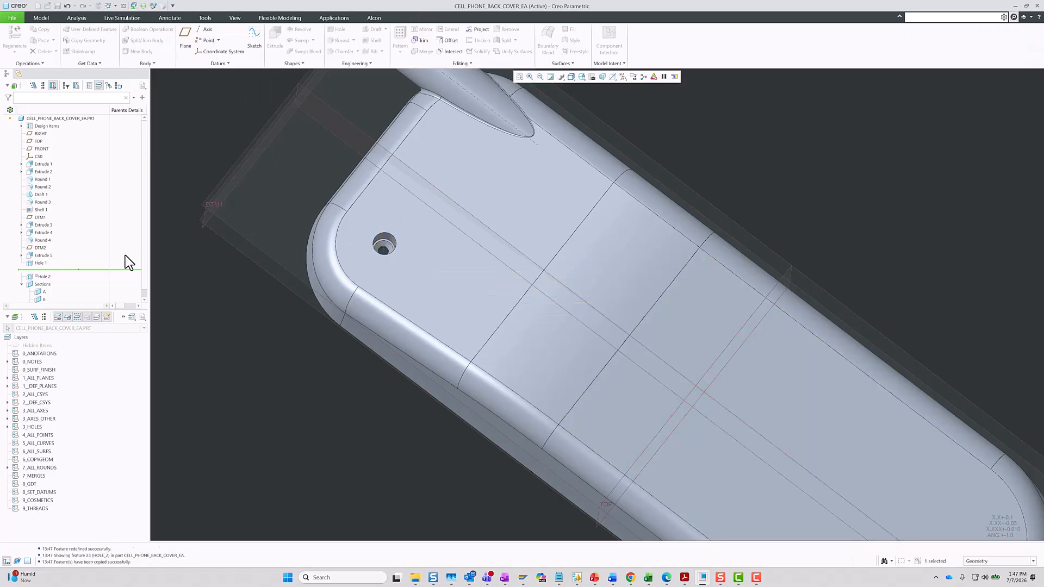
Group the two screw holes, Hole 1 and Hole 2.
{"action": "left_click", "coordinate": [44, 263]}
{"action": "left_click", "coordinate": [51, 269], "text": "ctrl"}
{"action": "left_click", "coordinate": [62, 245]}
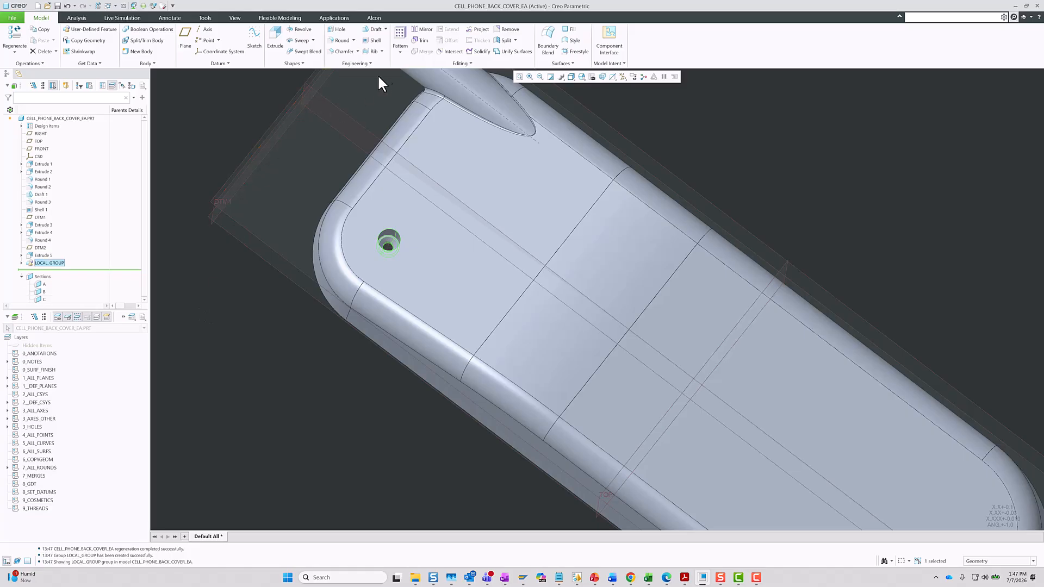
Try to mirror the hole group about the RIGHT datum plane.
{"action": "left_click", "coordinate": [423, 30]}
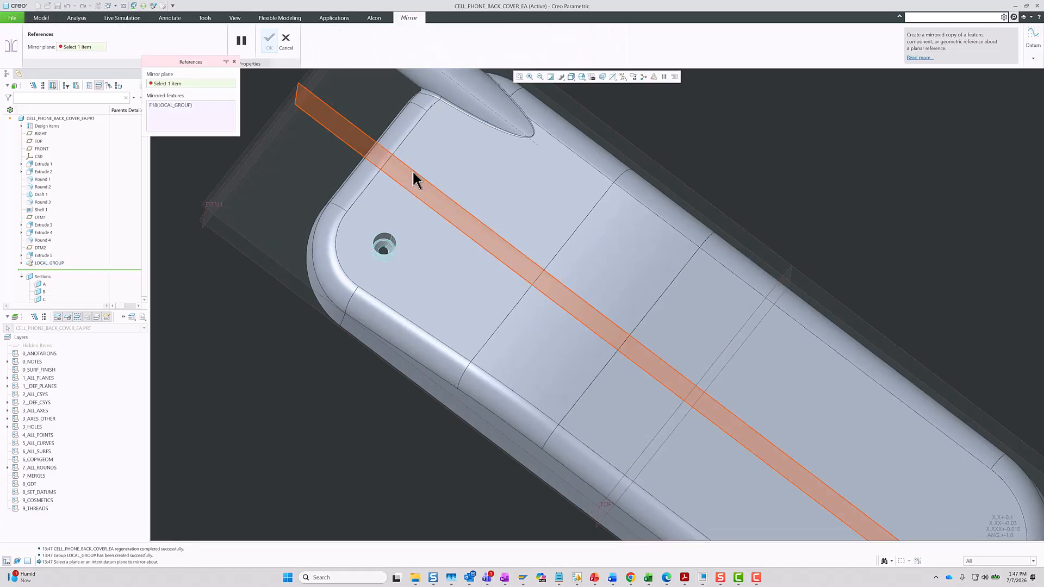
{"action": "left_click", "coordinate": [415, 179]}
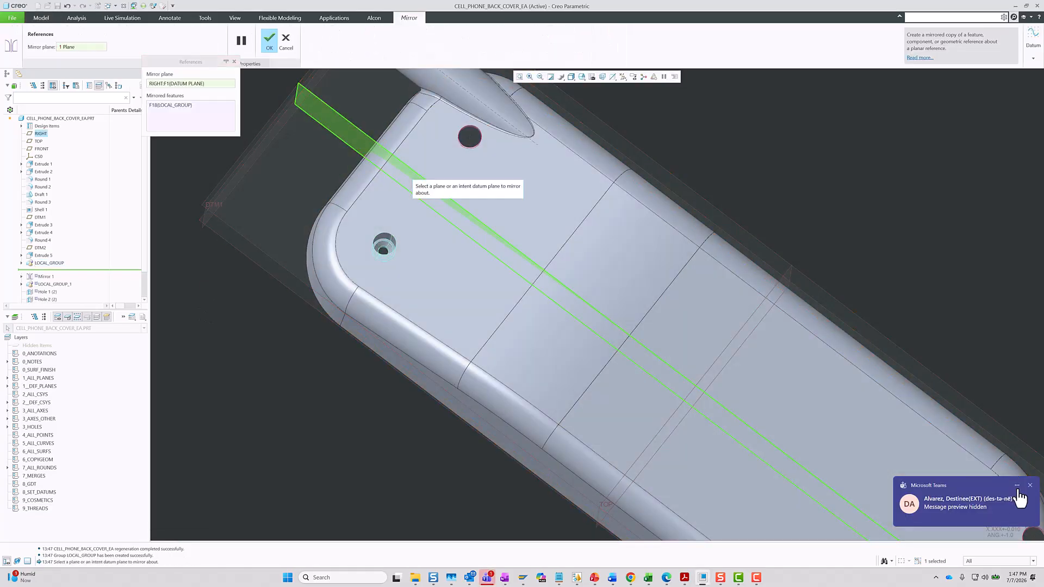
{"action": "scroll", "coordinate": [677, 305], "scroll_direction": "up", "scroll_amount": 3}
{"action": "scroll", "coordinate": [540, 275], "scroll_direction": "down", "scroll_amount": 3}
{"action": "scroll", "coordinate": [540, 276], "scroll_direction": "up", "scroll_amount": 1}
{"action": "scroll", "coordinate": [351, 259], "scroll_direction": "up", "scroll_amount": 3}
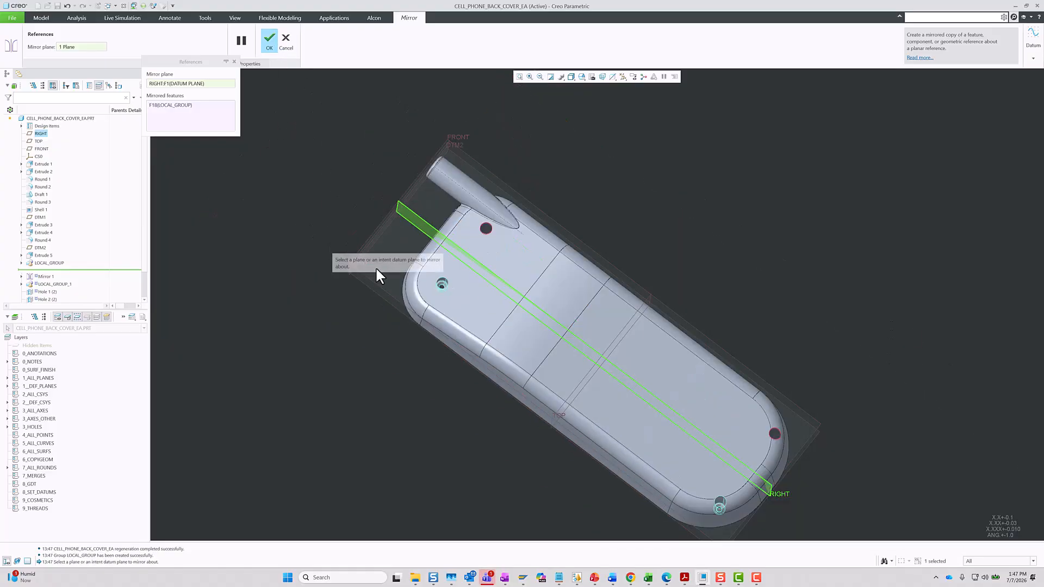
{"action": "scroll", "coordinate": [692, 425], "scroll_direction": "down", "scroll_amount": 2}
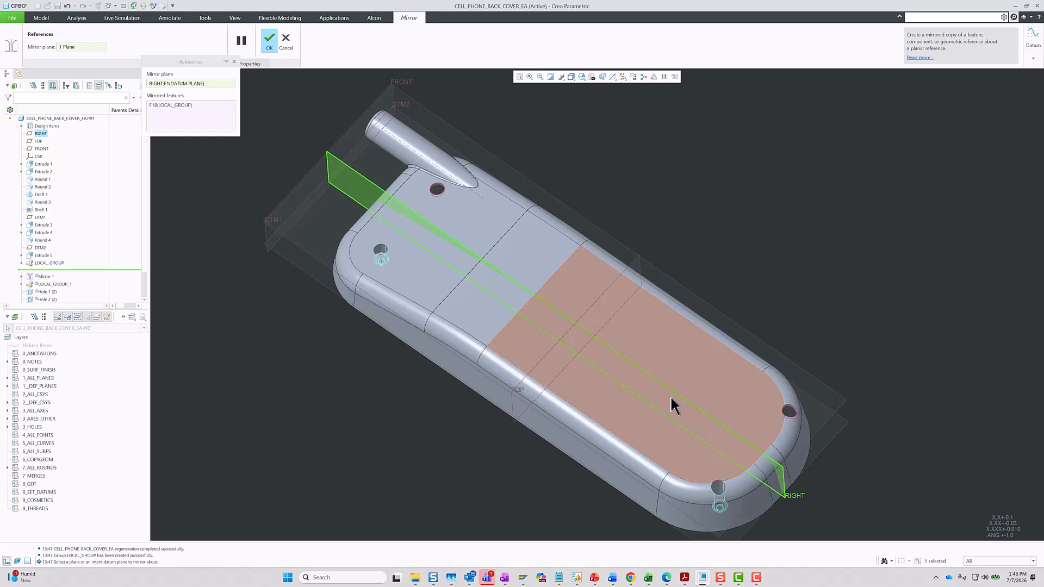
{"action": "left_click", "coordinate": [286, 41]}
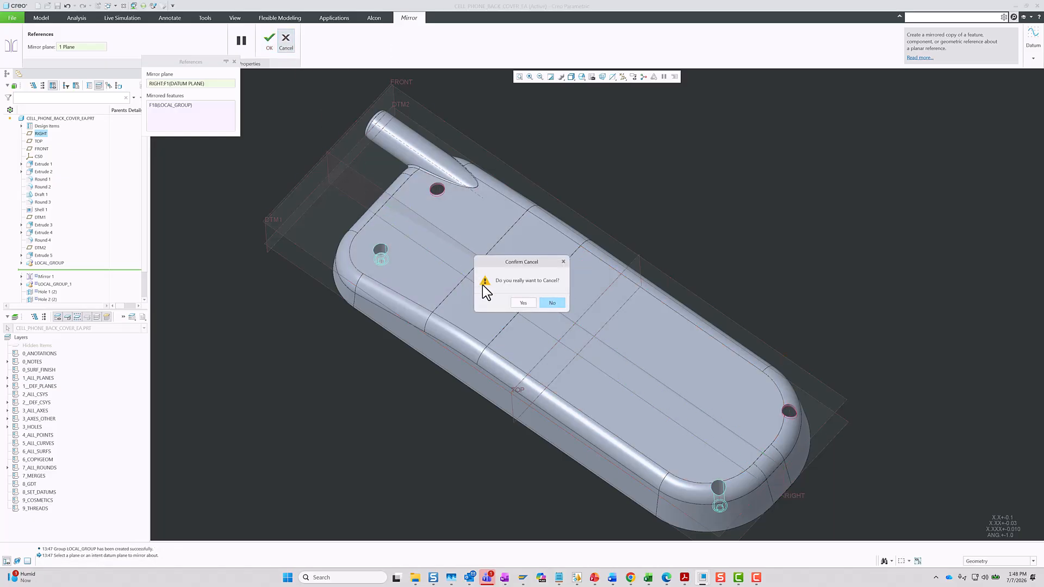
{"action": "left_click", "coordinate": [519, 302]}
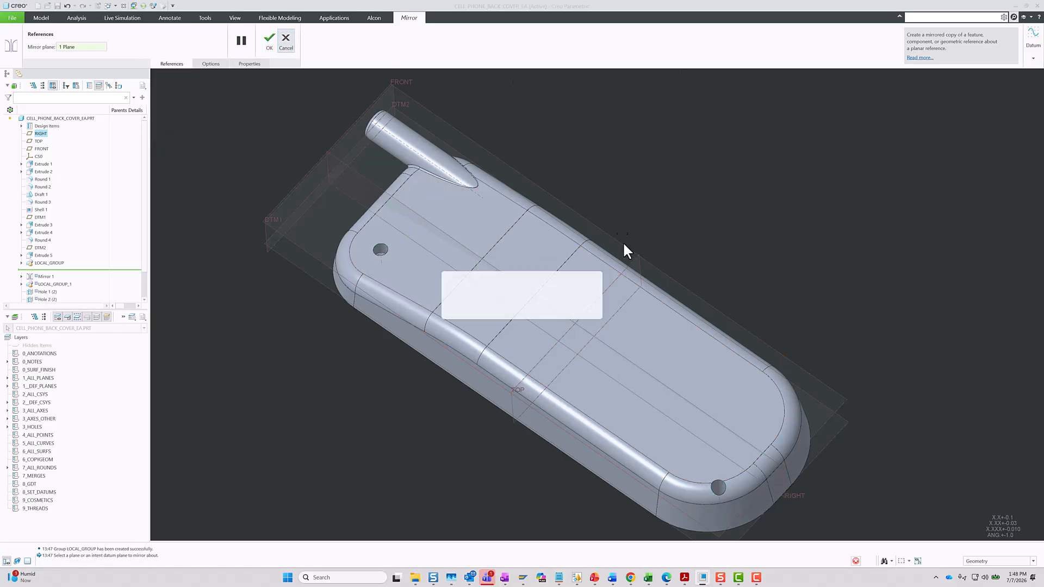
Ungroup the two screw holes.
{"action": "right_click", "coordinate": [50, 263]}
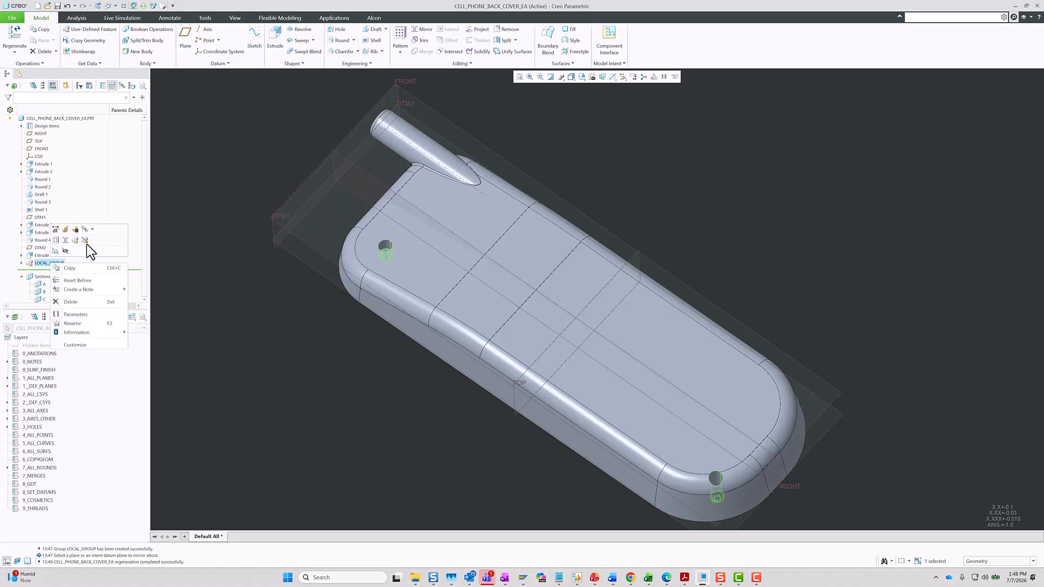
{"action": "left_click", "coordinate": [45, 255]}
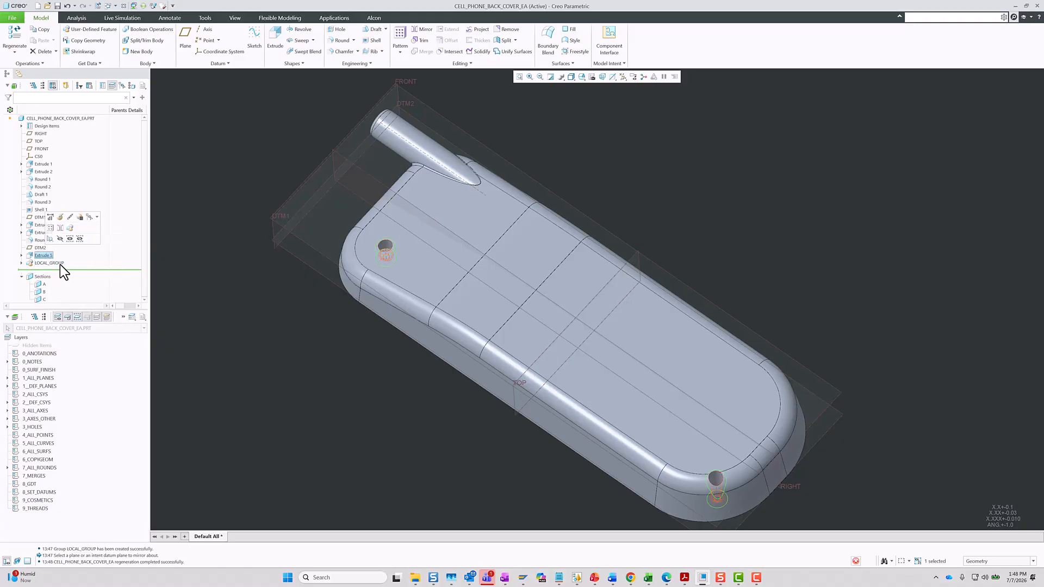
{"action": "right_click", "coordinate": [52, 263]}
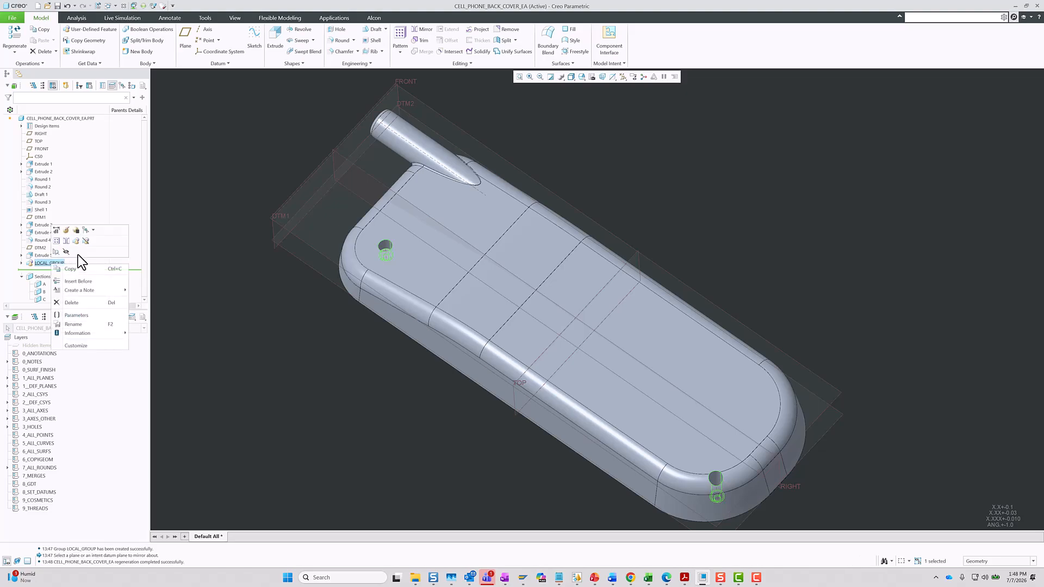
{"action": "left_click", "coordinate": [87, 240]}
{"action": "left_click", "coordinate": [86, 241]}
Group the boss extrusion Extrude 5 together with Hole 1 and Hole 2.
{"action": "left_click", "coordinate": [42, 270]}
{"action": "left_click", "coordinate": [40, 263], "text": "ctrl"}
{"action": "left_click", "coordinate": [41, 255], "text": "ctrl"}
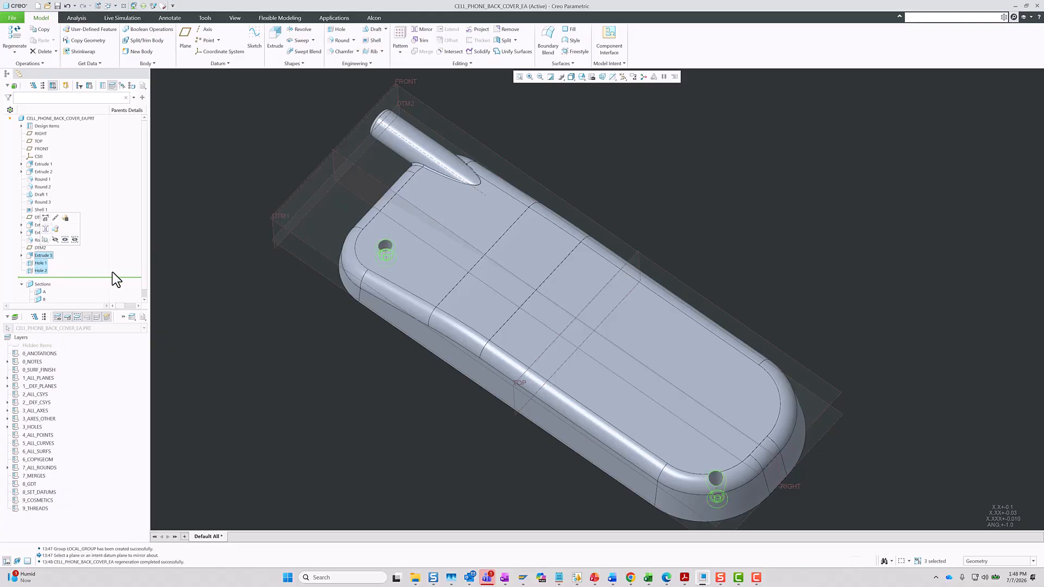
{"action": "right_click", "coordinate": [37, 255]}
{"action": "right_click", "coordinate": [48, 261]}
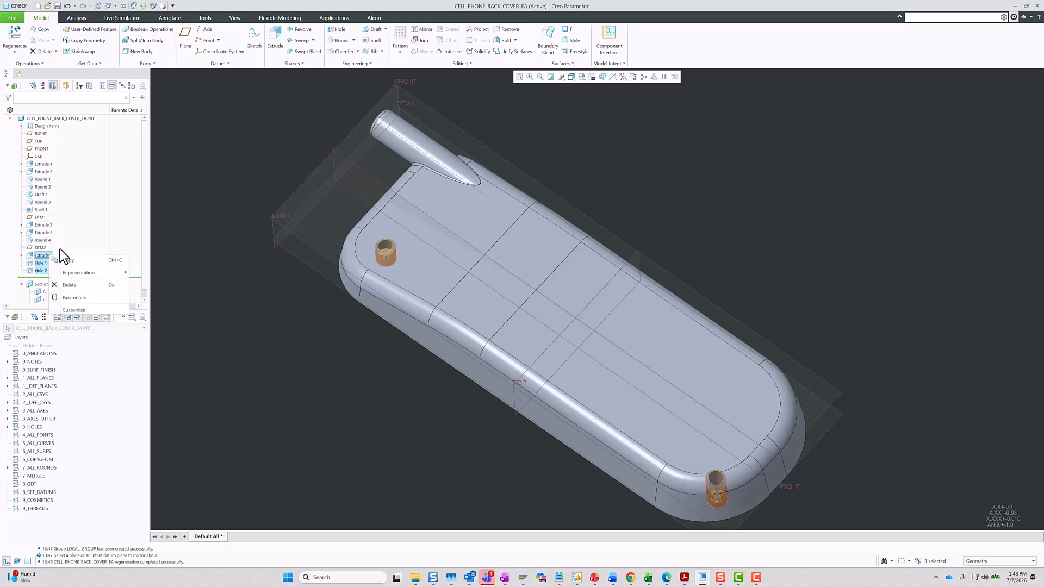
{"action": "left_click", "coordinate": [64, 233]}
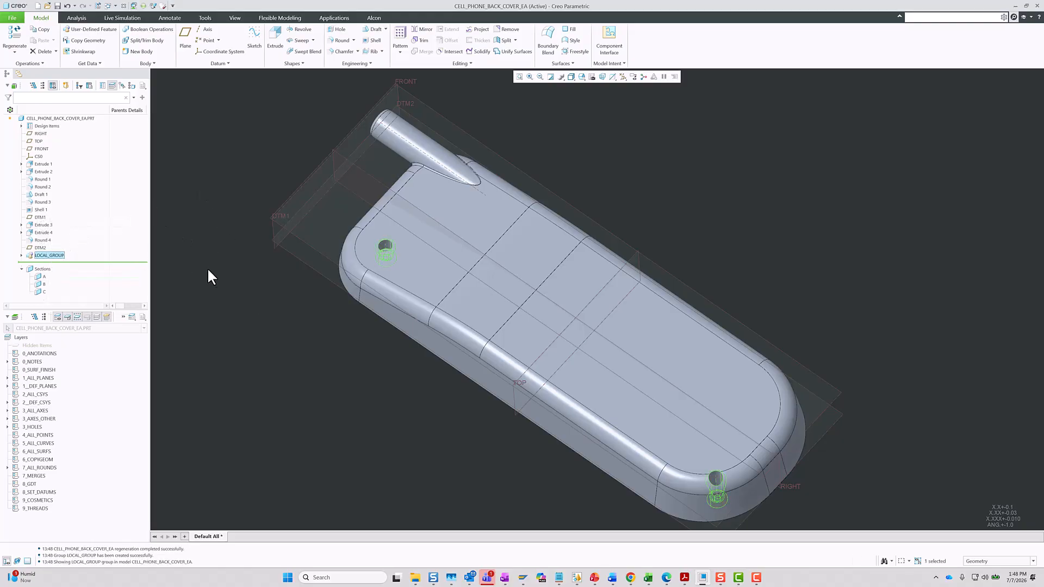
Mirror the group of bosses and screw holes about the RIGHT datum plane.
{"action": "left_click", "coordinate": [49, 255]}
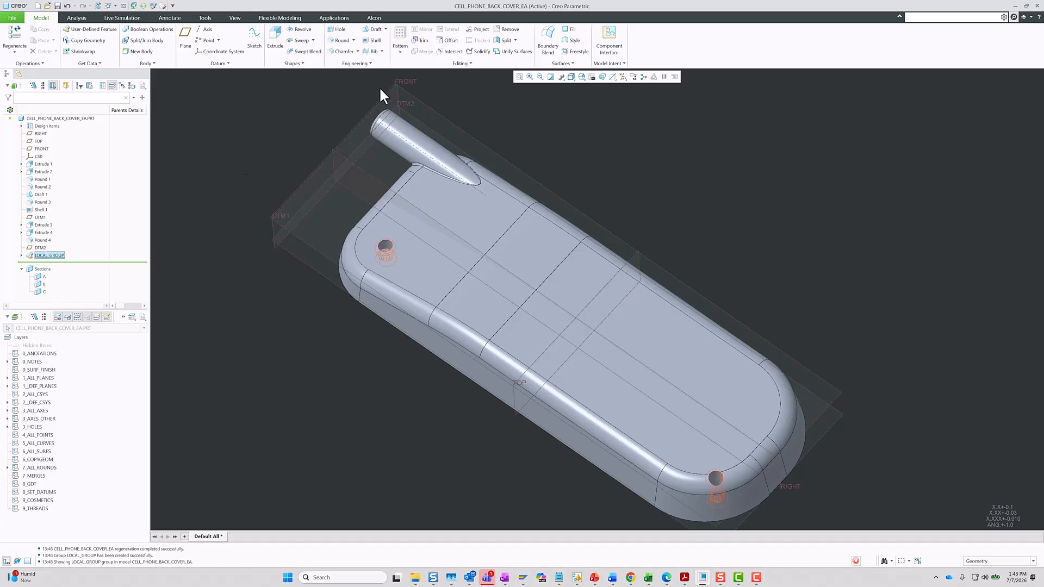
{"action": "left_click", "coordinate": [425, 226]}
{"action": "middle_click", "coordinate": [525, 205]}
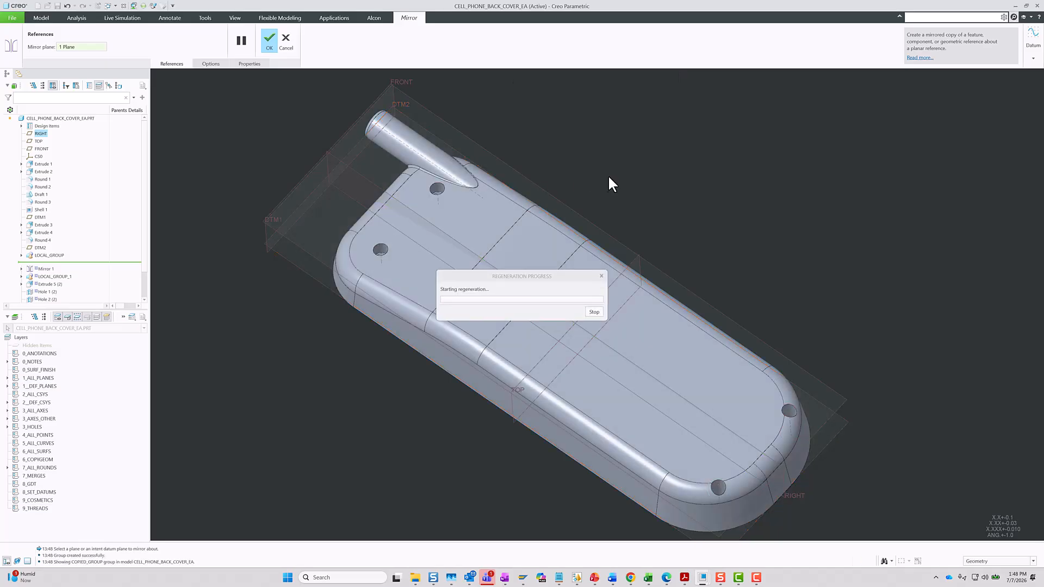
Inspect the mirrored bosses from the cover's inner side and save the part.
{"action": "middle_click_drag", "start_coordinate": [598, 256], "coordinate": [673, 228]}
{"action": "scroll", "coordinate": [520, 294], "scroll_direction": "down", "scroll_amount": 3}
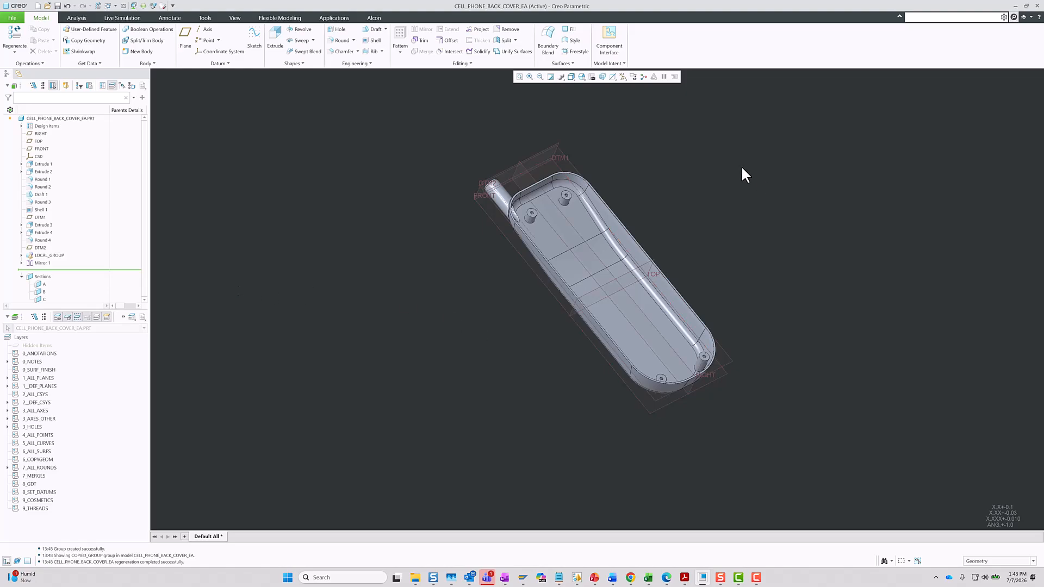
{"action": "scroll", "coordinate": [704, 197], "scroll_direction": "down", "scroll_amount": 2}
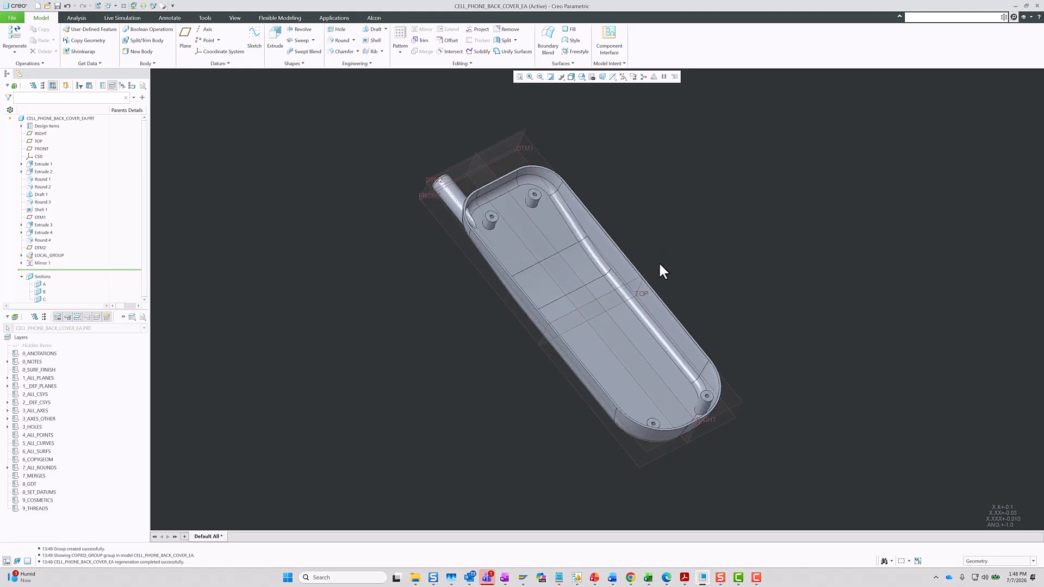
{"action": "left_click", "coordinate": [58, 6]}
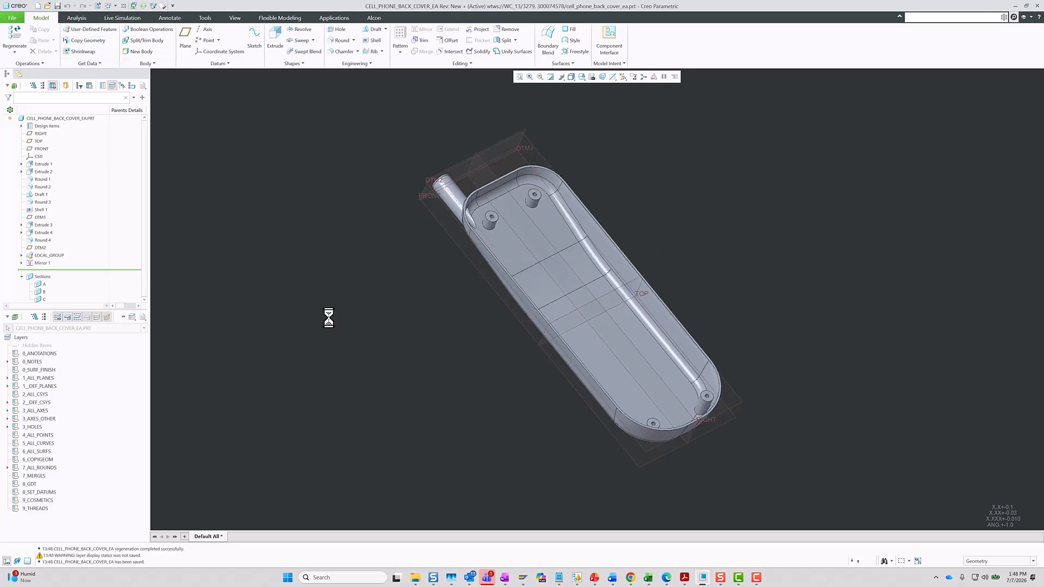